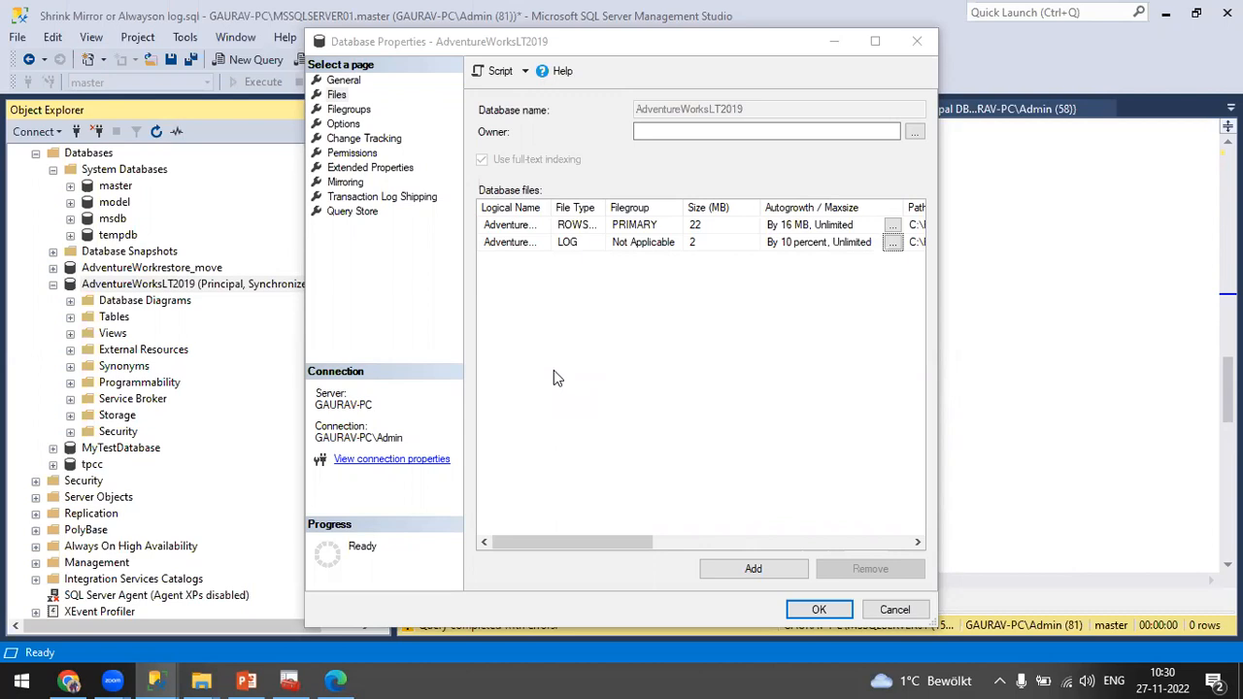
# Close the AdventureWorksLT2019 properties and collapse that database and the first server's System Databases in the object tree.
pyautogui.click(917, 41)
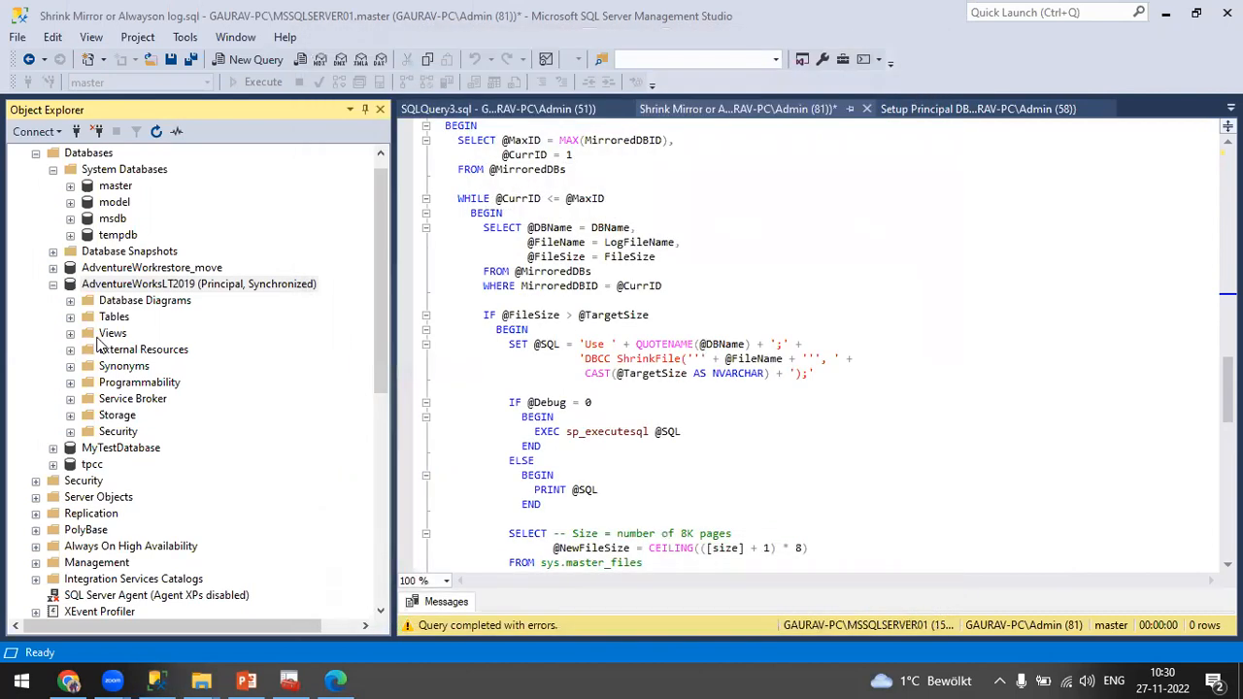
pyautogui.scroll(1, 37, 303)
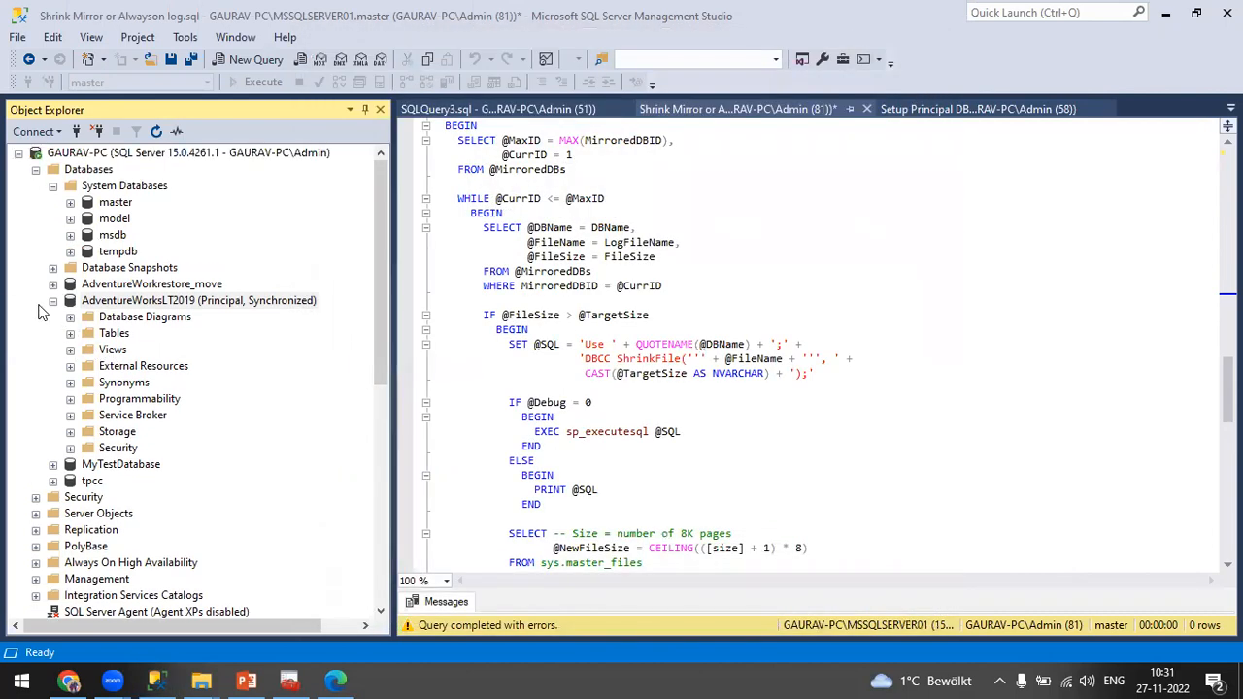
pyautogui.click(54, 301)
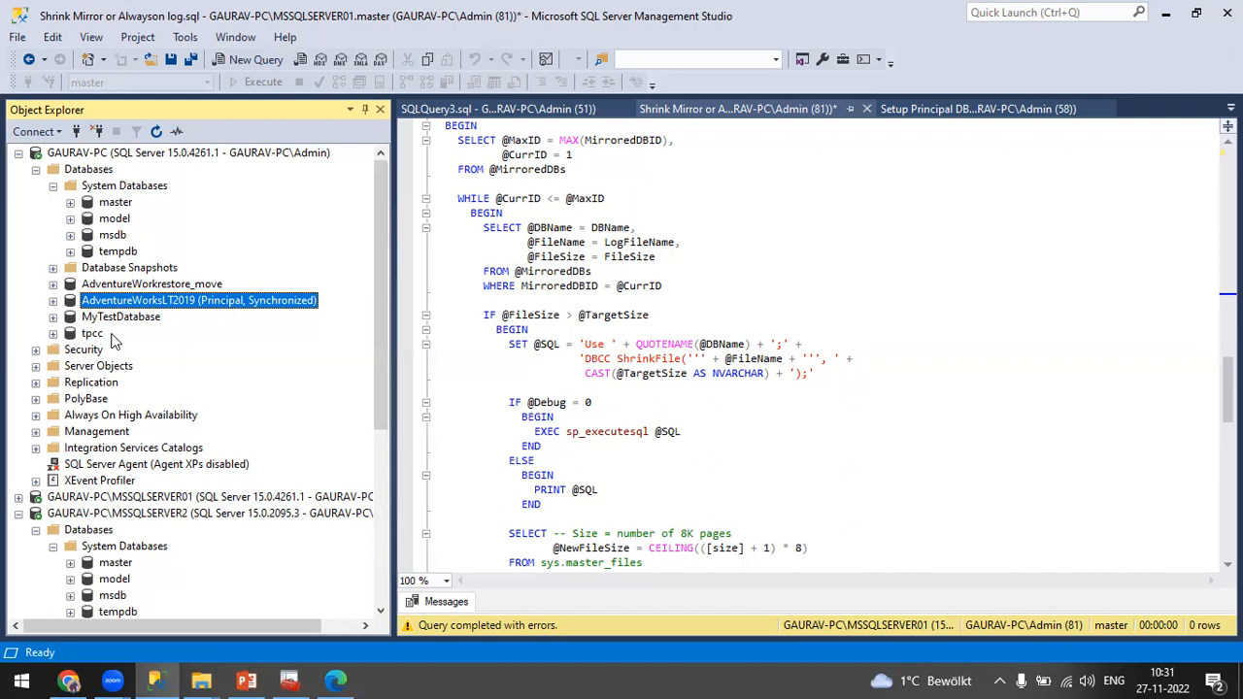
pyautogui.click(53, 186)
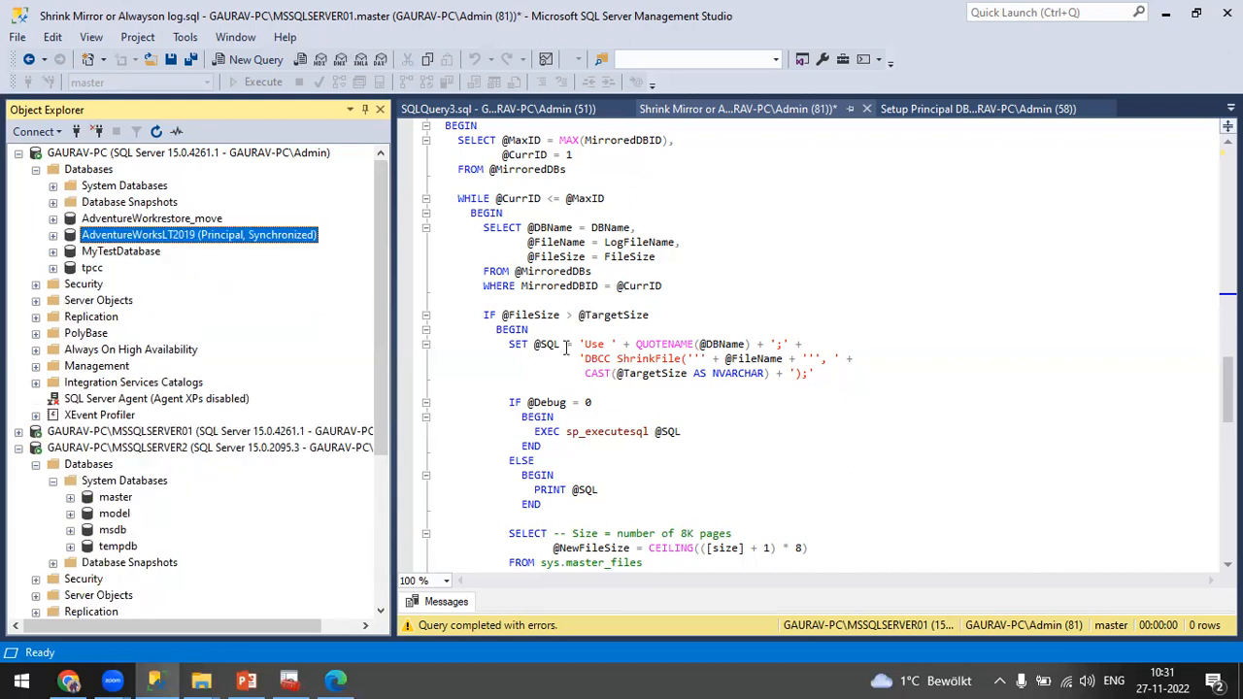
# Open the file settings in the properties of MyTestDatabase and maximize the dialog.
pyautogui.rightClick(113, 255)
pyautogui.click(167, 540)
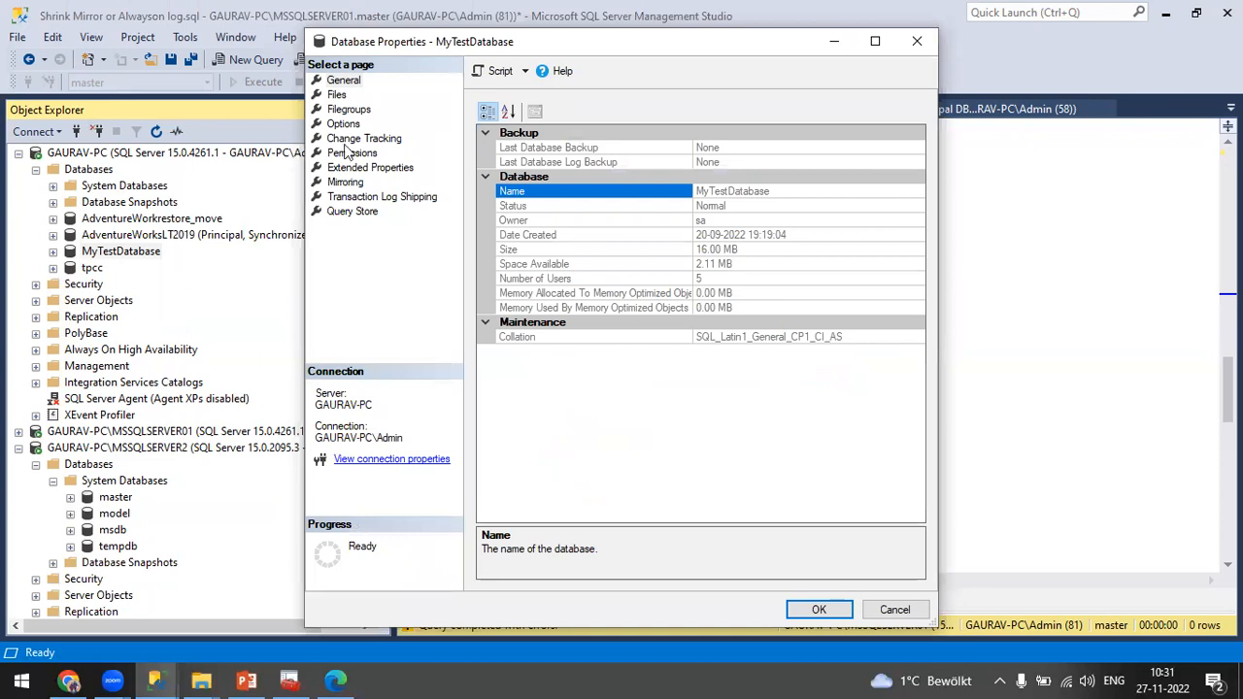
pyautogui.click(339, 96)
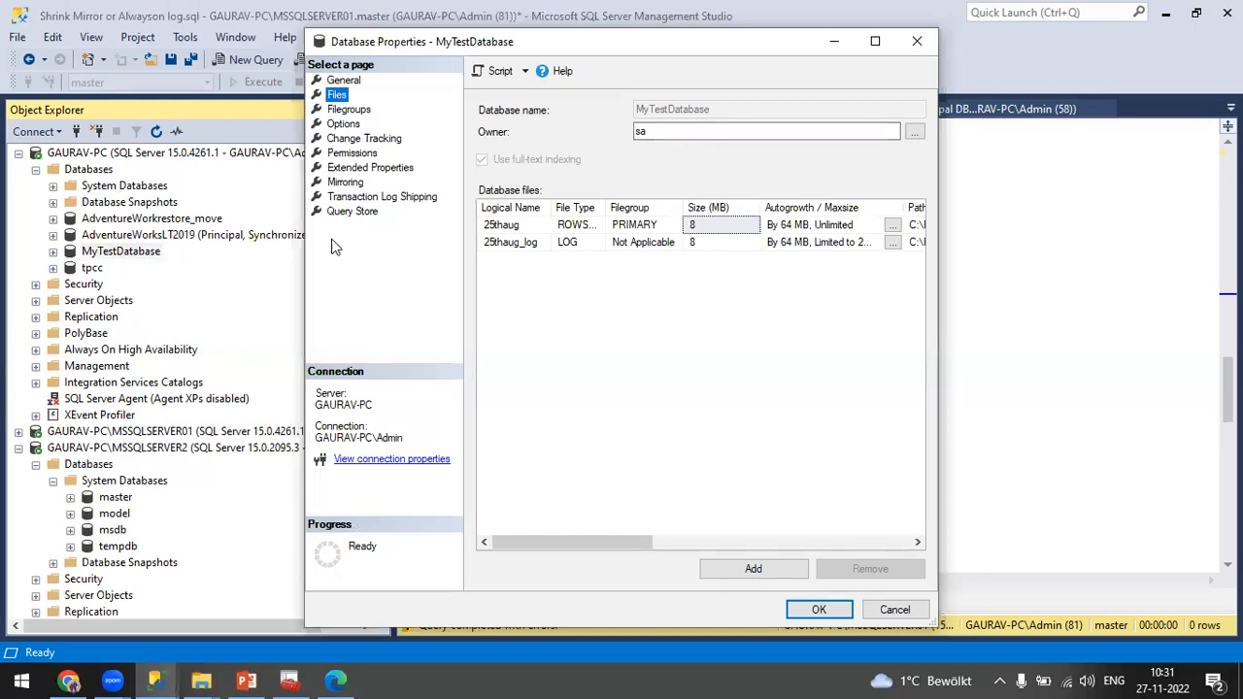
pyautogui.click(875, 41)
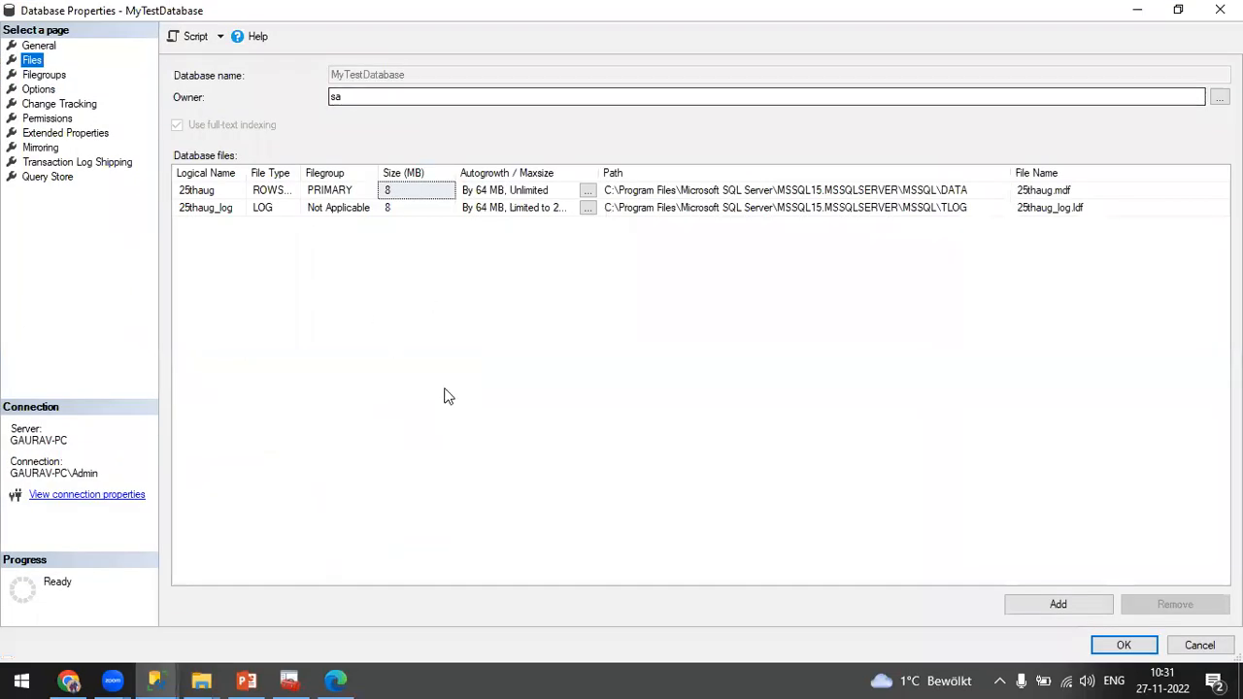
# Set the 25thaug data file size to 50,000 MB and the 25thaug_log file size to 1,000 MB.
pyautogui.click(402, 191)
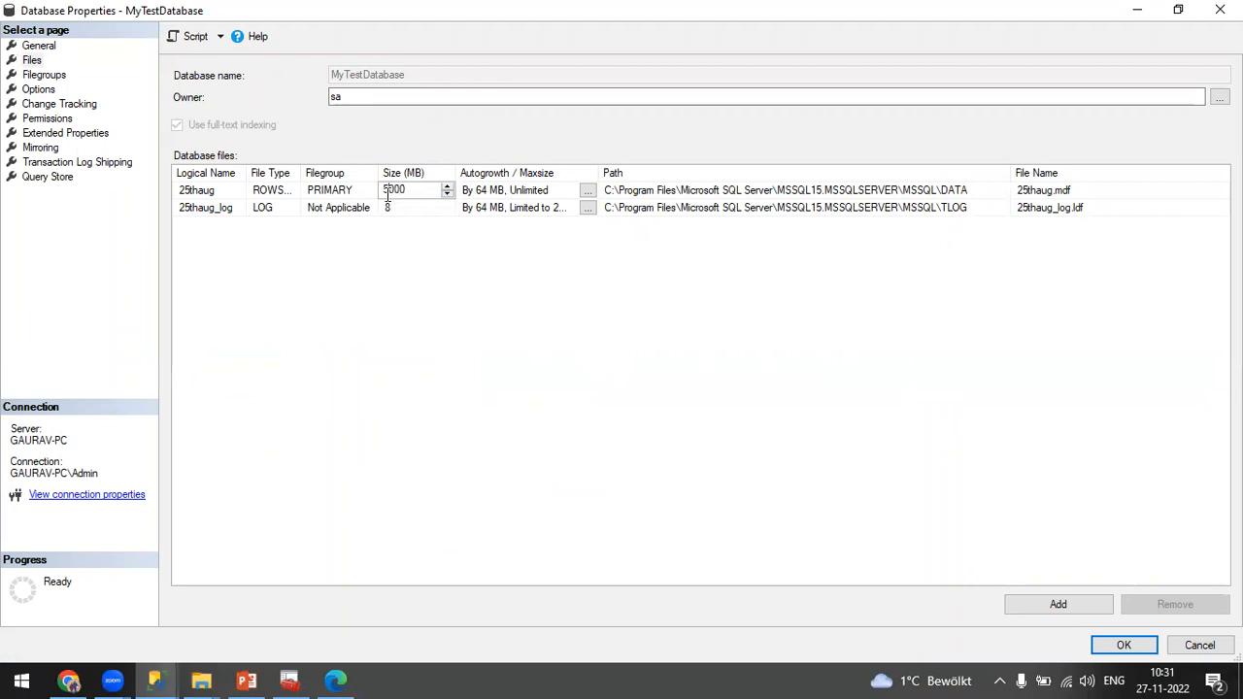
pyautogui.moveTo(388, 191); pyautogui.dragTo(409, 192)
pyautogui.click(410, 193)
pyautogui.click(399, 206)
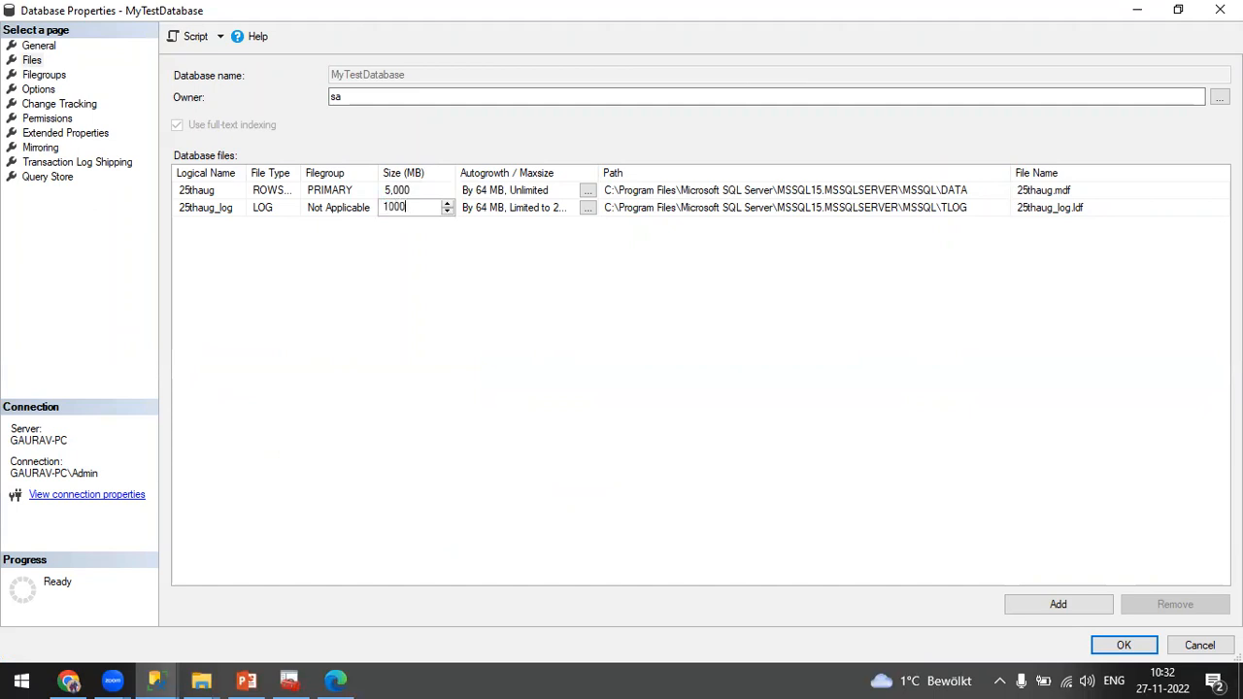
pyautogui.click(385, 190)
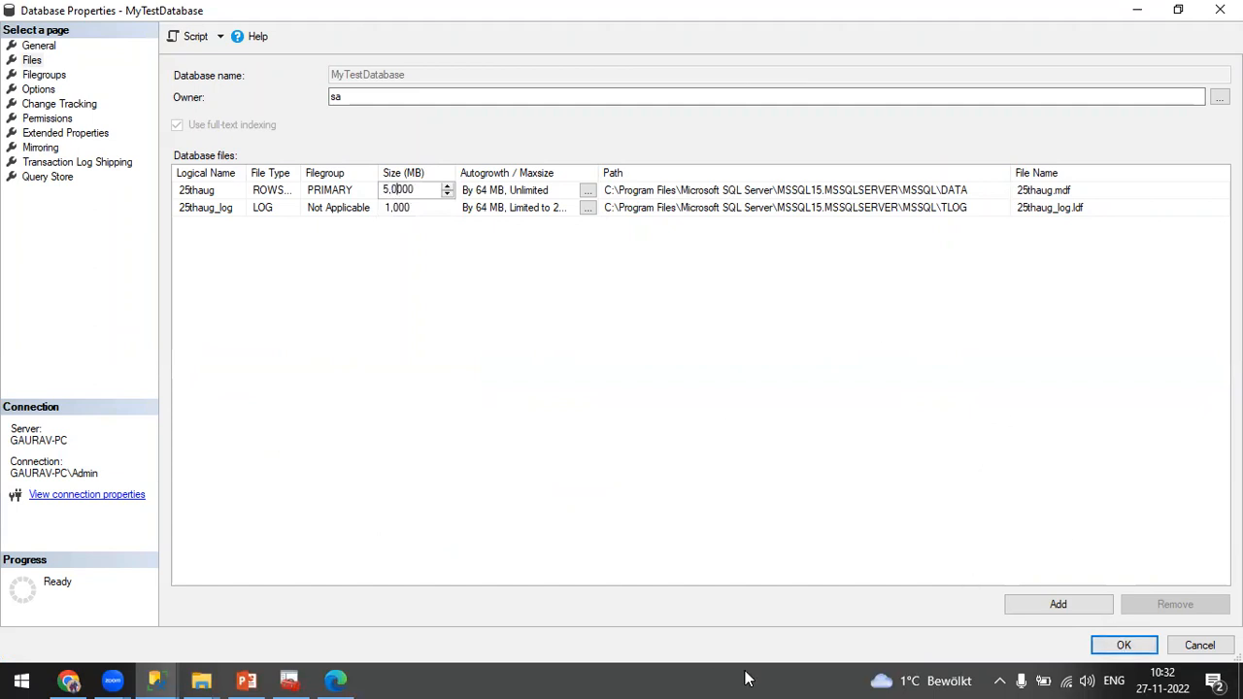
# Switch to File Explorer and check the free space on Local Disk (C:) under This PC.
pyautogui.click(201, 680)
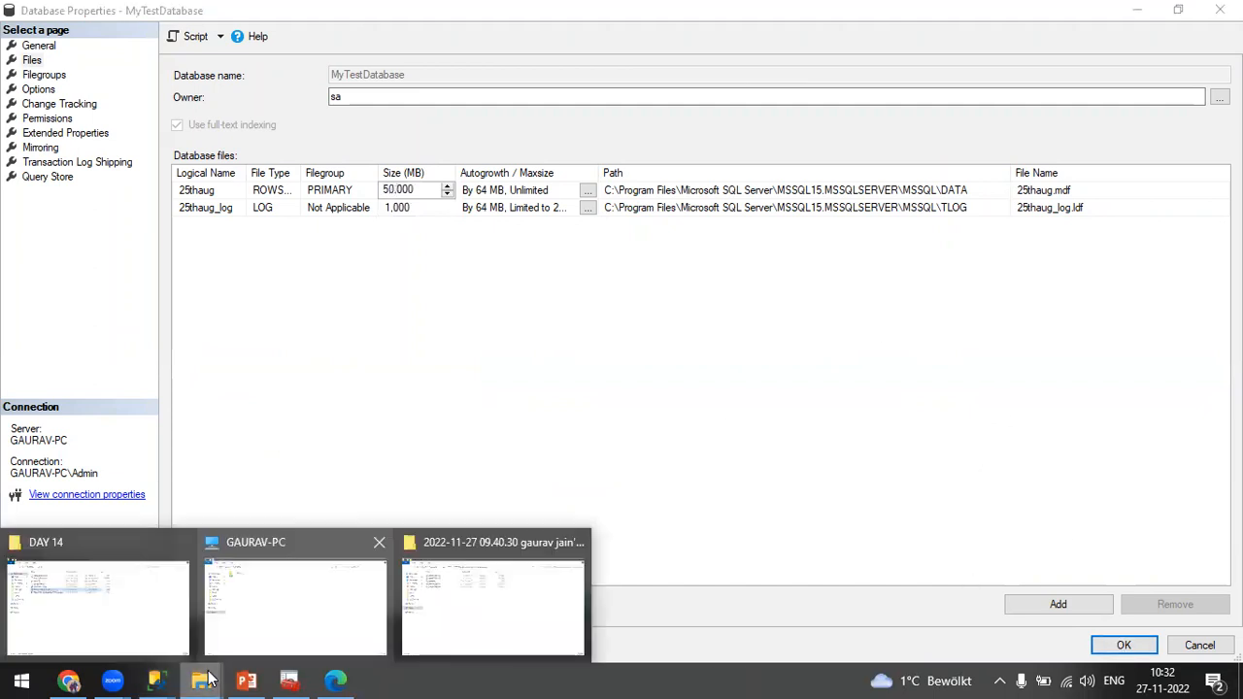
pyautogui.click(285, 602)
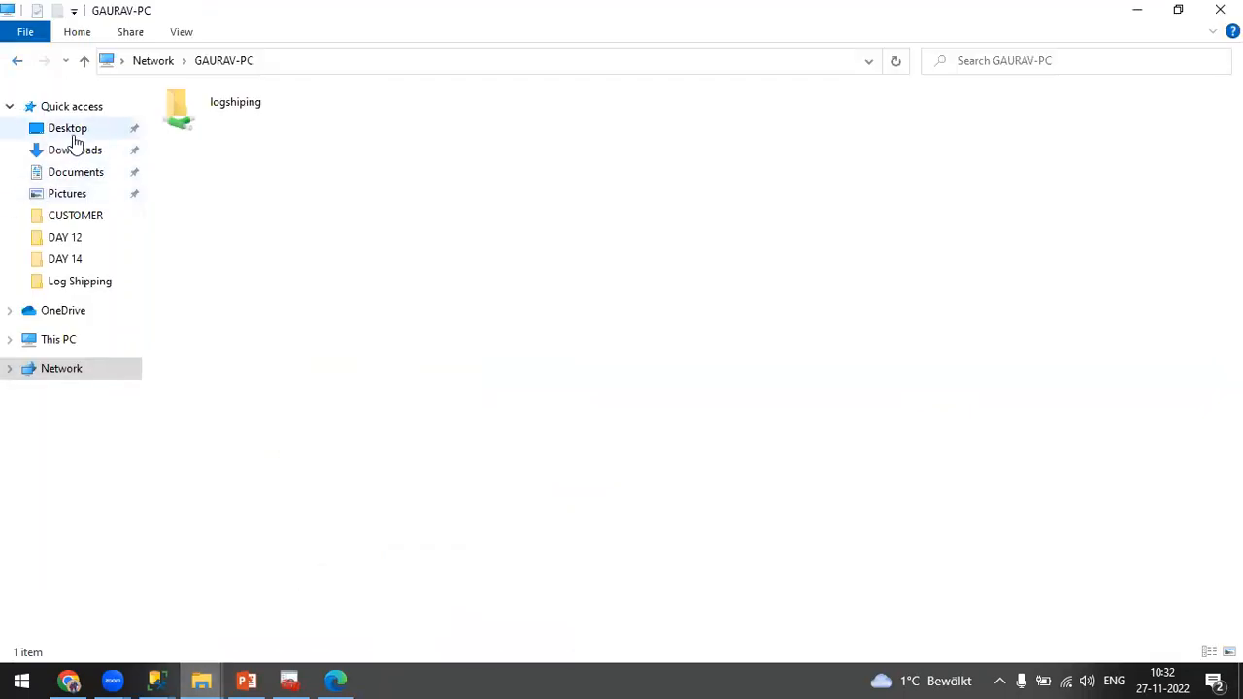
pyautogui.click(56, 342)
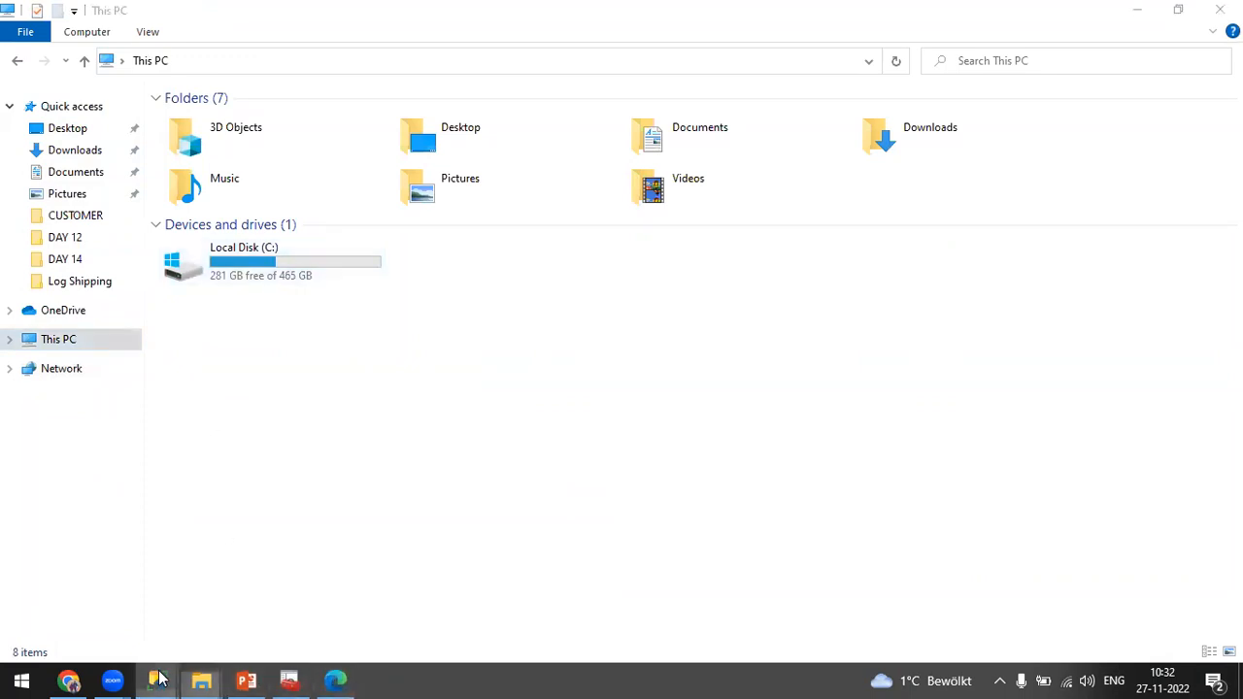
# Return to the MyTestDatabase properties in SQL Server Management Studio and apply the new file sizes.
pyautogui.moveTo(157, 679)
pyautogui.click(291, 598)
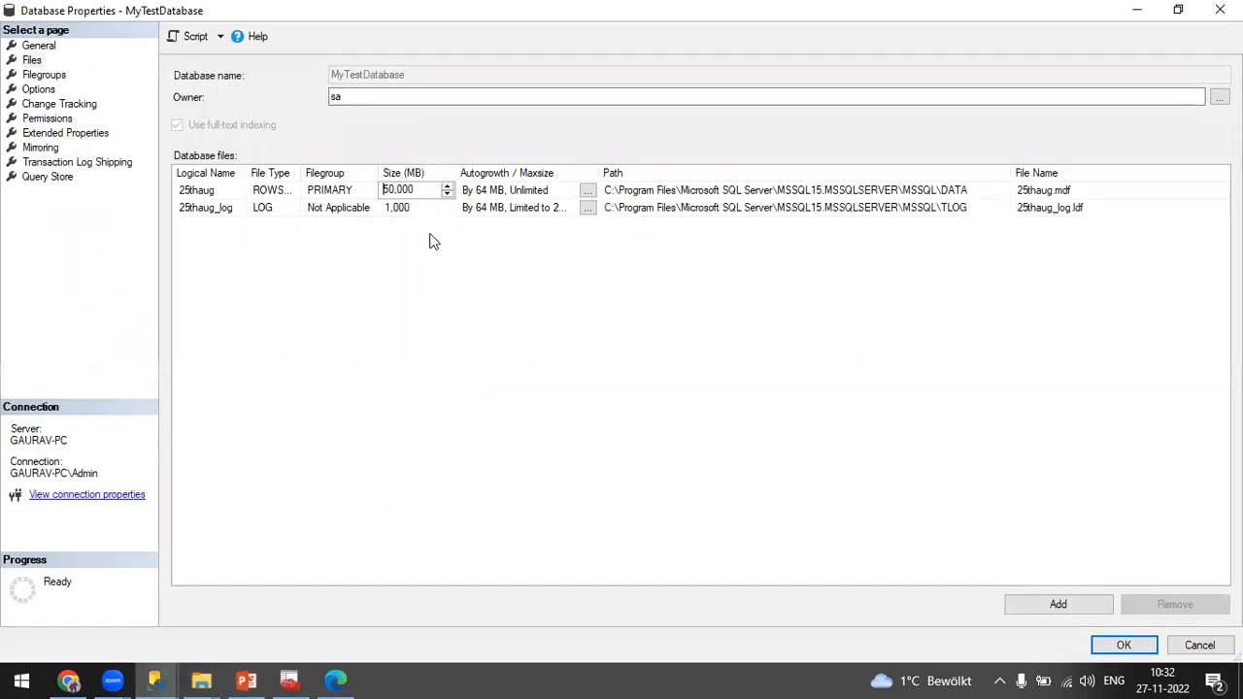
pyautogui.click(1124, 646)
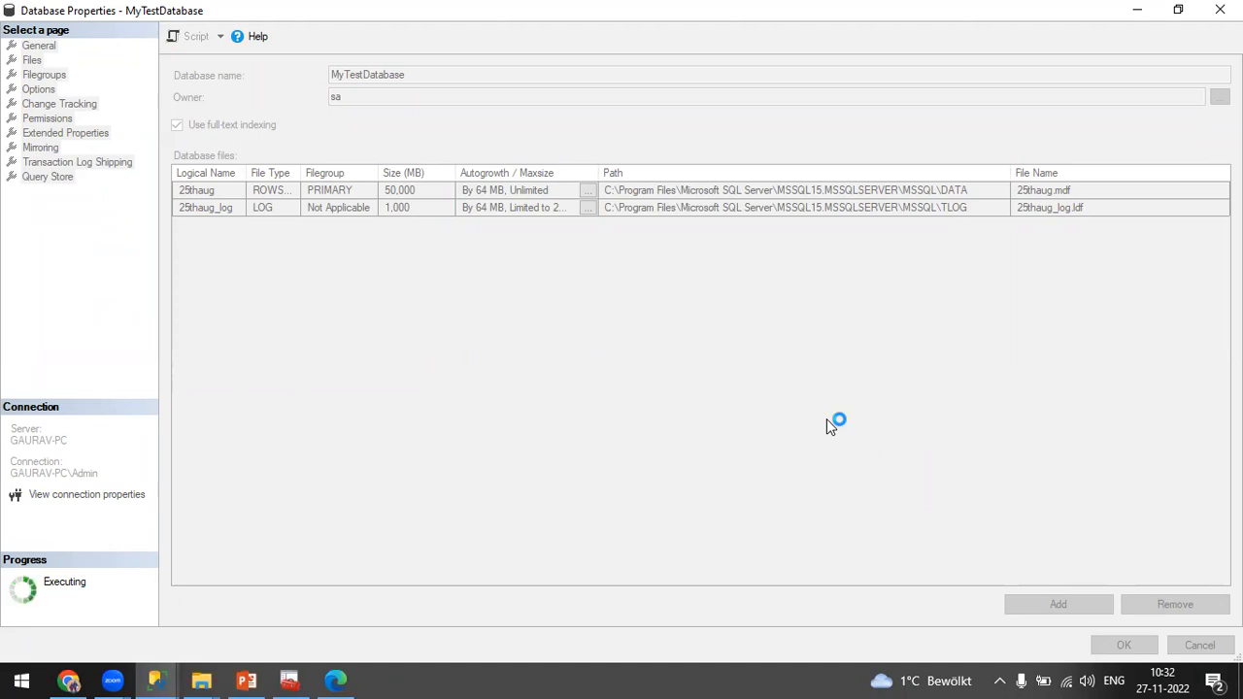
# Refresh This PC in File Explorer and examine the free space on Local Disk (C:).
pyautogui.press('super+e')
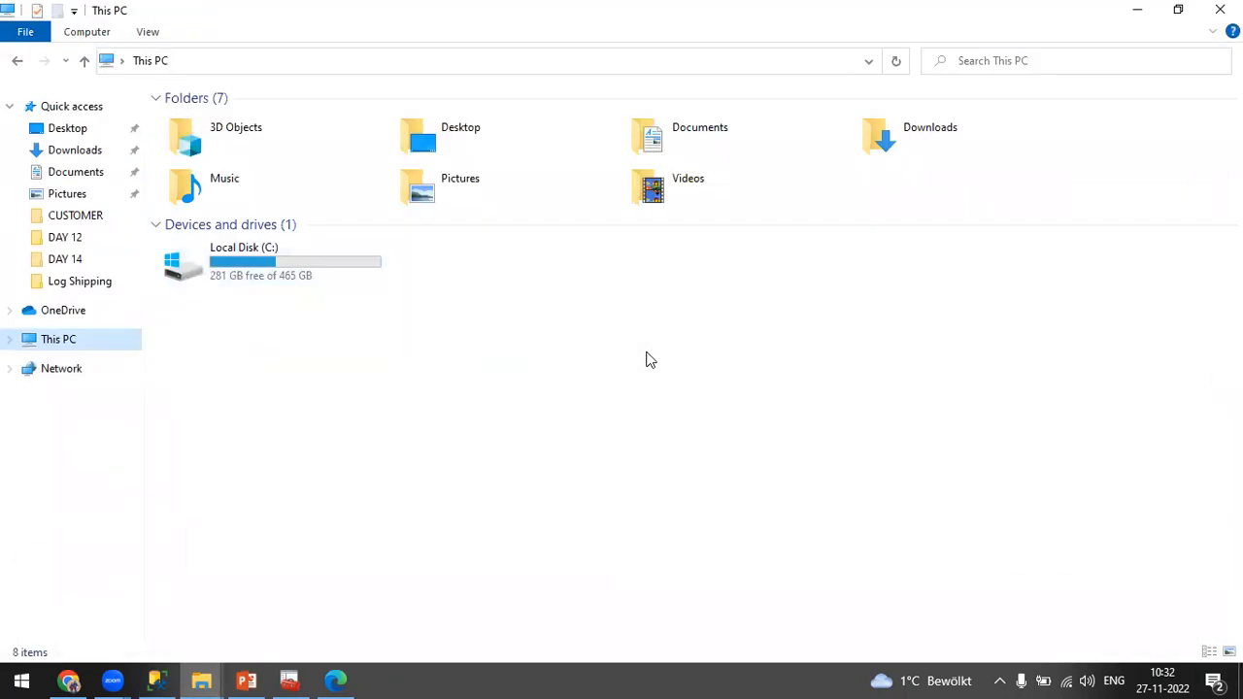
pyautogui.rightClick(405, 341)
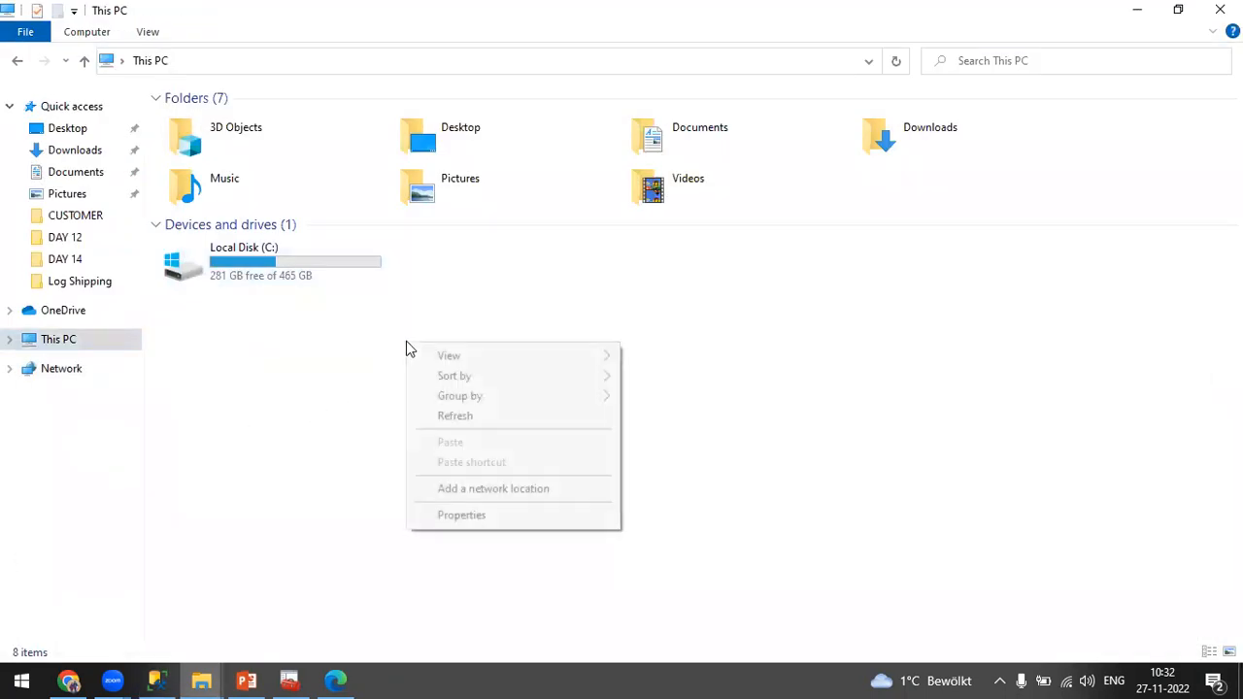
pyautogui.click(475, 418)
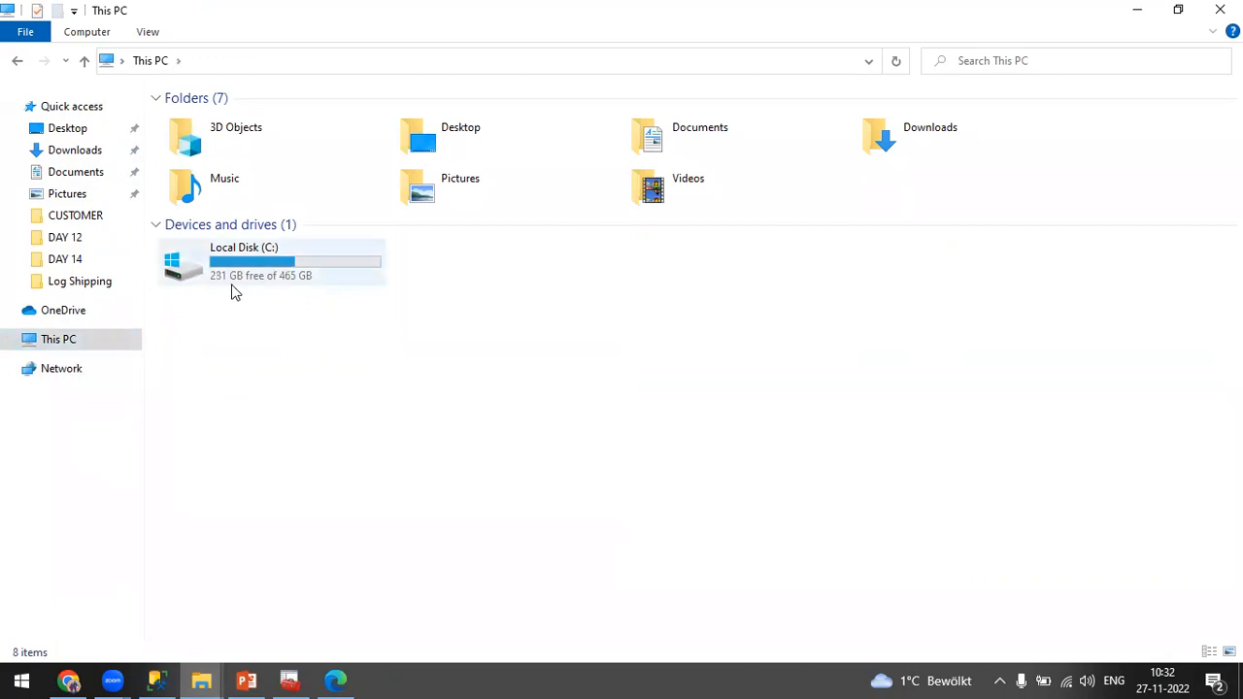
pyautogui.moveTo(227, 284)
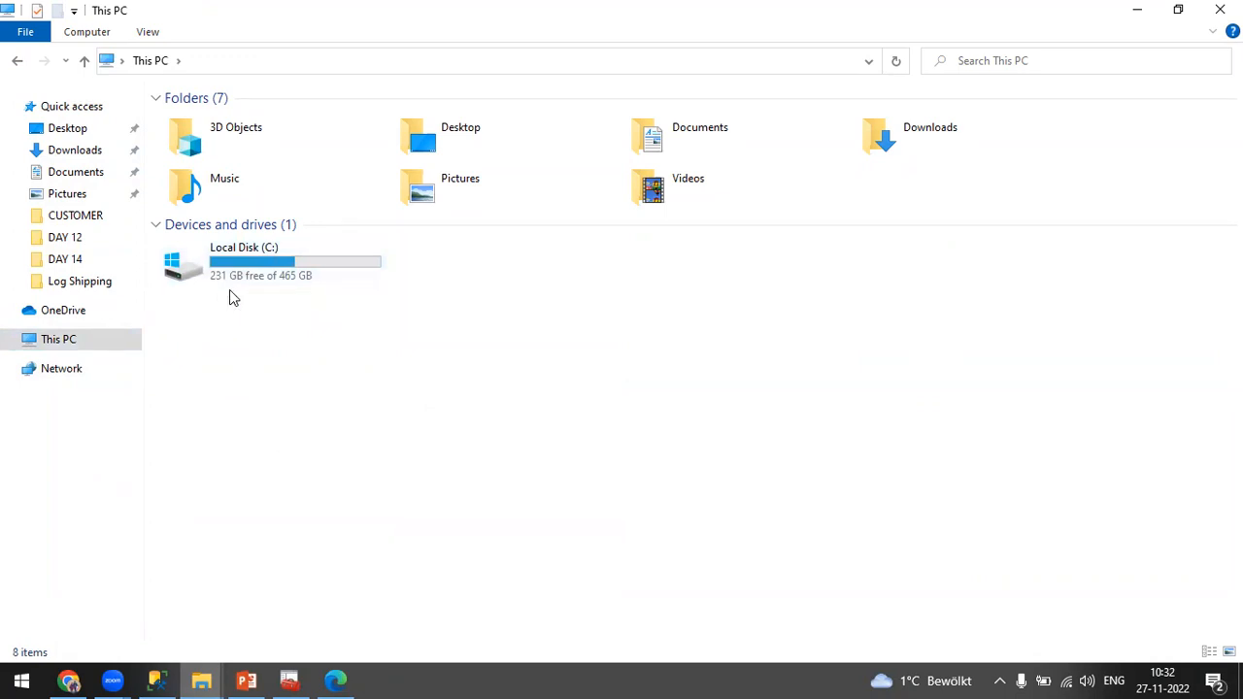
# Switch back to SQL Server Management Studio and refresh MyTestDatabase in the object tree.
pyautogui.click(155, 679)
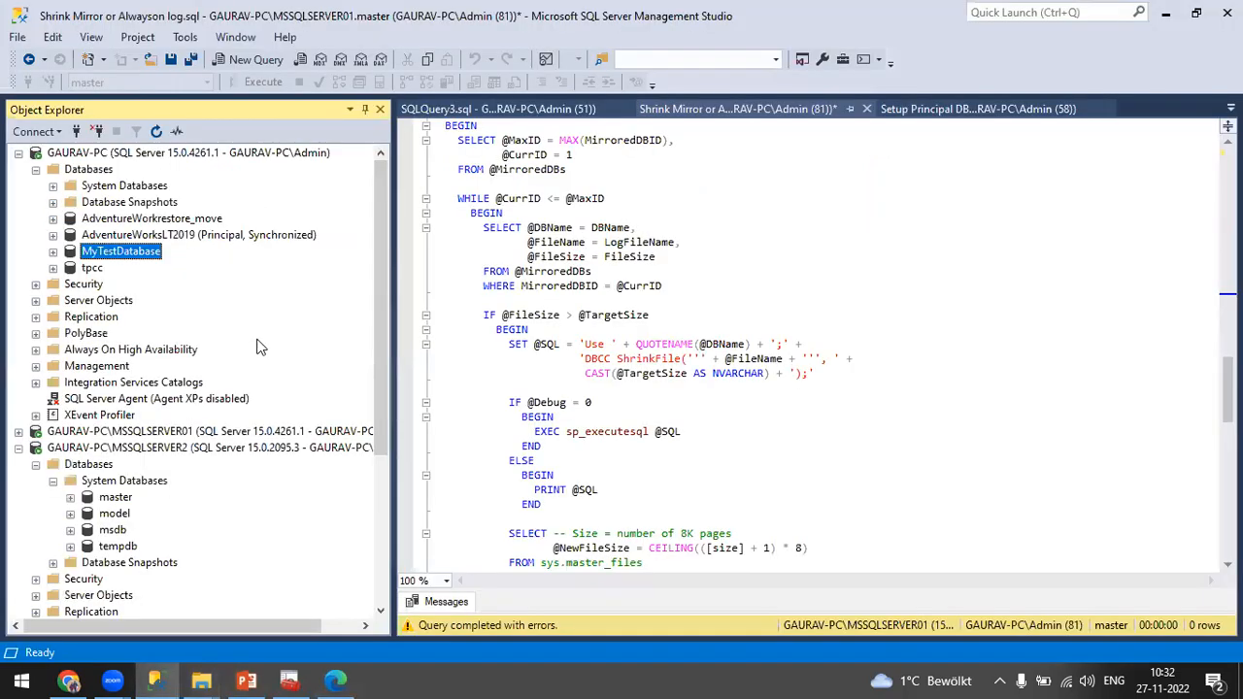
pyautogui.rightClick(129, 249)
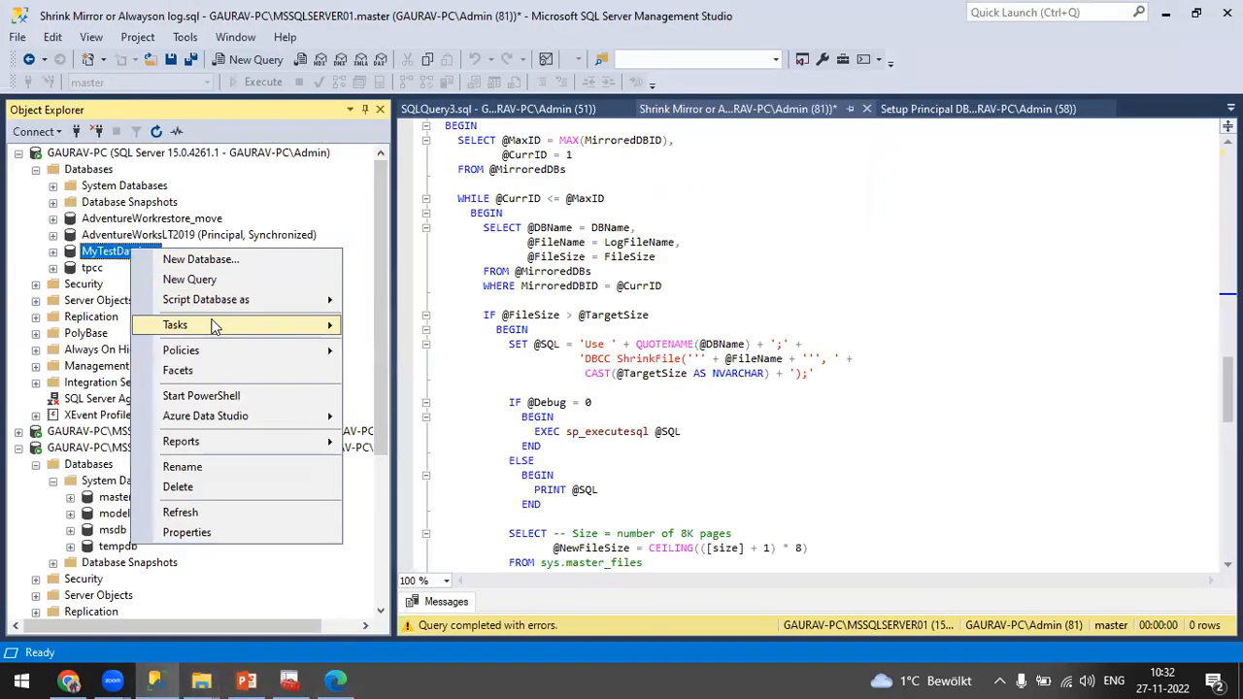
pyautogui.click(751, 304)
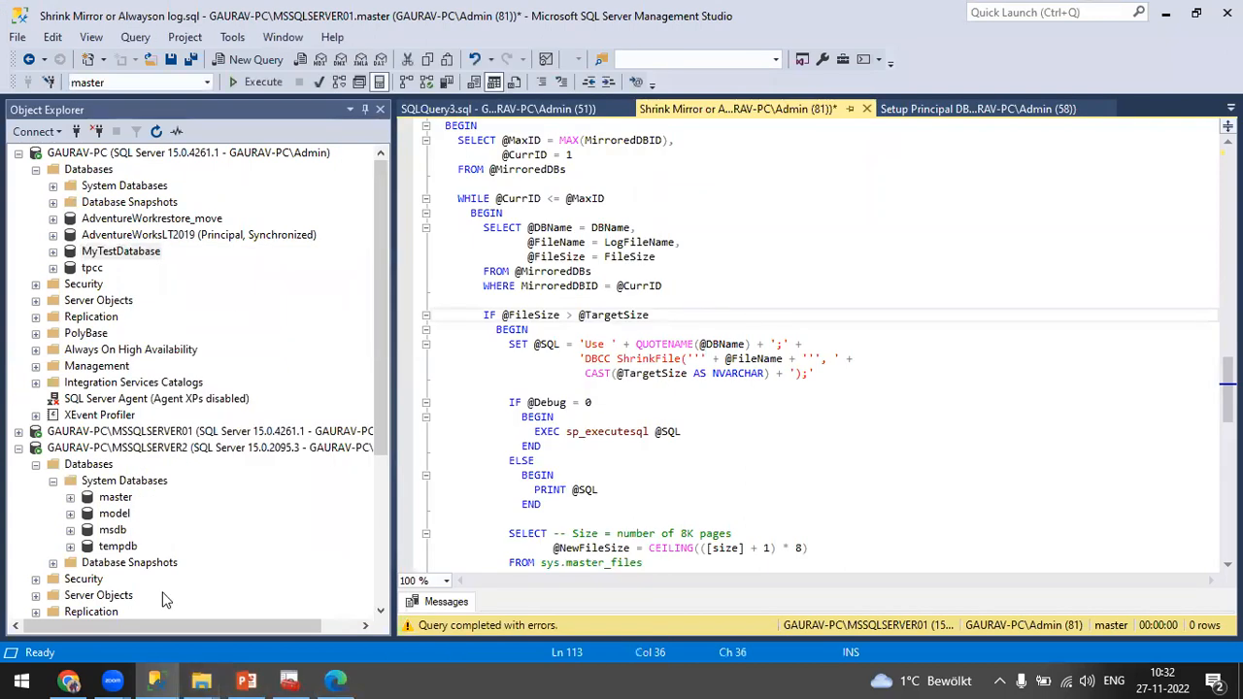
pyautogui.rightClick(117, 251)
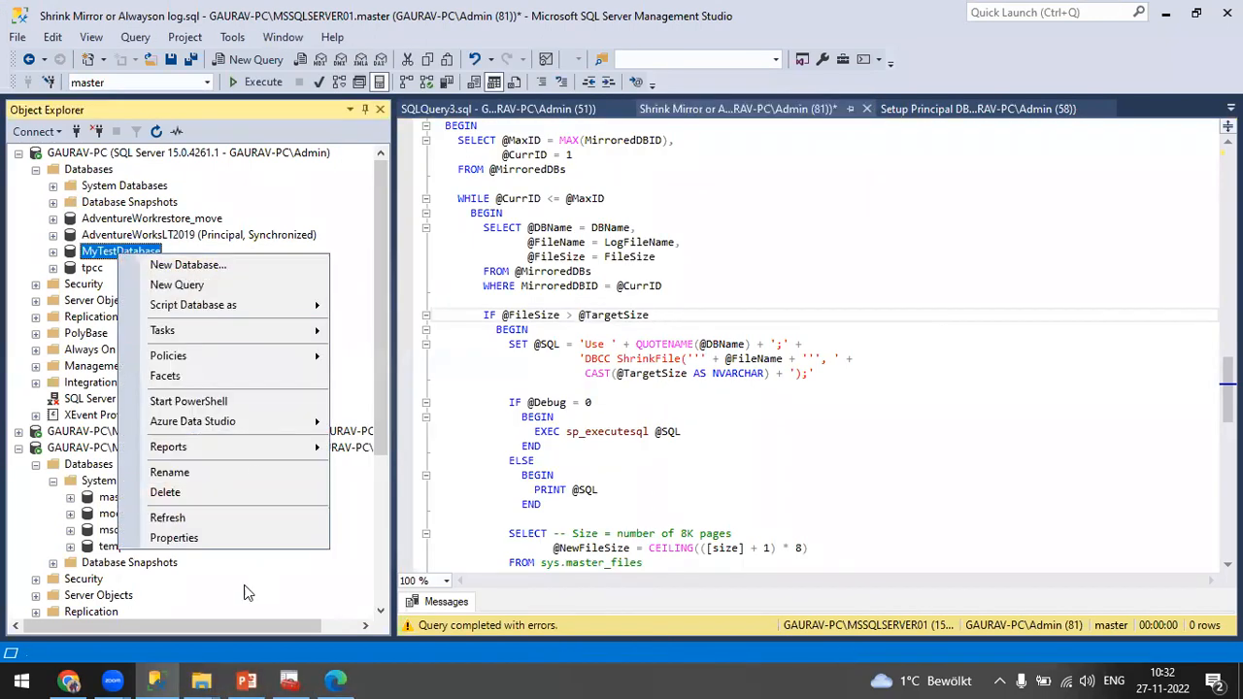
pyautogui.click(168, 525)
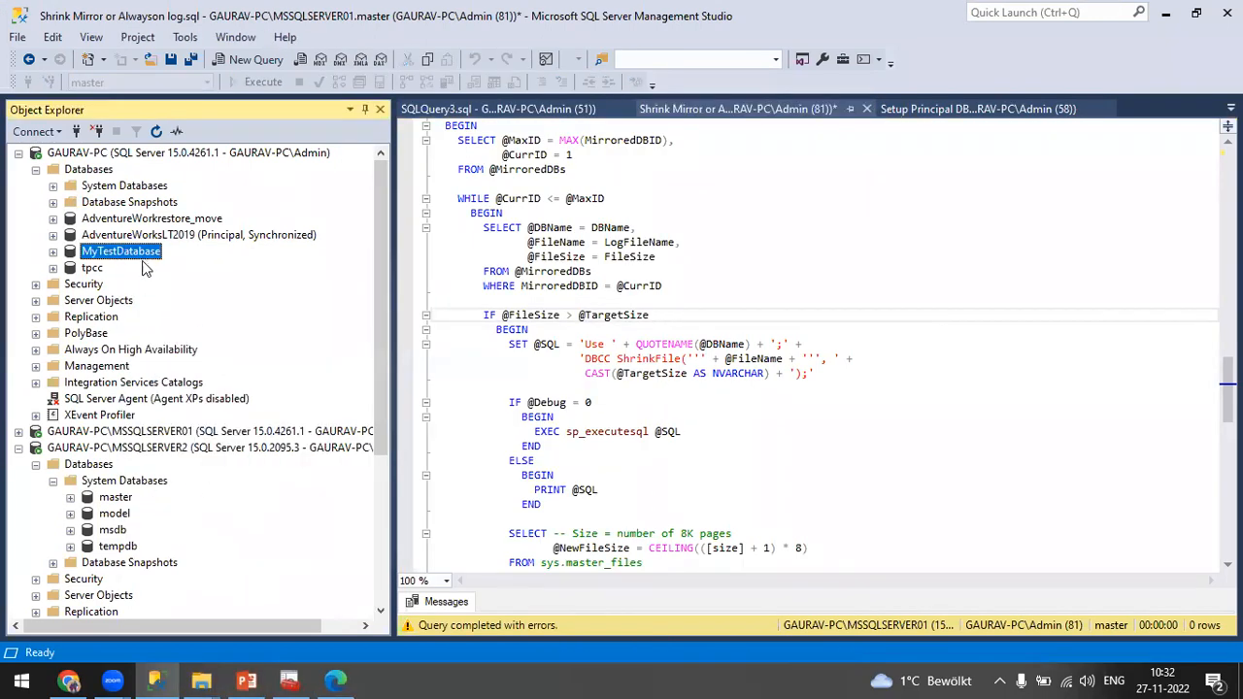
# Check the total size and available space in the general properties of MyTestDatabase, closing them without changes.
pyautogui.rightClick(143, 257)
pyautogui.click(213, 542)
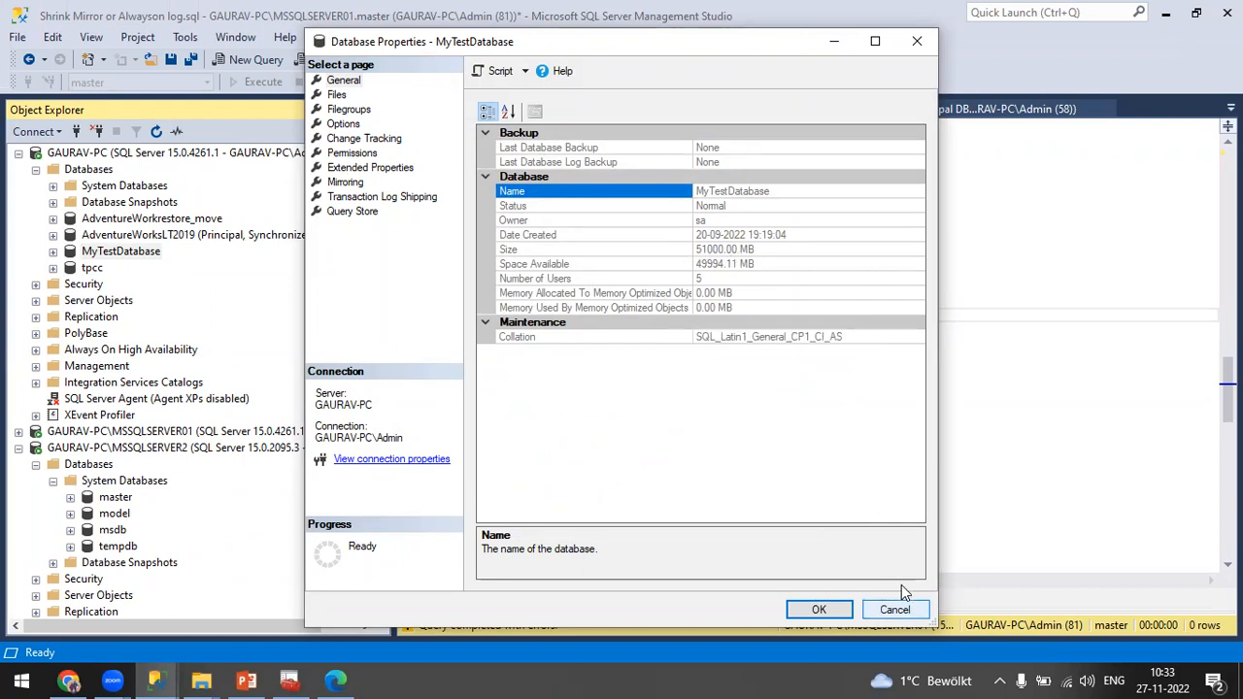
pyautogui.press('Escape')
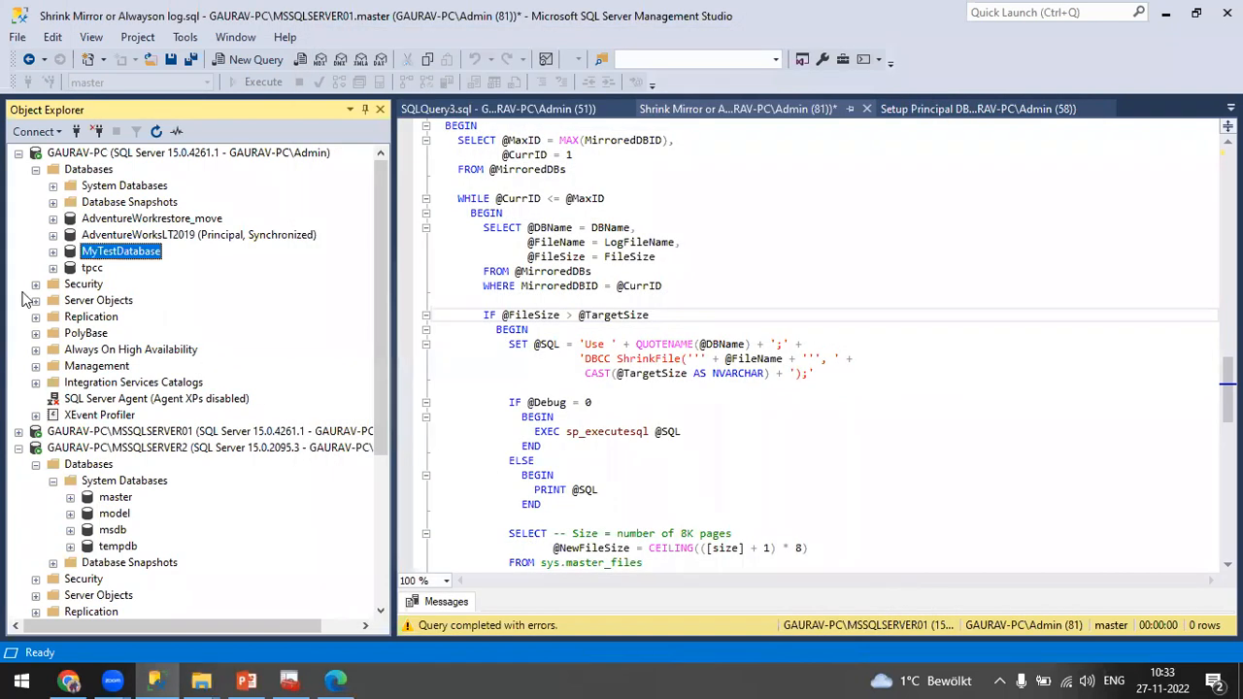
# Review the data and log file sizes in the properties of MyTestDatabase, closing them without changes.
pyautogui.rightClick(117, 253)
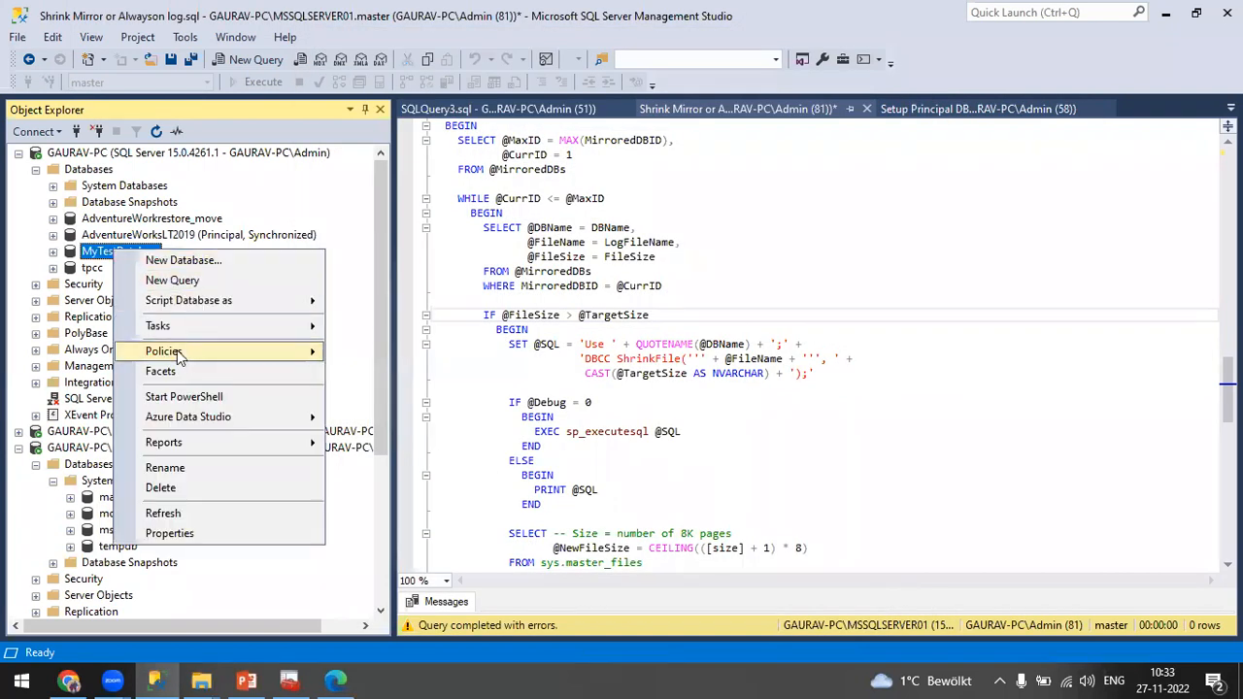
pyautogui.click(183, 532)
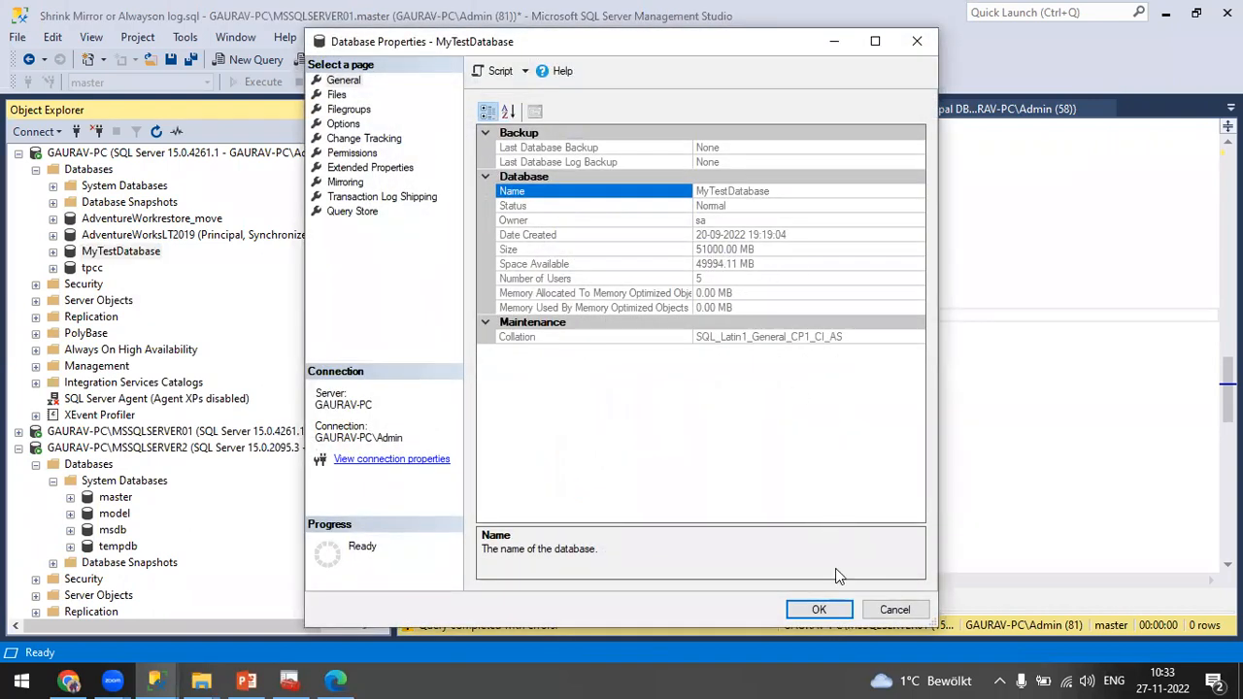
pyautogui.click(338, 95)
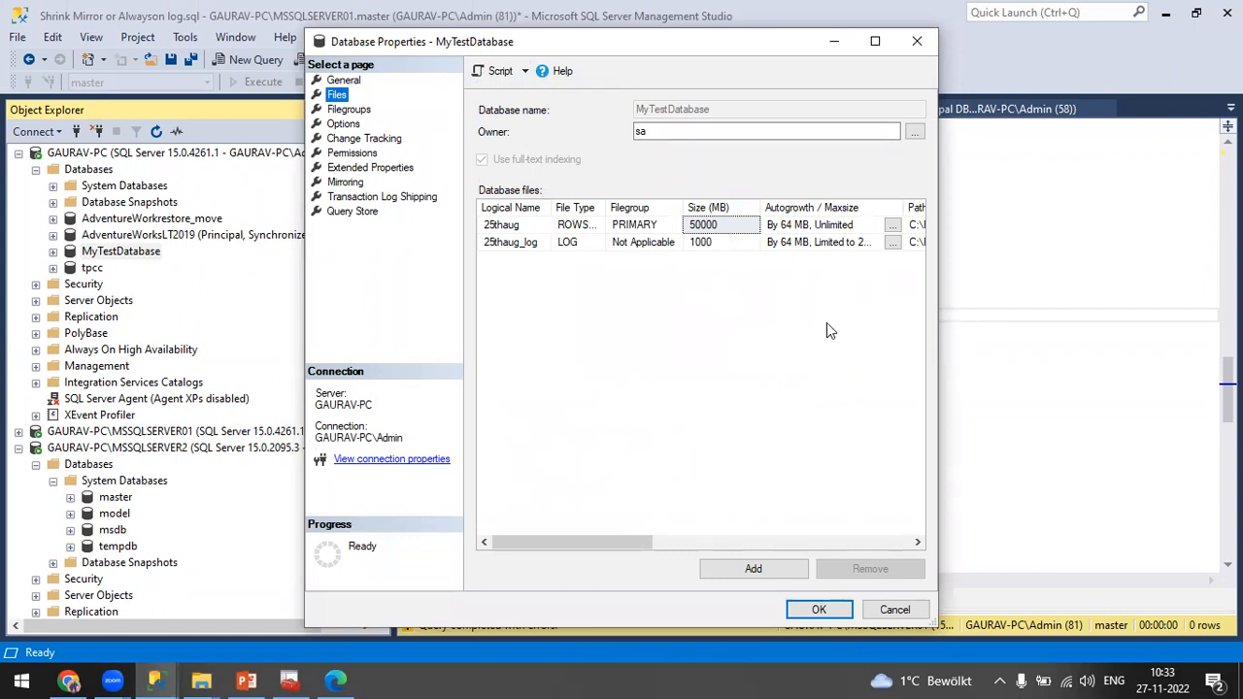
pyautogui.click(887, 601)
# Open the Shrink File settings for the files of MyTestDatabase.
pyautogui.rightClick(120, 239)
pyautogui.click(115, 252)
pyautogui.rightClick(115, 252)
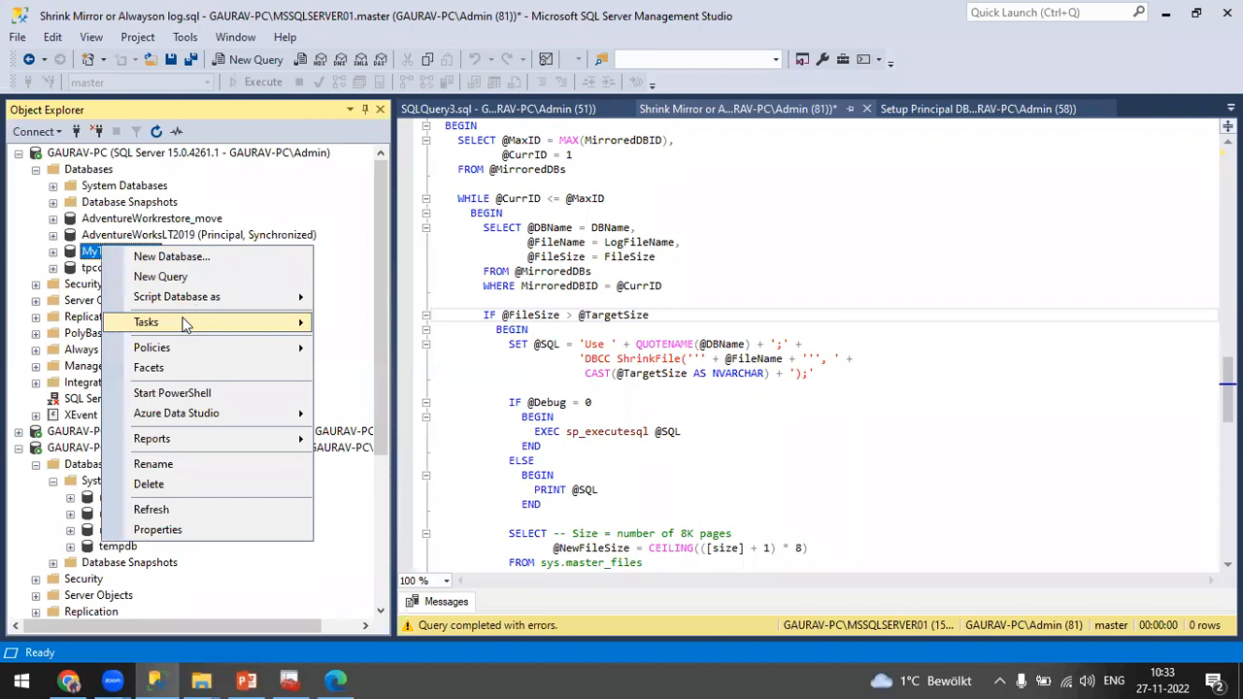
pyautogui.moveTo(175, 322)
pyautogui.moveTo(396, 230)
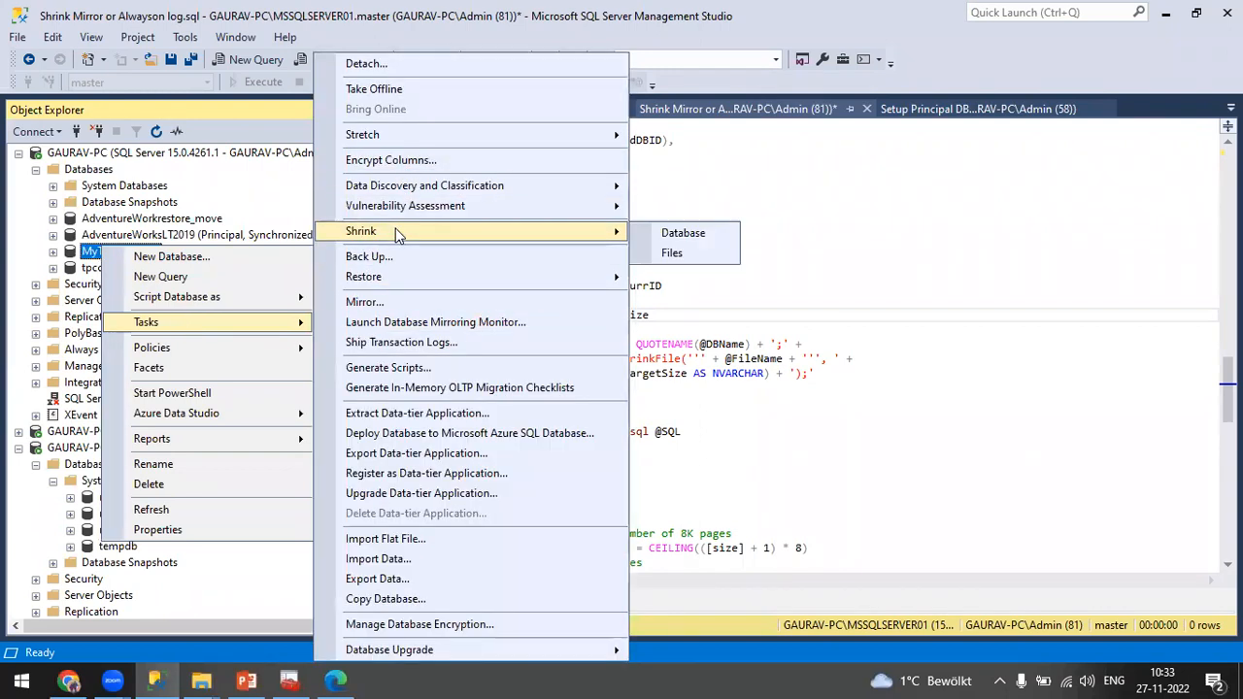
pyautogui.click(675, 254)
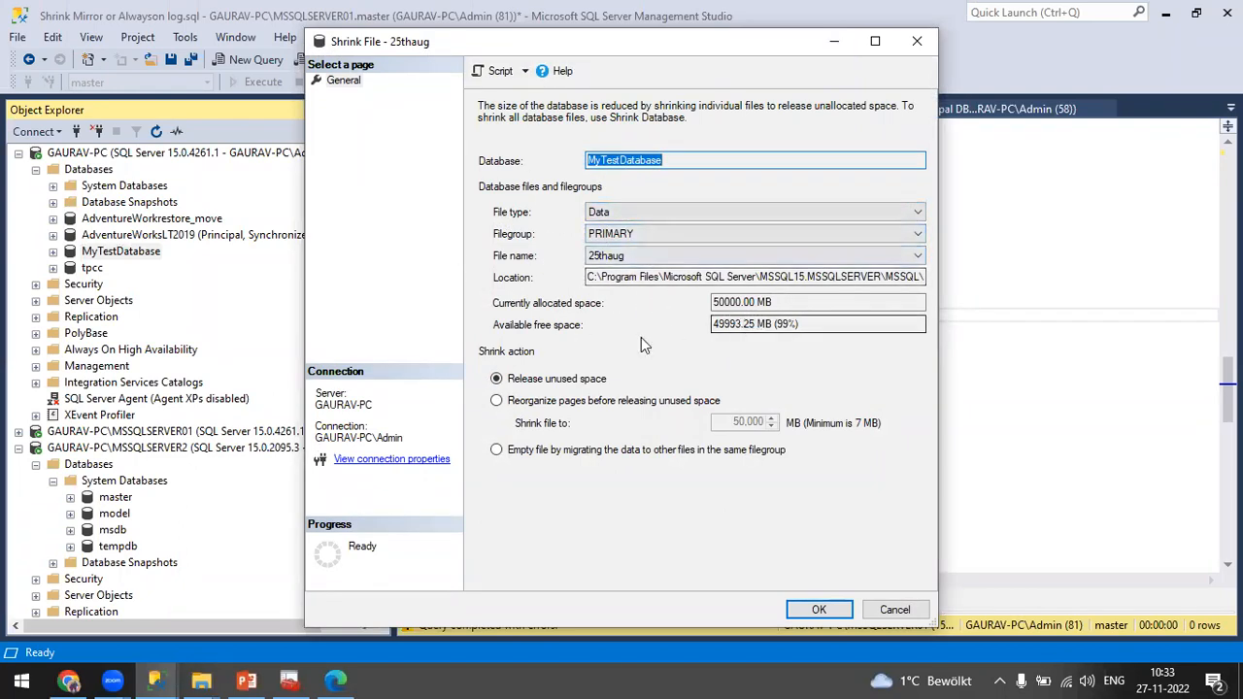
# Check the allocated space of the 25thaug data file and shrink the file by releasing unused space.
pyautogui.click(732, 302)
pyautogui.doubleClick(733, 302)
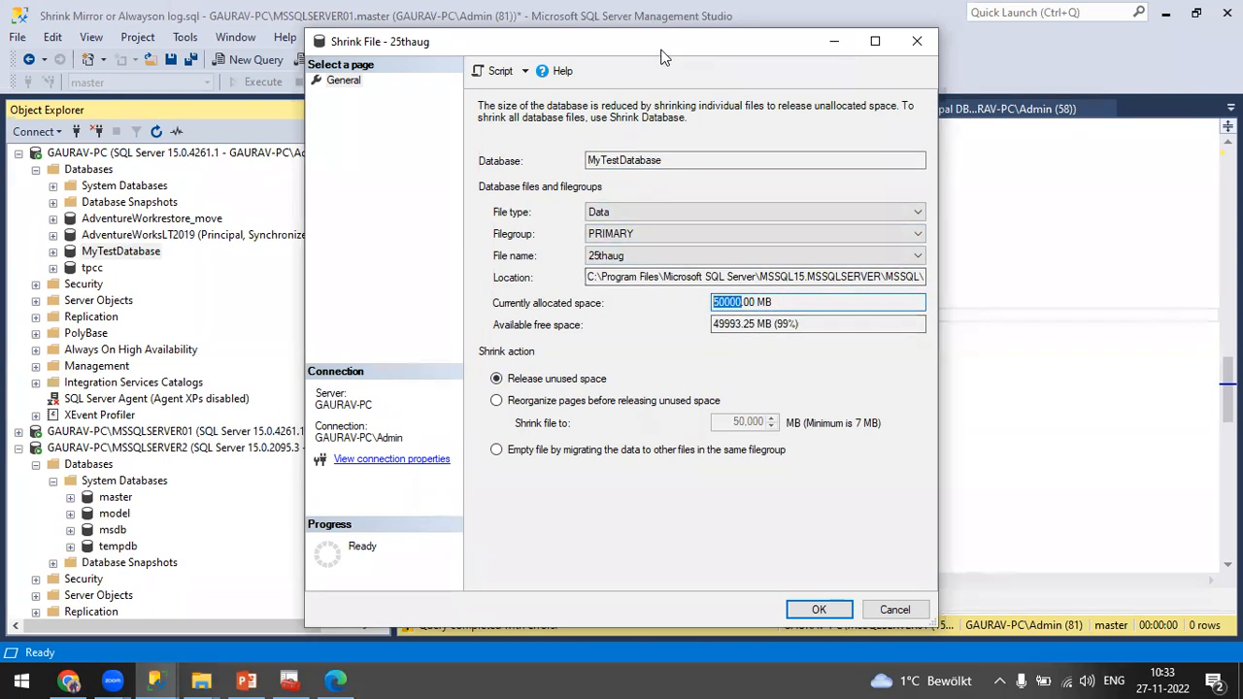
pyautogui.moveTo(660, 57); pyautogui.dragTo(624, 33)
pyautogui.moveTo(763, 301); pyautogui.dragTo(662, 296)
pyautogui.click(786, 586)
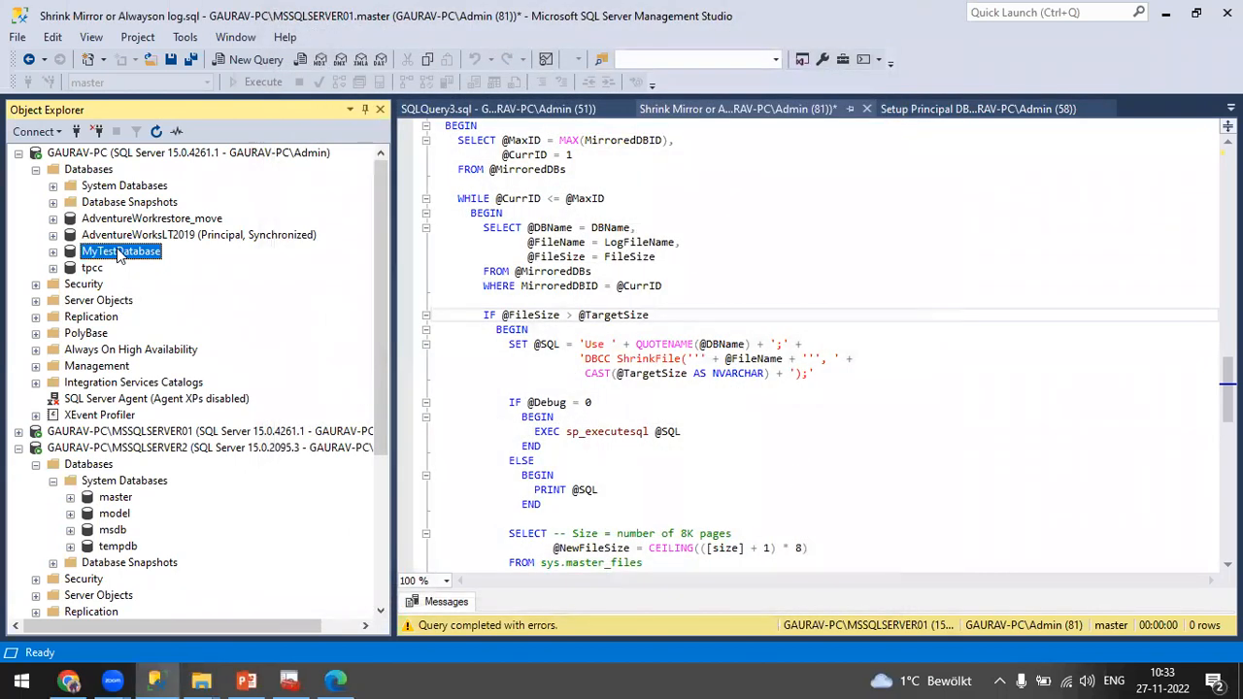
# Check the size and available space of MyTestDatabase in its general properties, closing them without changes.
pyautogui.rightClick(122, 256)
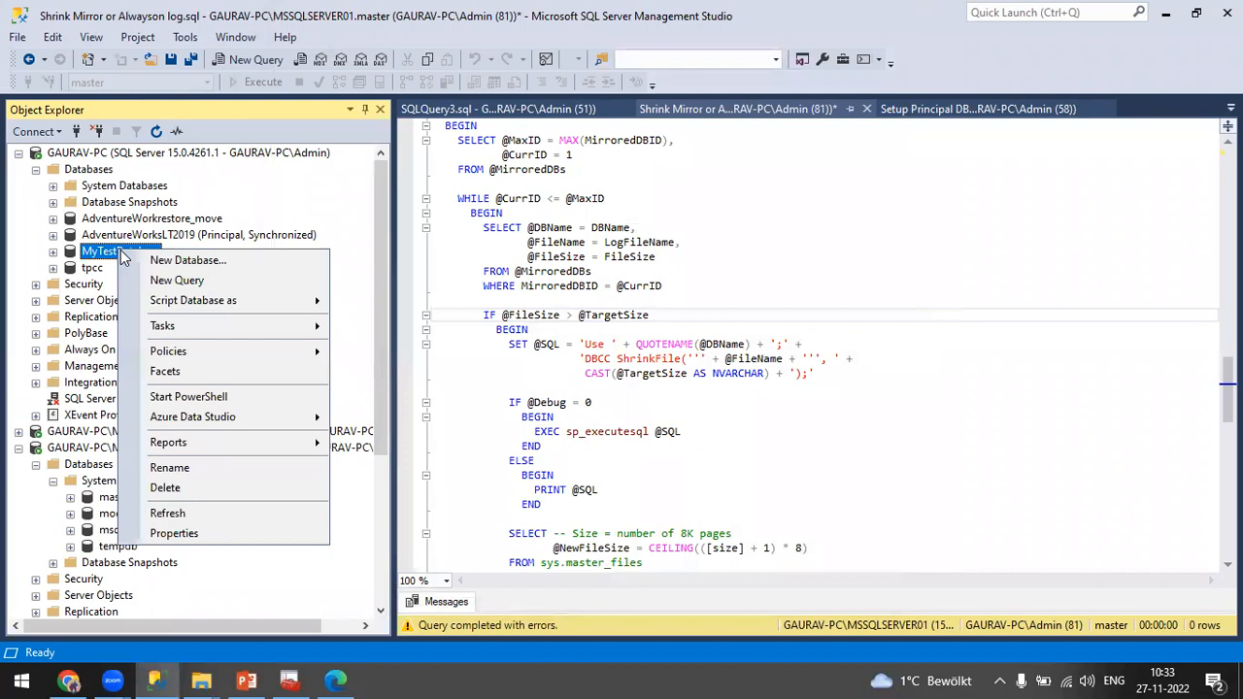
pyautogui.click(175, 534)
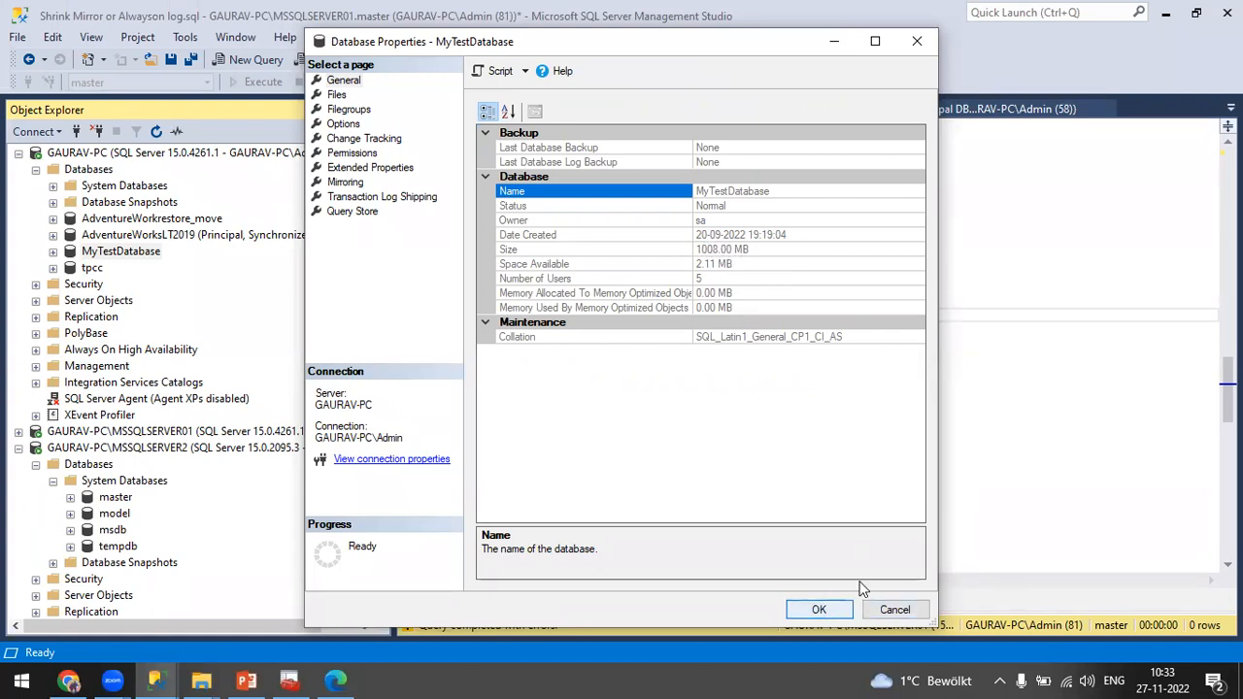
pyautogui.click(889, 609)
# Open the Shrink File settings for MyTestDatabase and try reorganizing pages with a 6 MB target before returning to releasing unused space.
pyautogui.rightClick(129, 251)
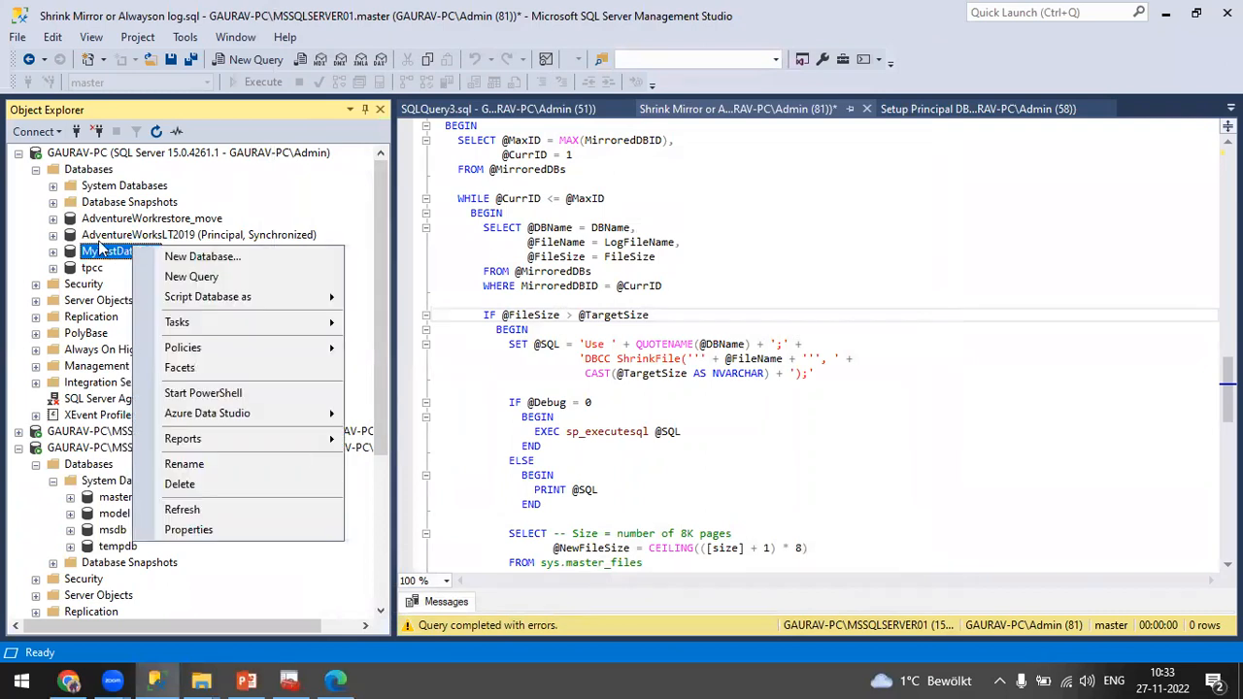
pyautogui.moveTo(304, 333)
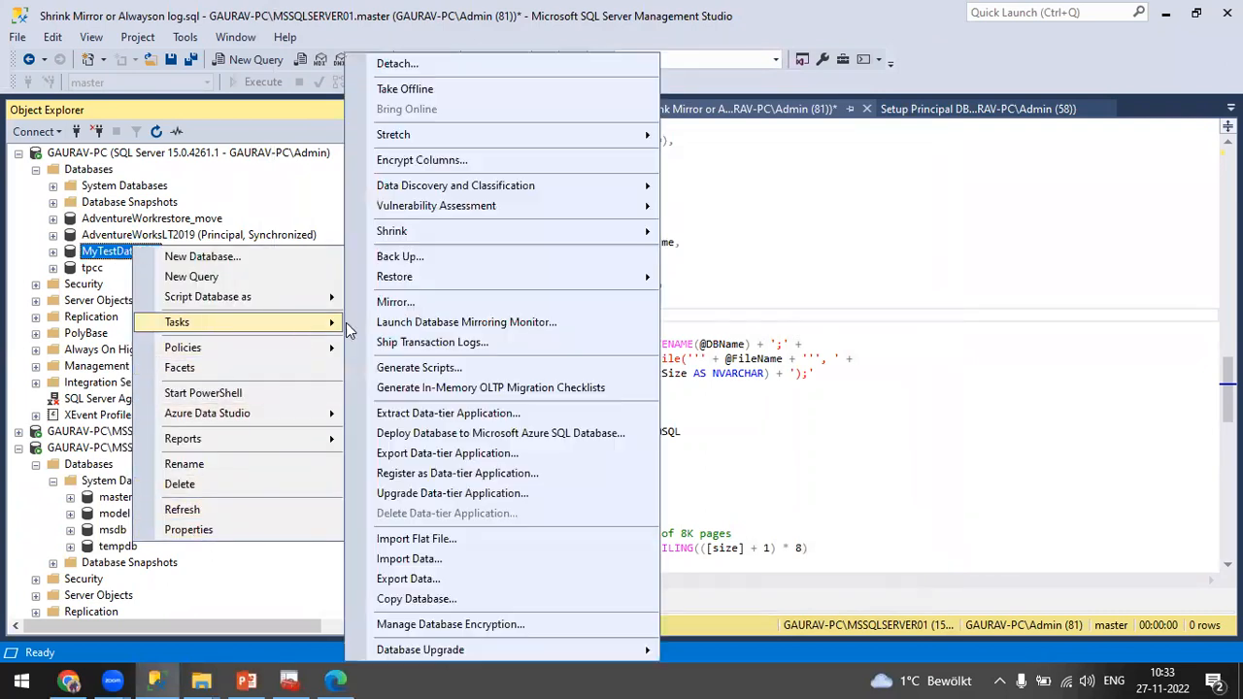
pyautogui.moveTo(436, 231)
pyautogui.click(716, 253)
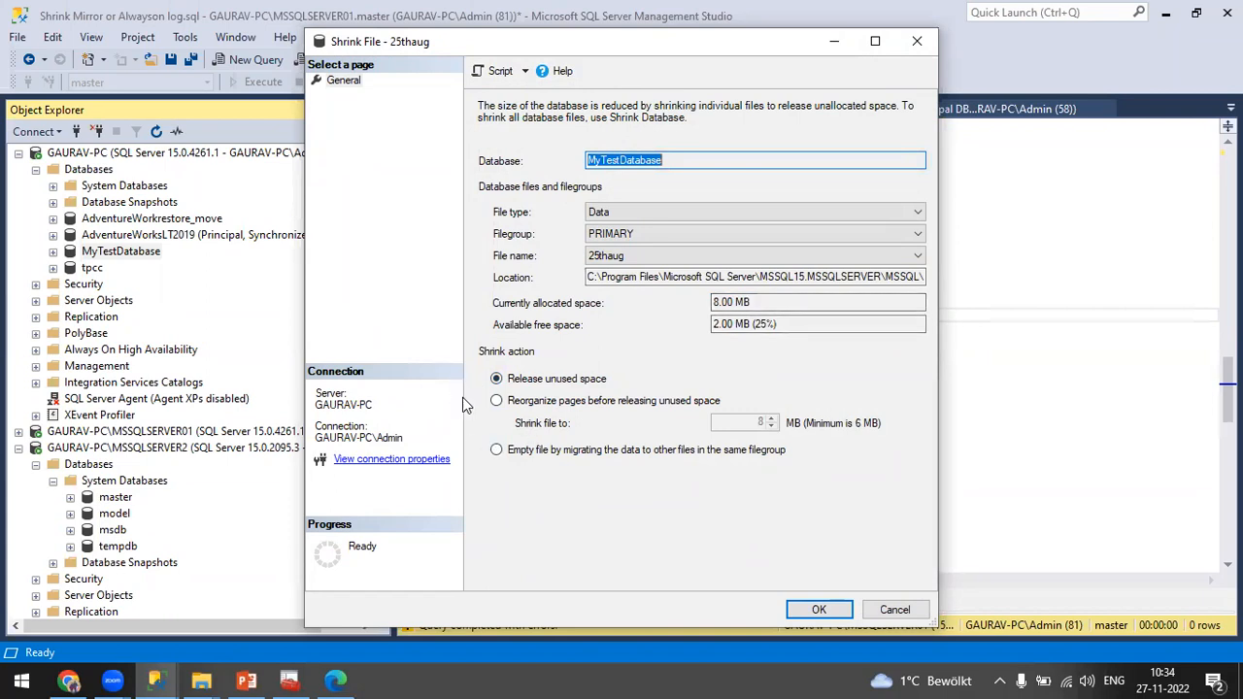
pyautogui.click(498, 401)
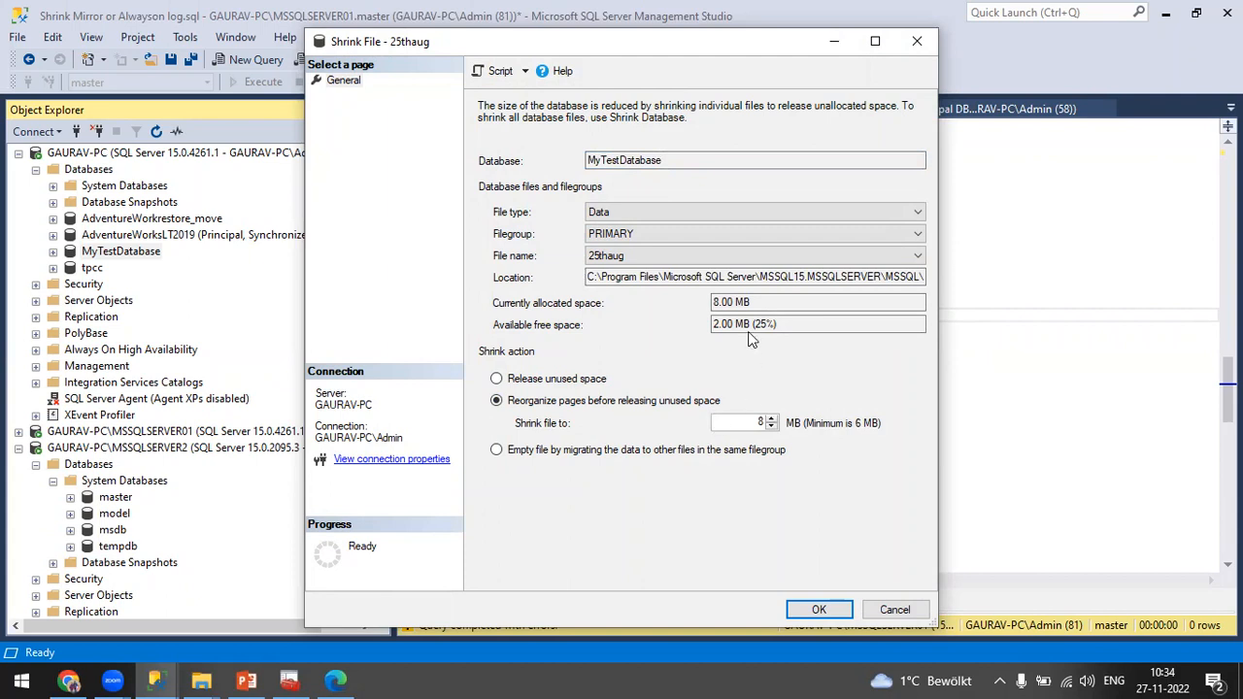
pyautogui.click(769, 420)
pyautogui.write('6')
pyautogui.click(532, 379)
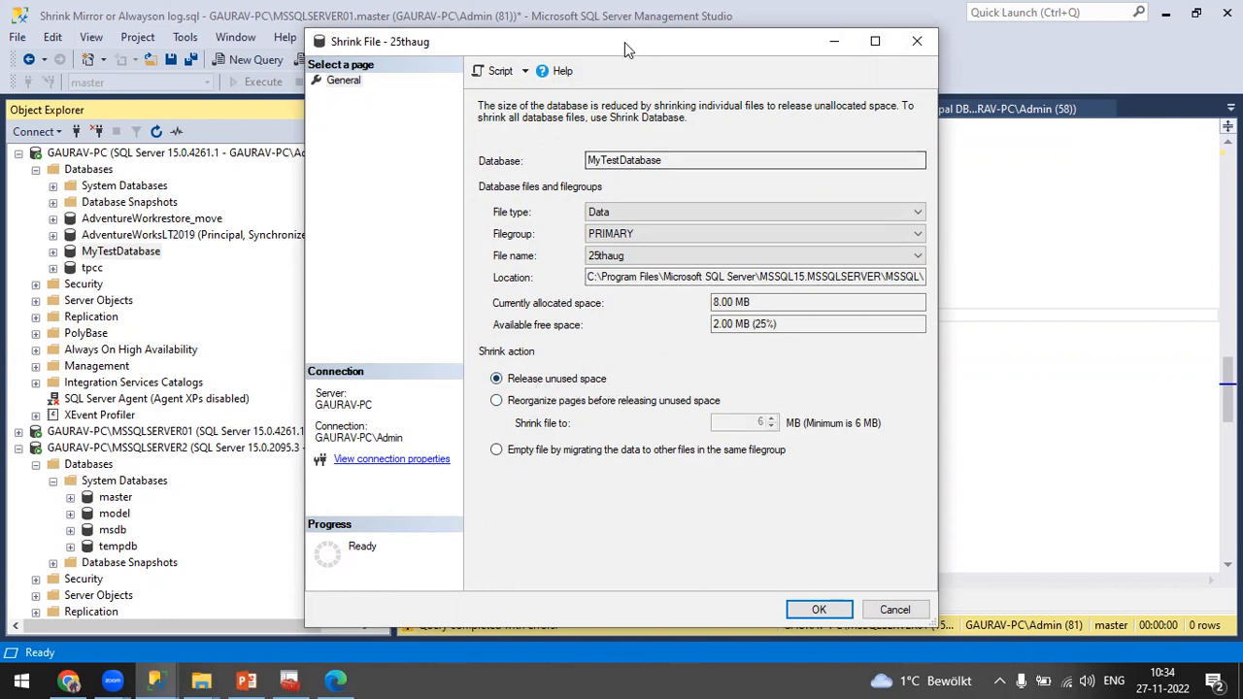
pyautogui.moveTo(624, 42); pyautogui.dragTo(578, 20)
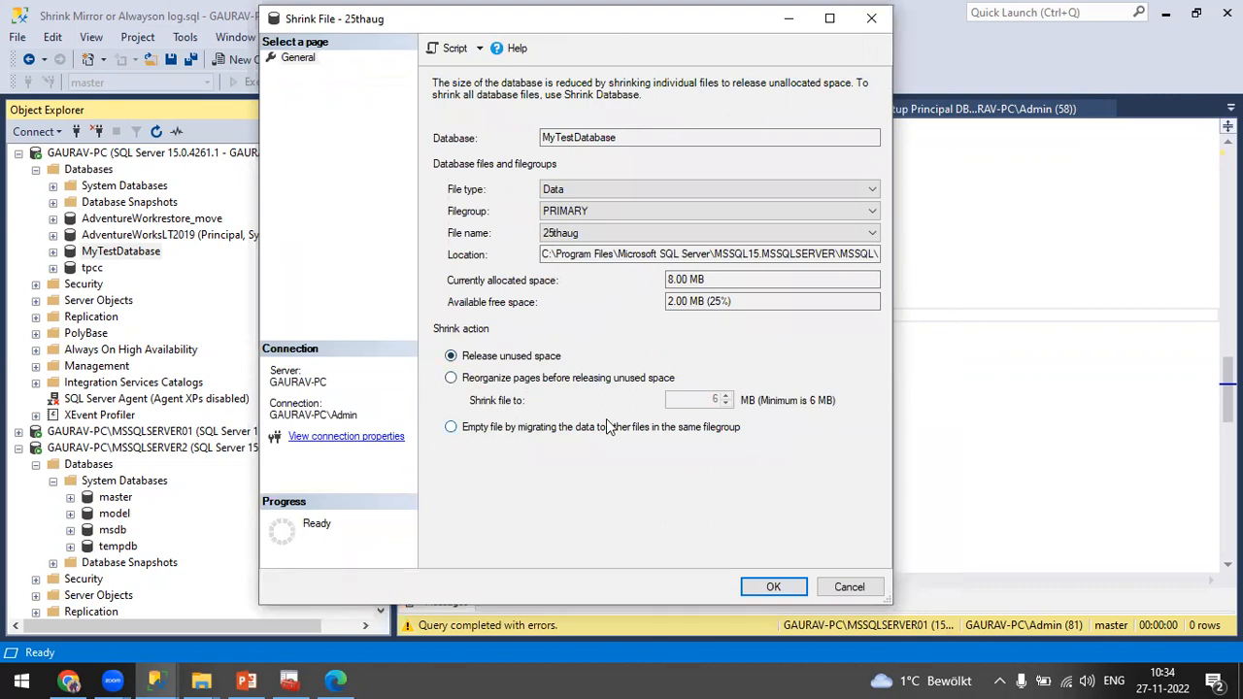
# Try the reorganize-pages and empty-file-by-migration shrink actions for the 25thaug data file, and cancel without shrinking.
pyautogui.click(450, 378)
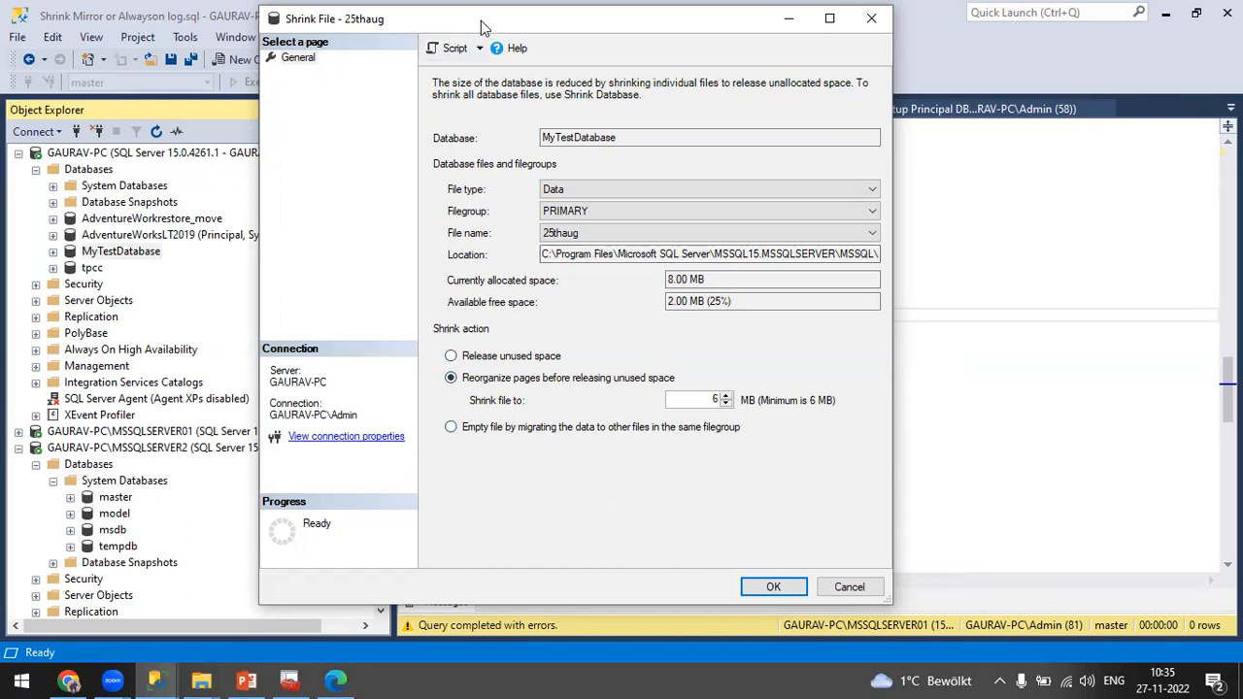
pyautogui.moveTo(482, 26); pyautogui.dragTo(489, 22)
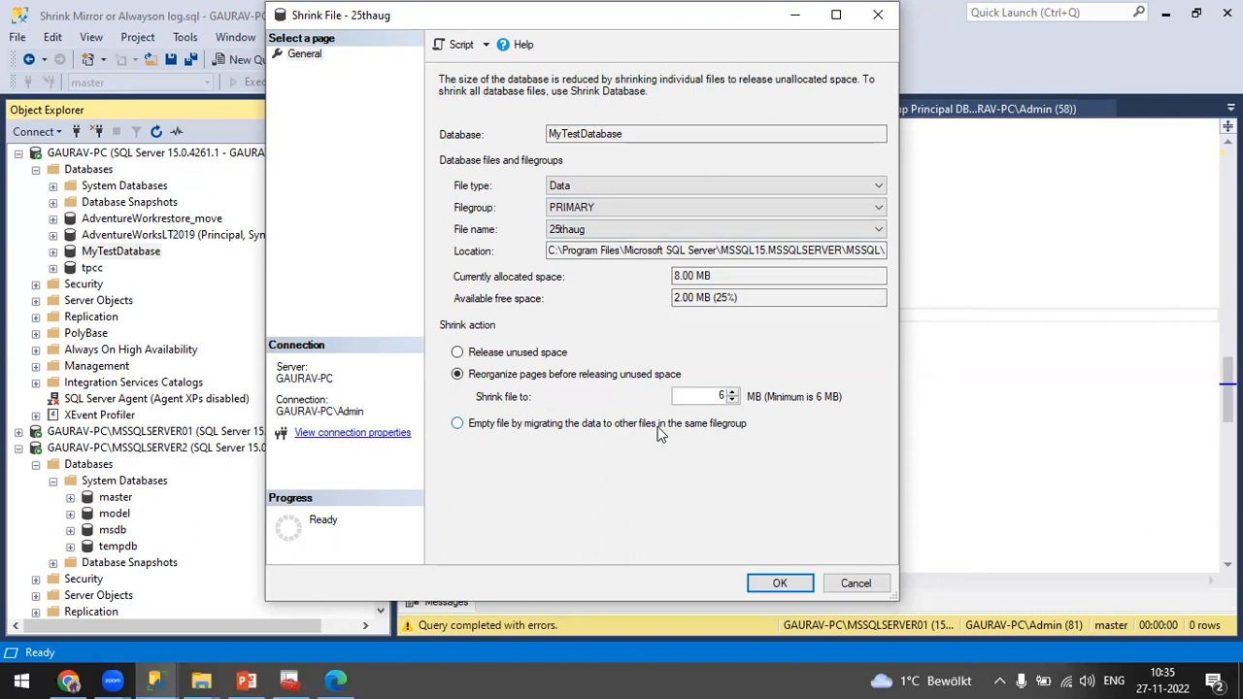
pyautogui.click(457, 424)
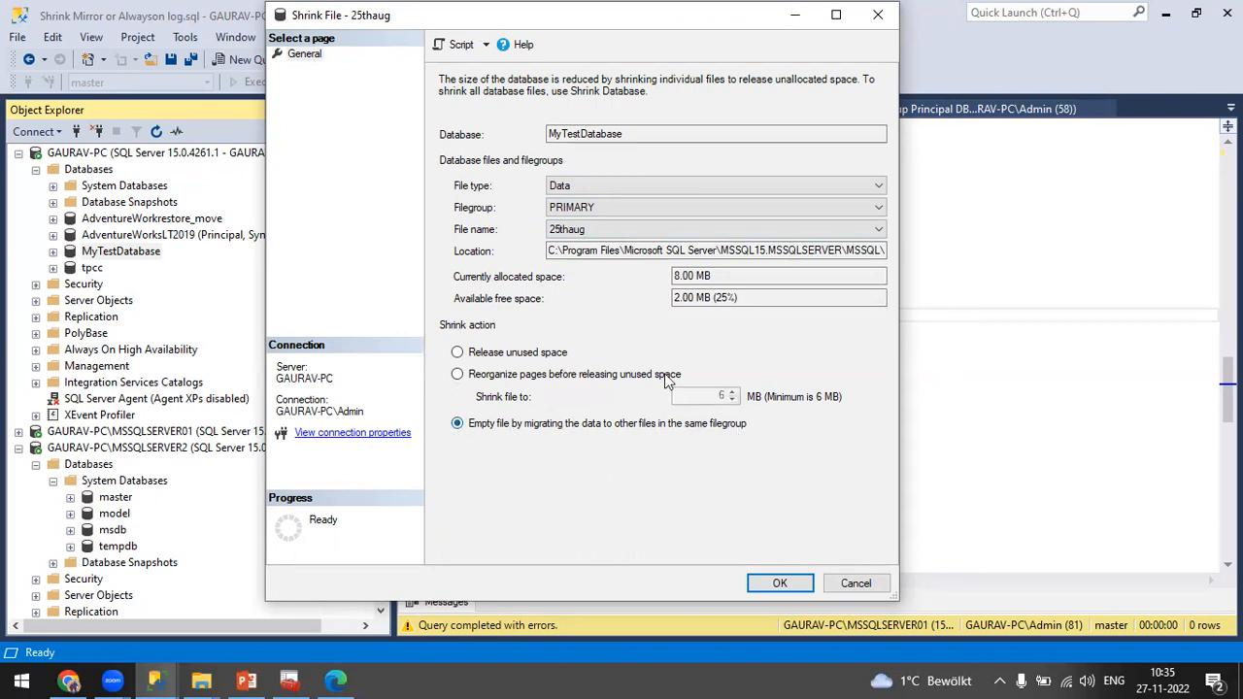
pyautogui.click(692, 251)
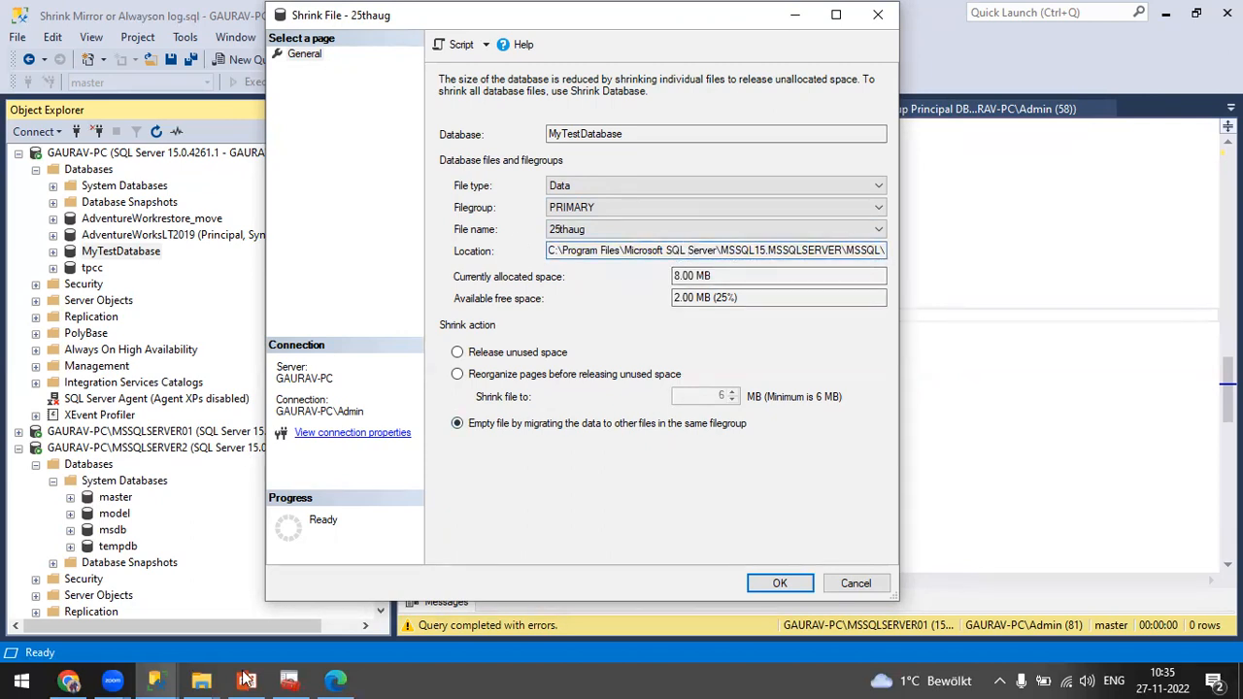
pyautogui.click(850, 580)
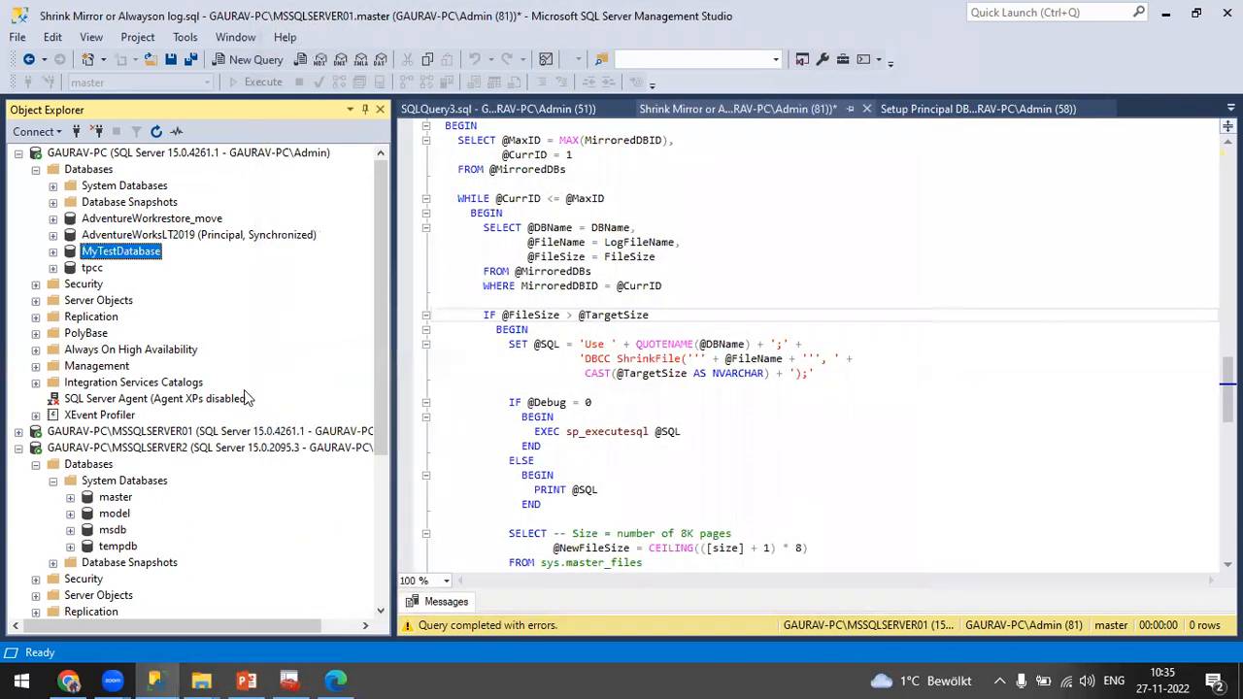
# Add a database file with the logical name DATA_NEW in the file properties of MyTestDatabase.
pyautogui.rightClick(119, 254)
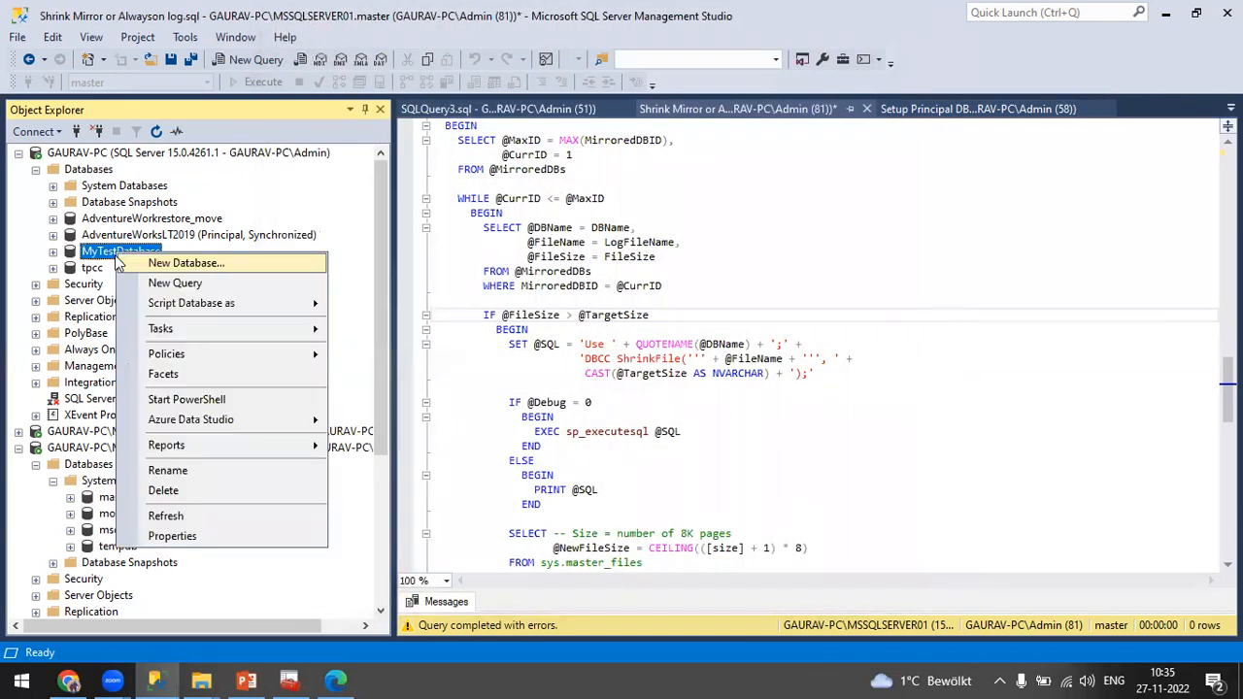
pyautogui.click(172, 536)
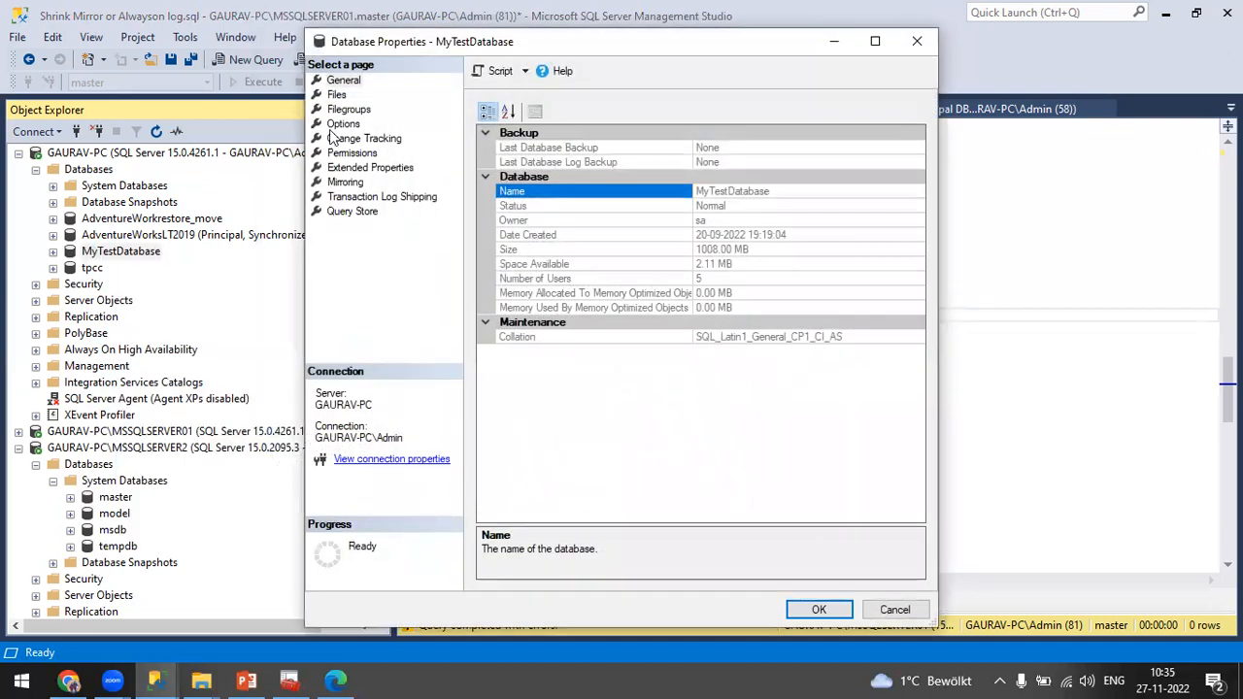
pyautogui.click(335, 96)
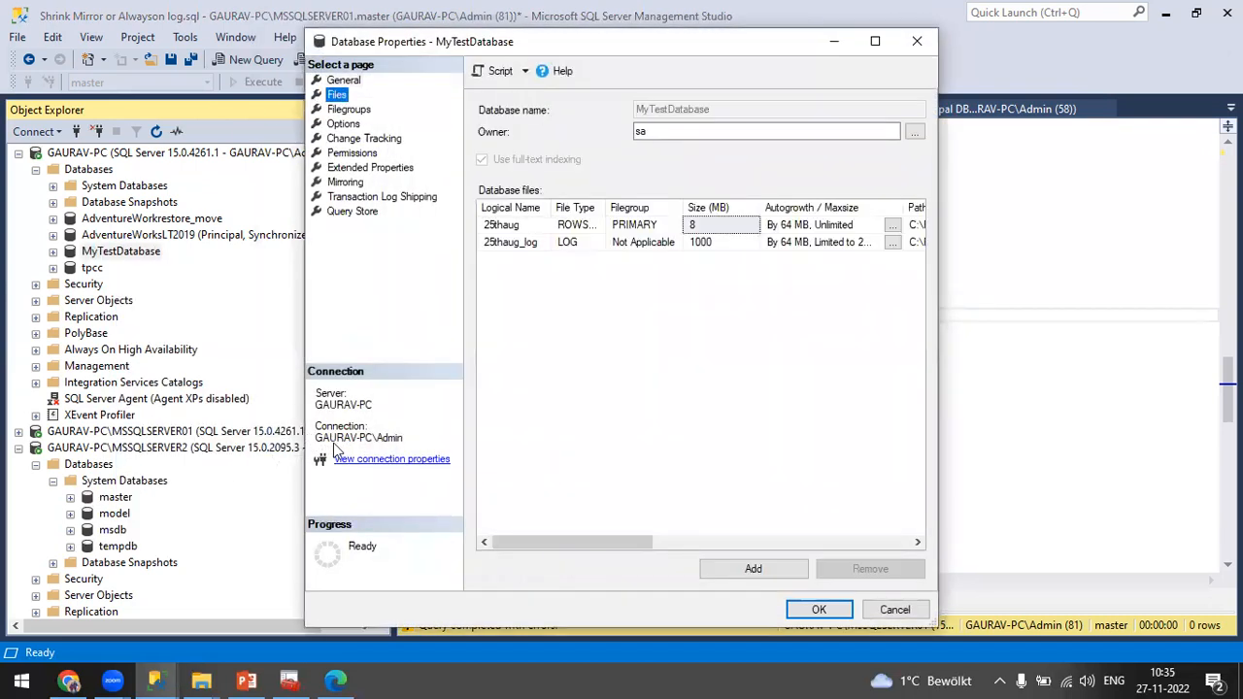
pyautogui.click(875, 41)
pyautogui.click(1104, 206)
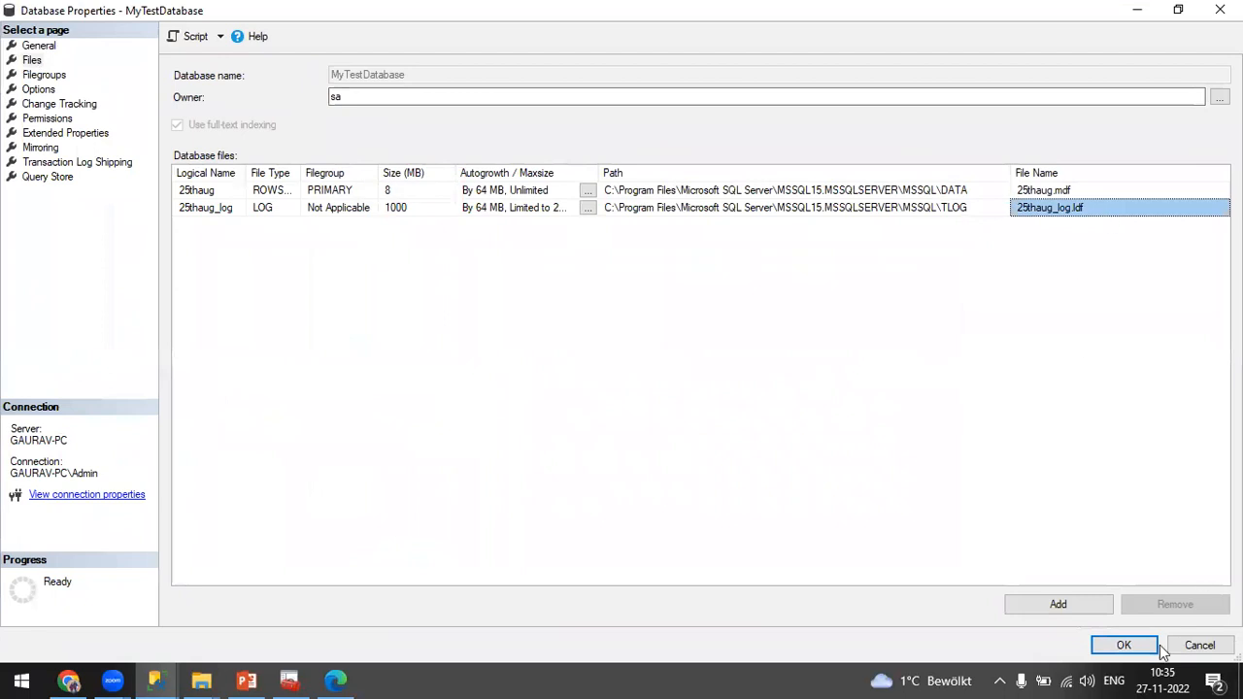
pyautogui.click(1105, 609)
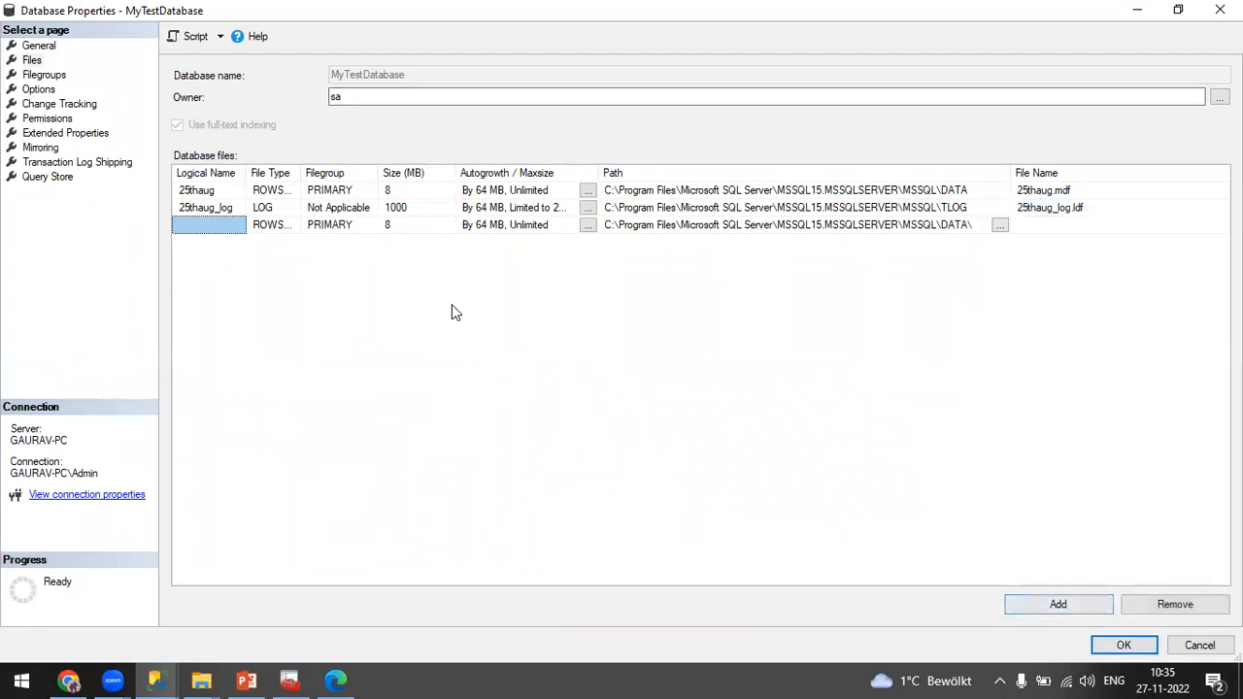
pyautogui.click(204, 227)
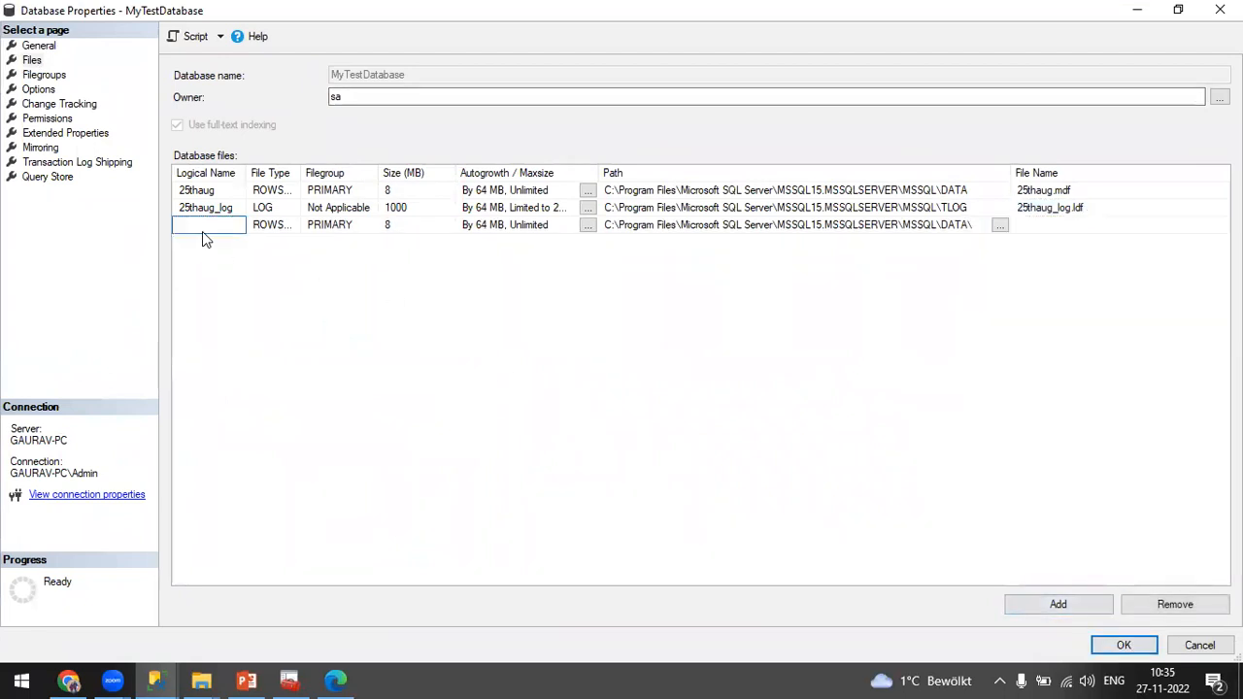
pyautogui.write('DATA_NEW')
# Keep DATA_NEW in the PRIMARY filegroup and set its physical file name to data_new.ndf.
pyautogui.click(346, 229)
pyautogui.click(335, 187)
pyautogui.click(334, 226)
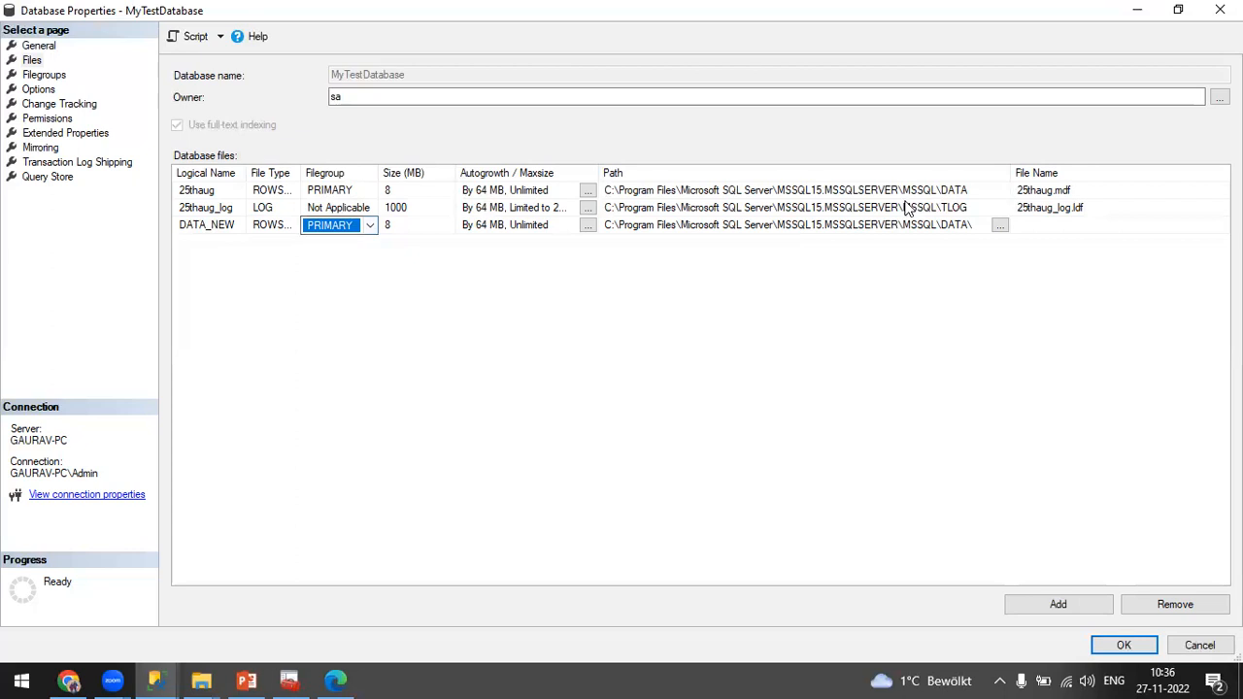
pyautogui.click(926, 231)
pyautogui.click(1055, 224)
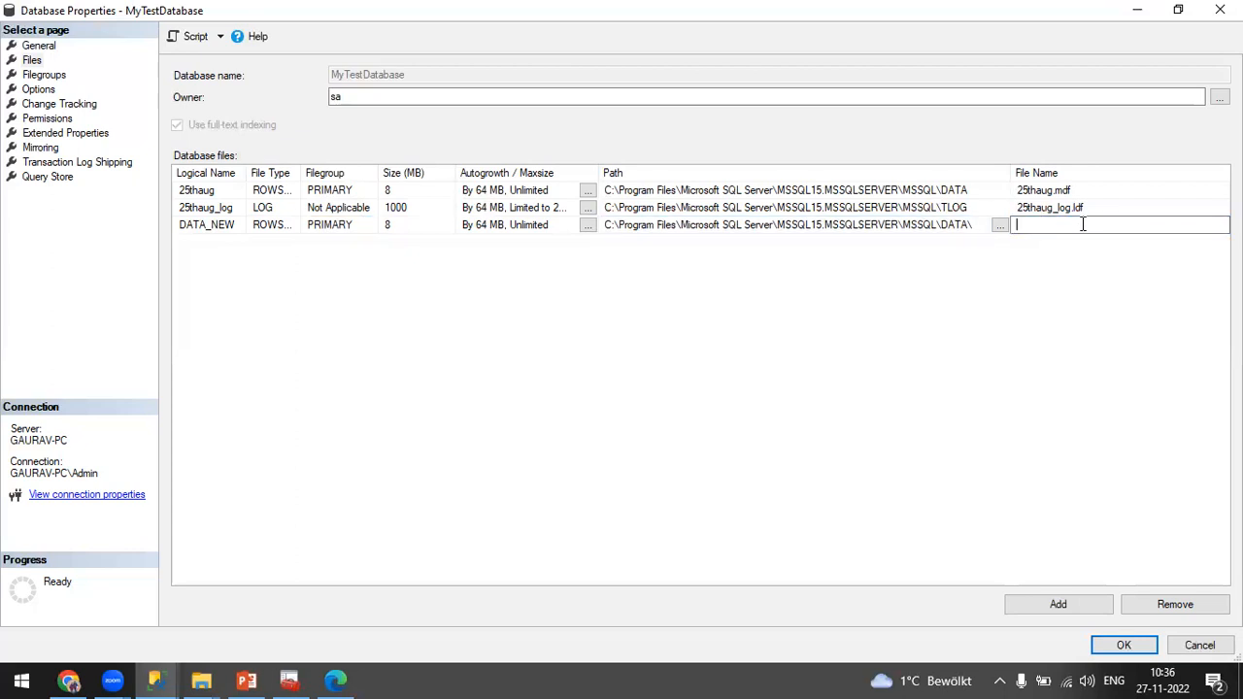
pyautogui.write('data_new.ndf')
pyautogui.click(198, 225)
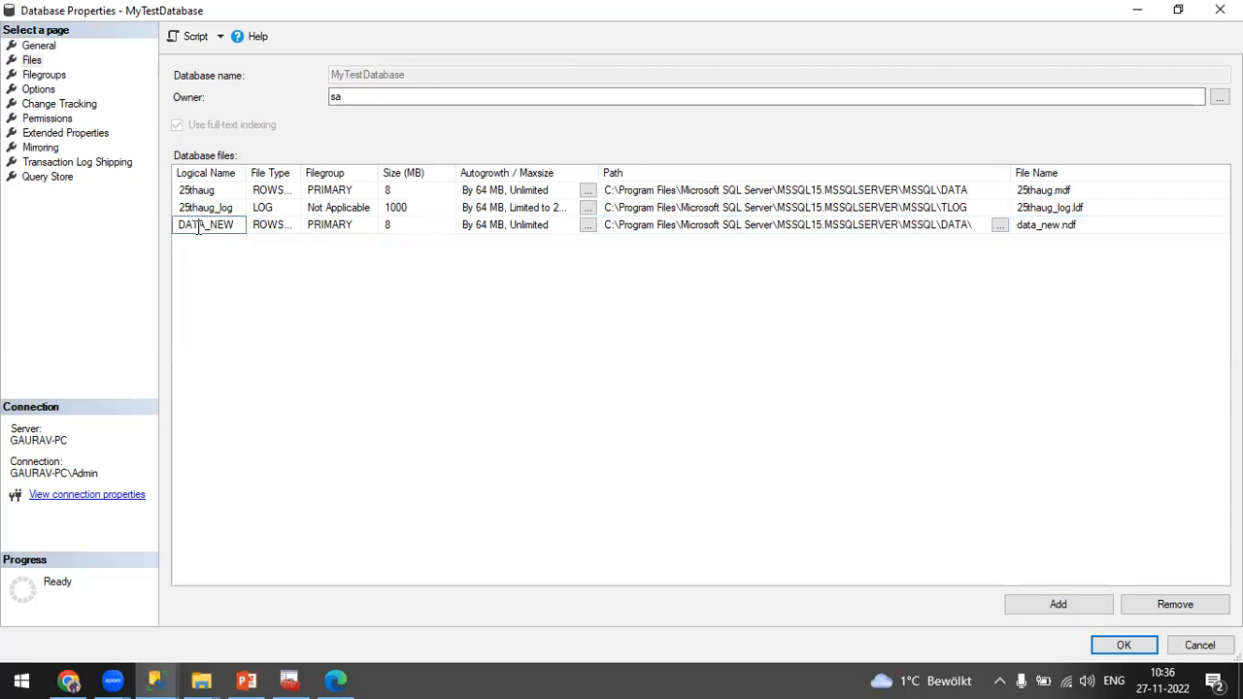
pyautogui.click(1084, 225)
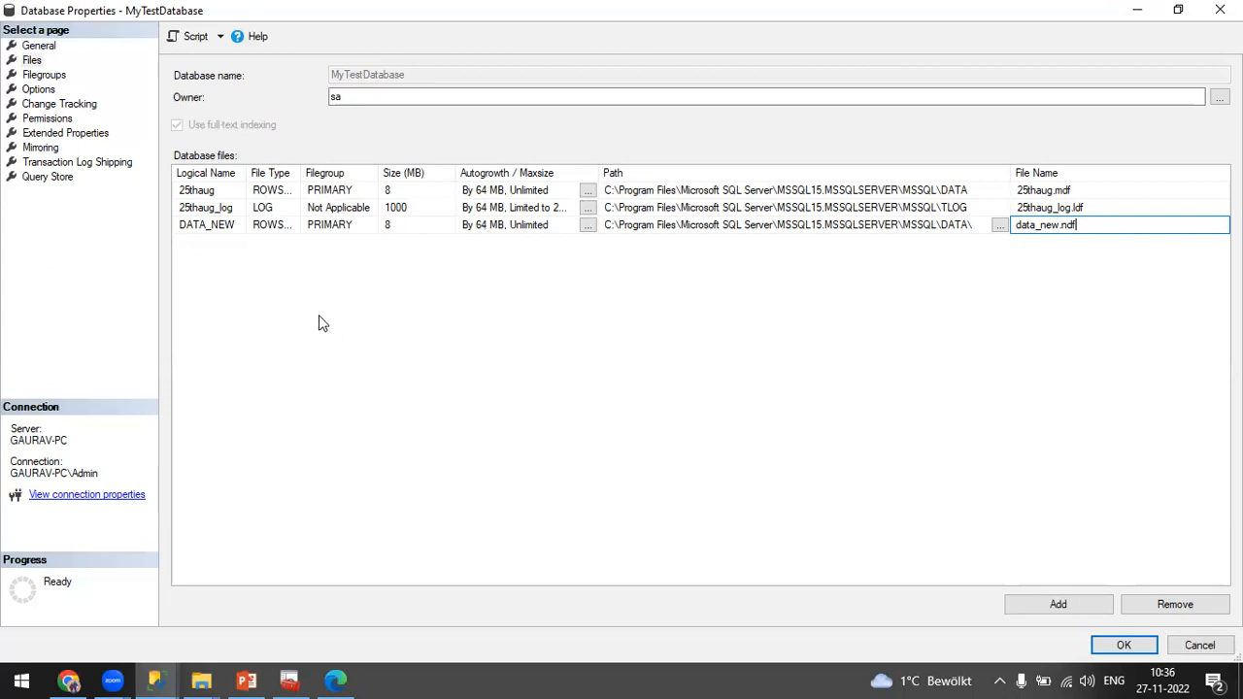
# Disable autogrowth for the 25thaug data file.
pyautogui.click(587, 191)
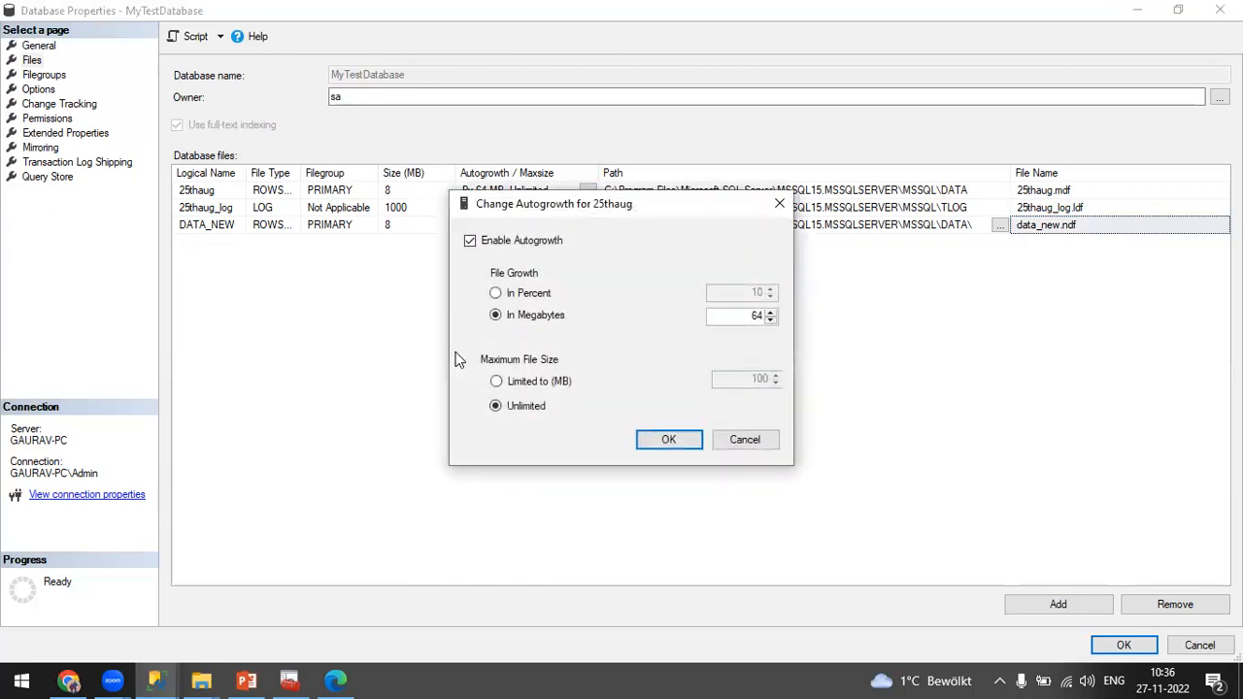
pyautogui.click(470, 242)
pyautogui.click(643, 439)
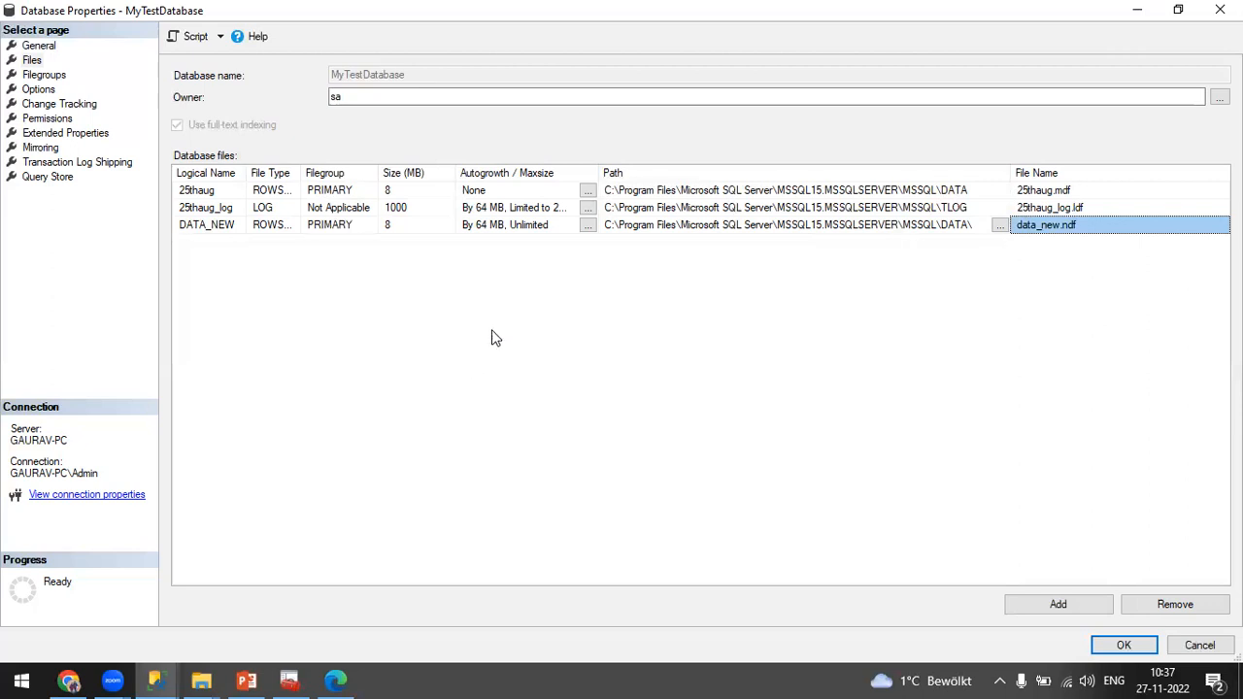
# Re-enable autogrowth for the 25thaug data file in 64 MB increments with an unlimited maximum file size.
pyautogui.click(586, 193)
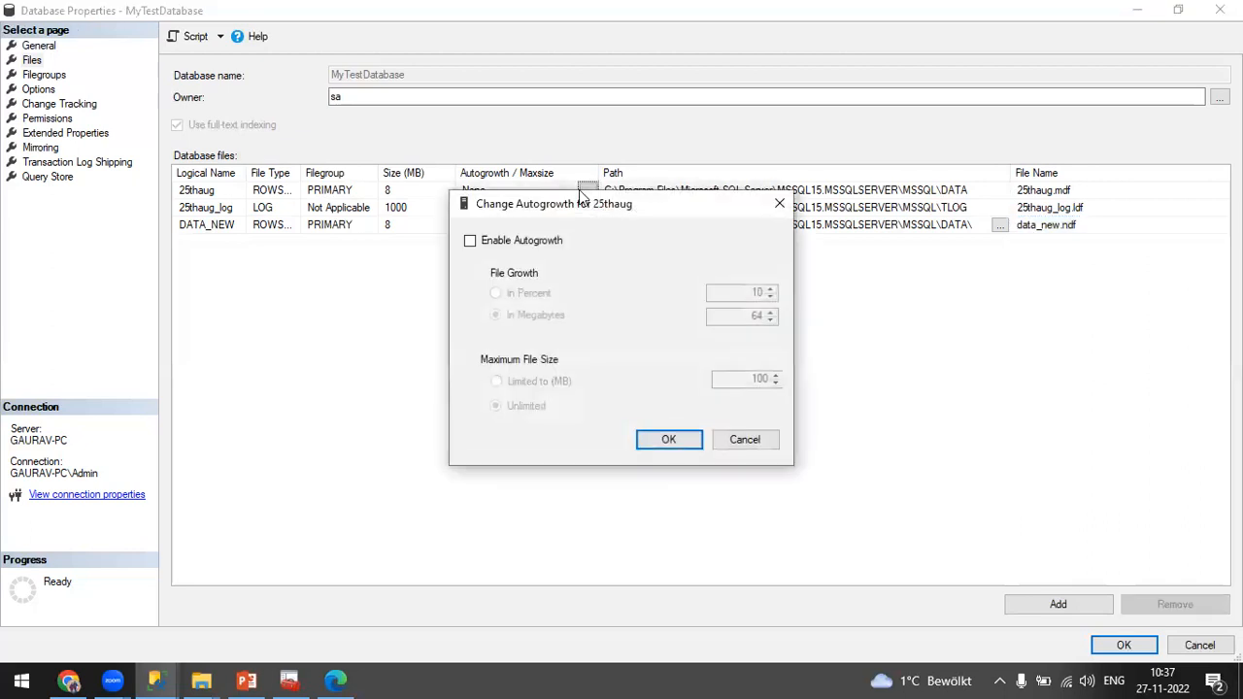
pyautogui.click(470, 239)
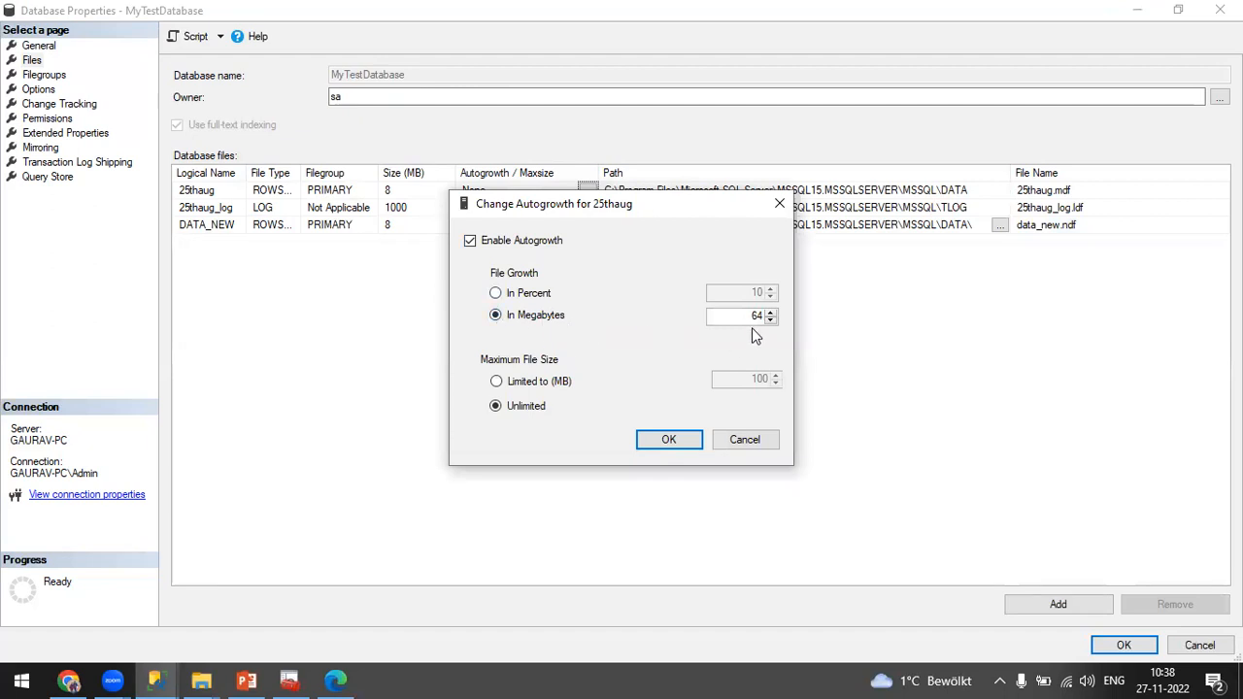
pyautogui.click(495, 294)
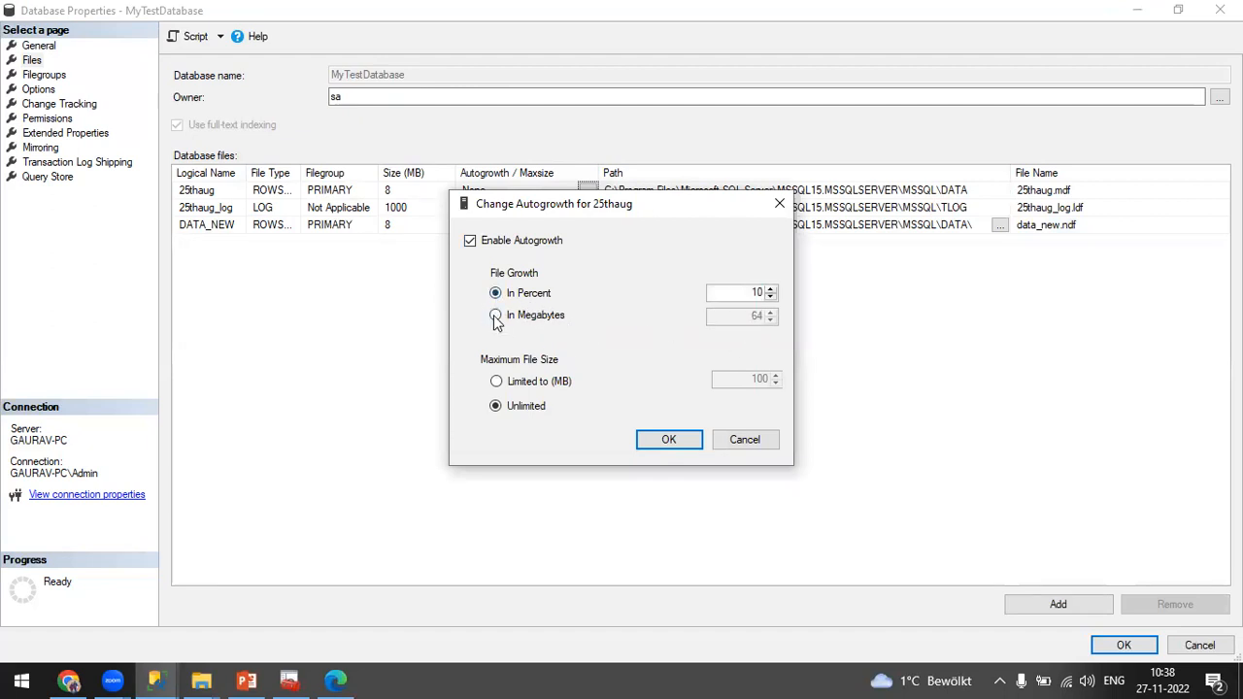
pyautogui.click(496, 315)
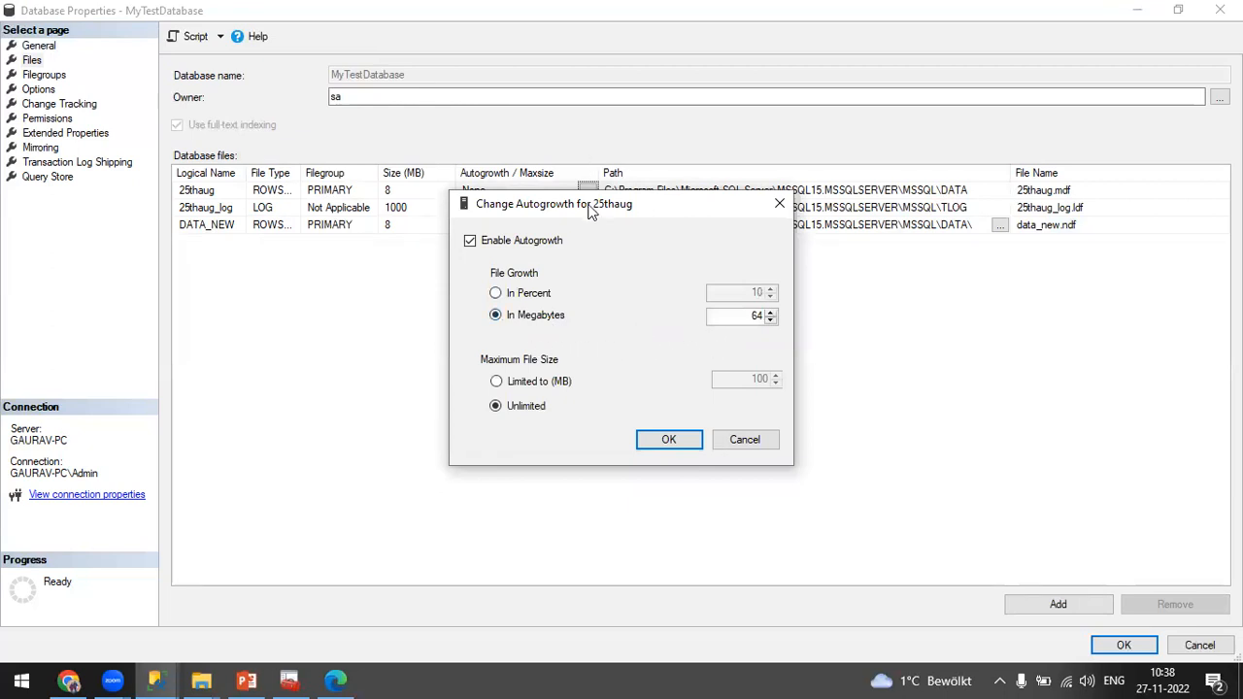
pyautogui.moveTo(590, 204); pyautogui.dragTo(504, 138)
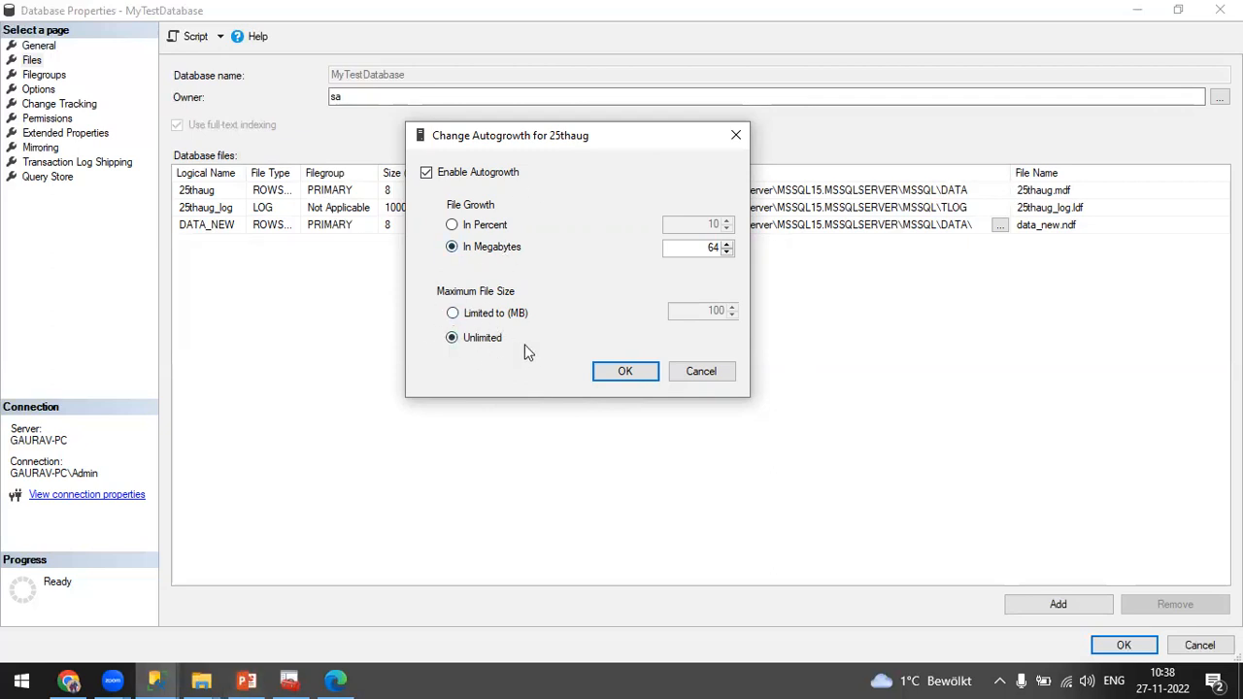
pyautogui.click(625, 375)
# Keep the maximum size of the 25thaug_log file limited to 20,97,152 MB and apply the database file changes.
pyautogui.click(587, 208)
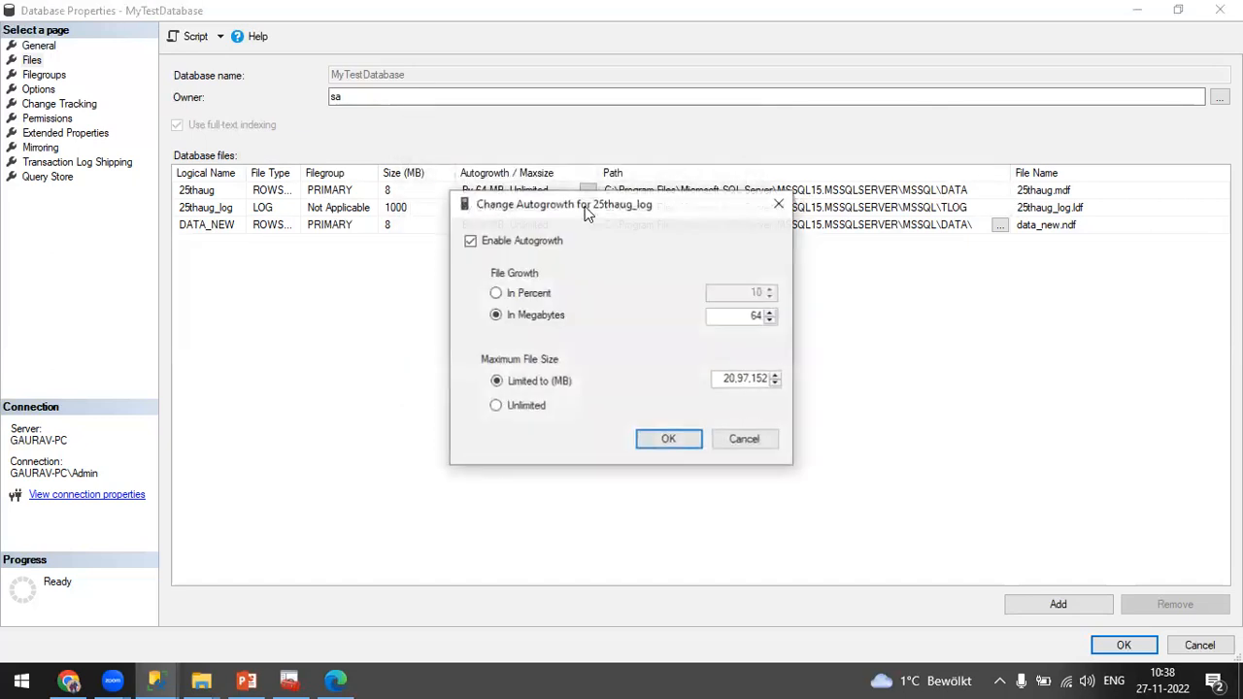
pyautogui.click(495, 406)
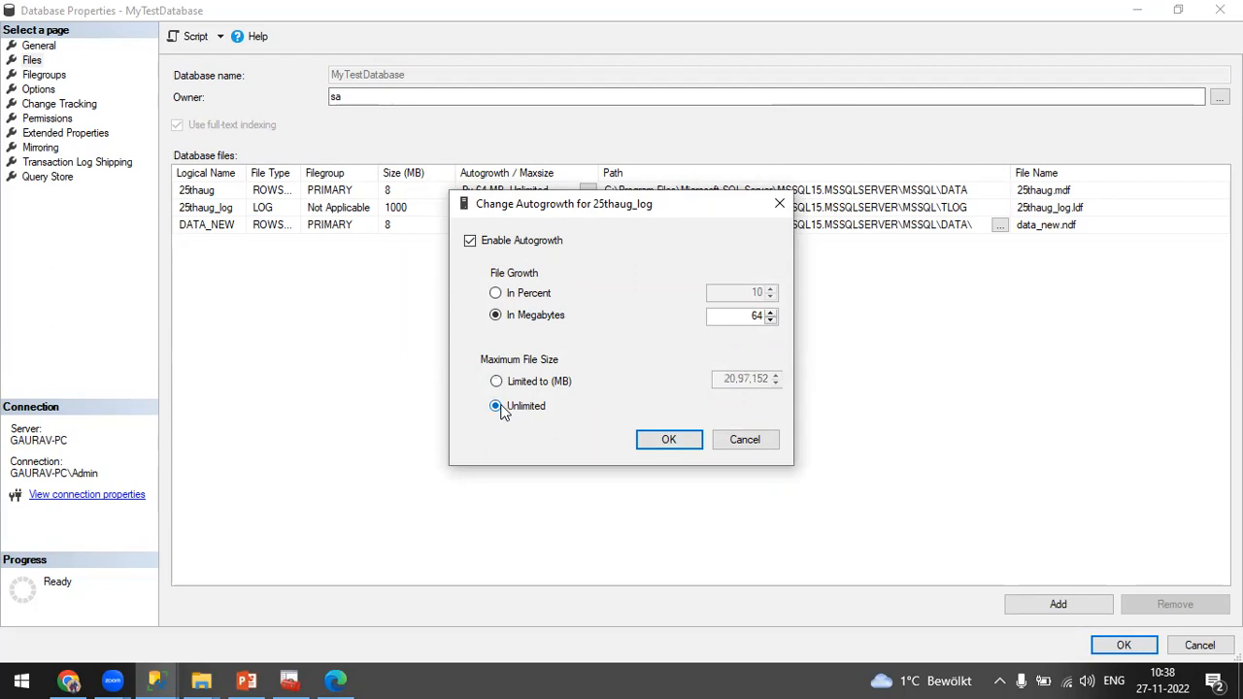
pyautogui.click(534, 383)
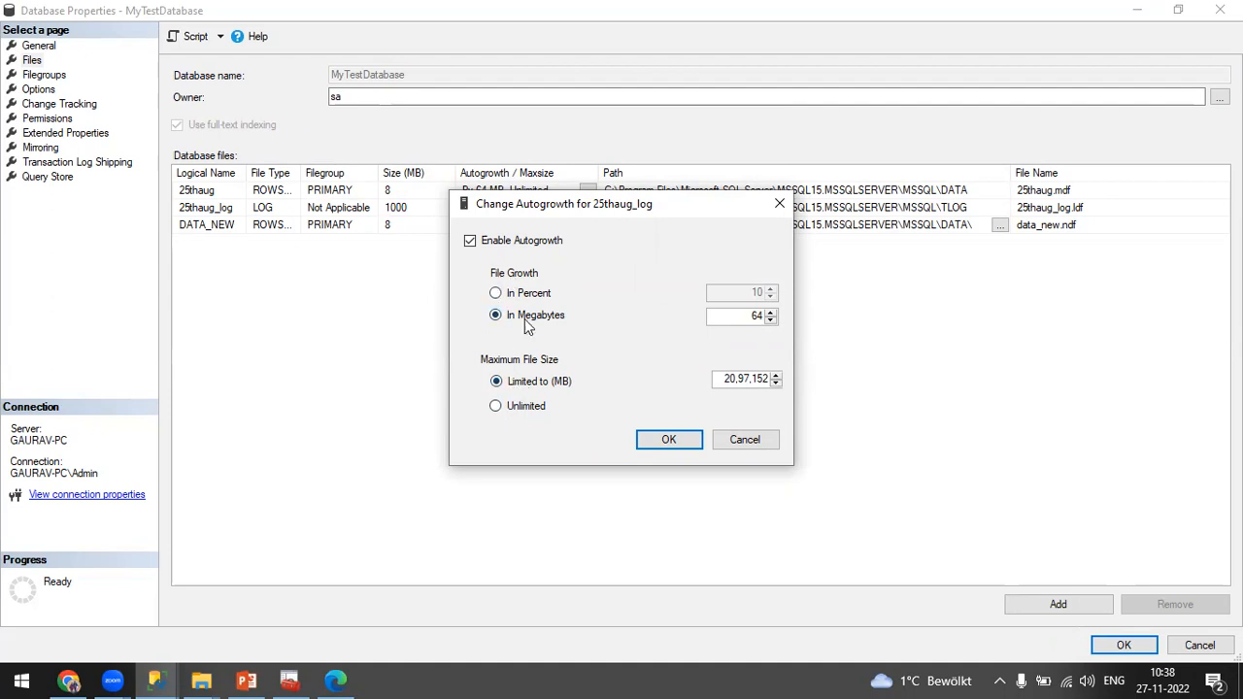
pyautogui.click(669, 440)
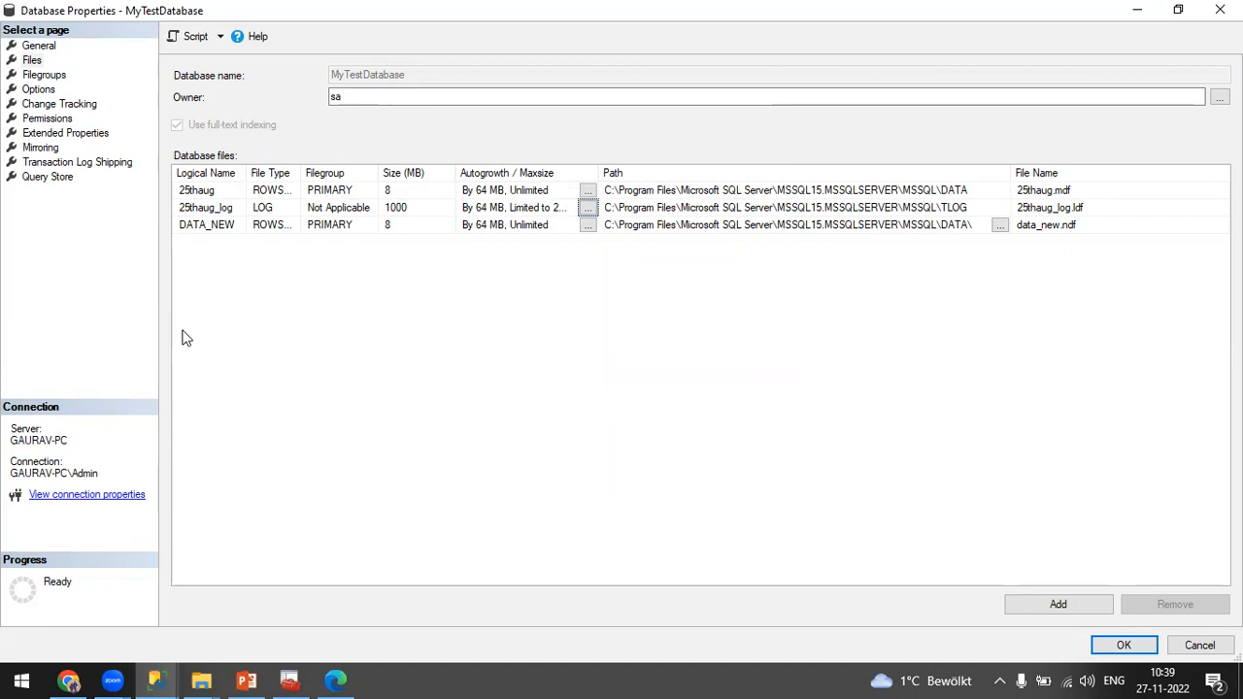
pyautogui.click(1123, 645)
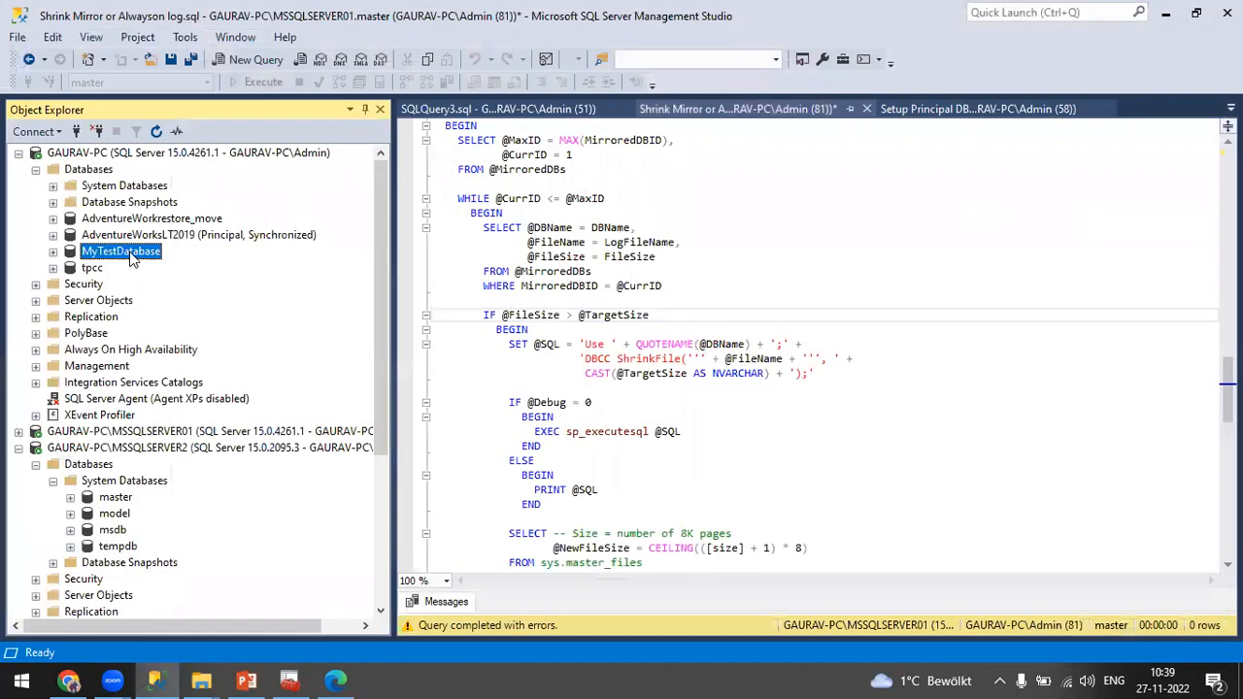
# Start shrinking the files of MyTestDatabase and choose to empty the 25thaug data file by migrating its data within the same filegroup.
pyautogui.rightClick(129, 254)
pyautogui.moveTo(195, 326)
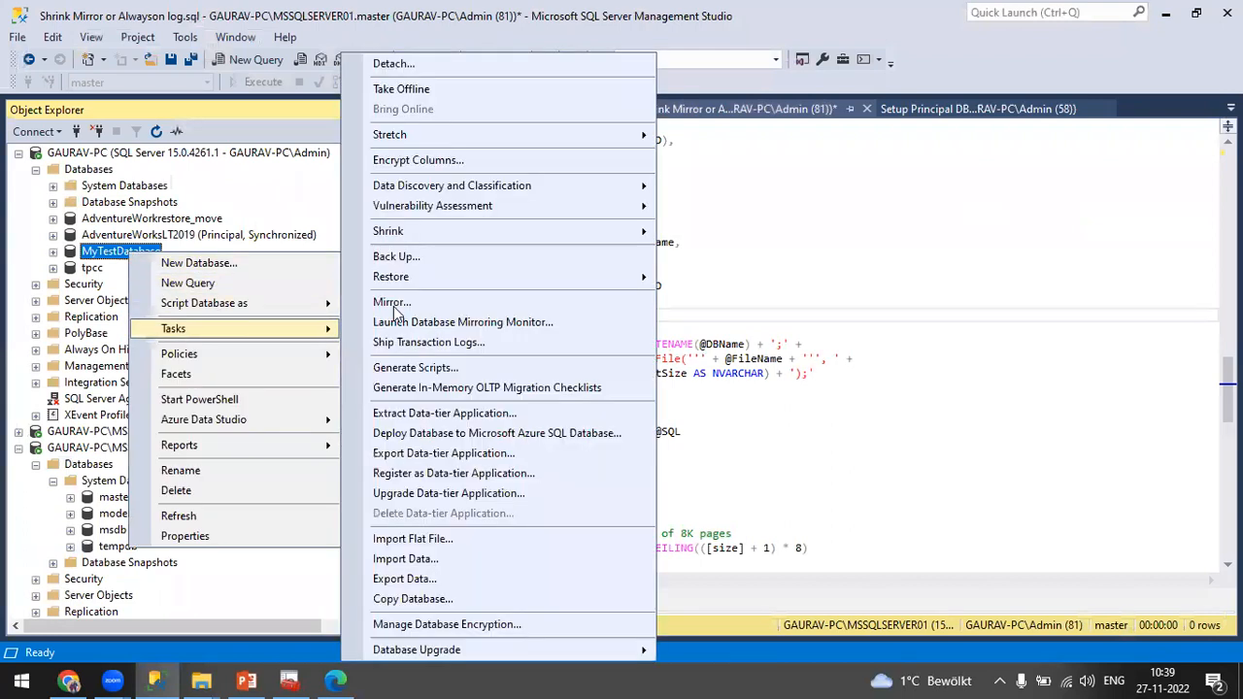
pyautogui.moveTo(433, 237)
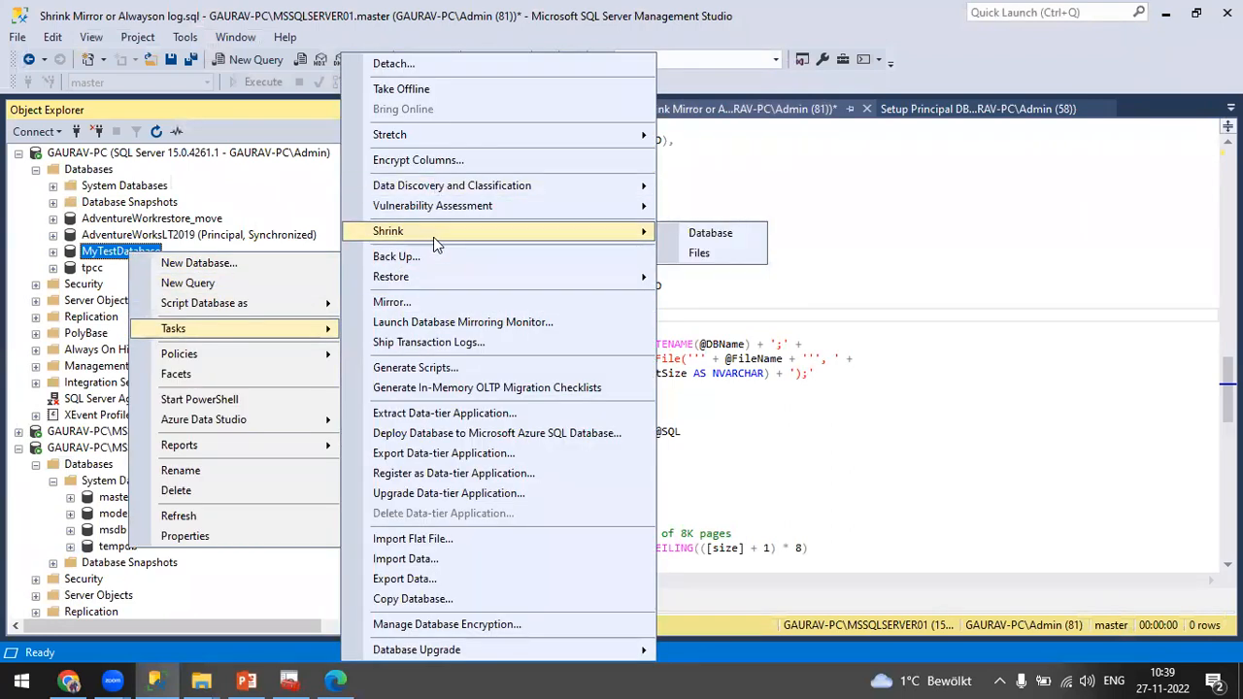
pyautogui.click(697, 255)
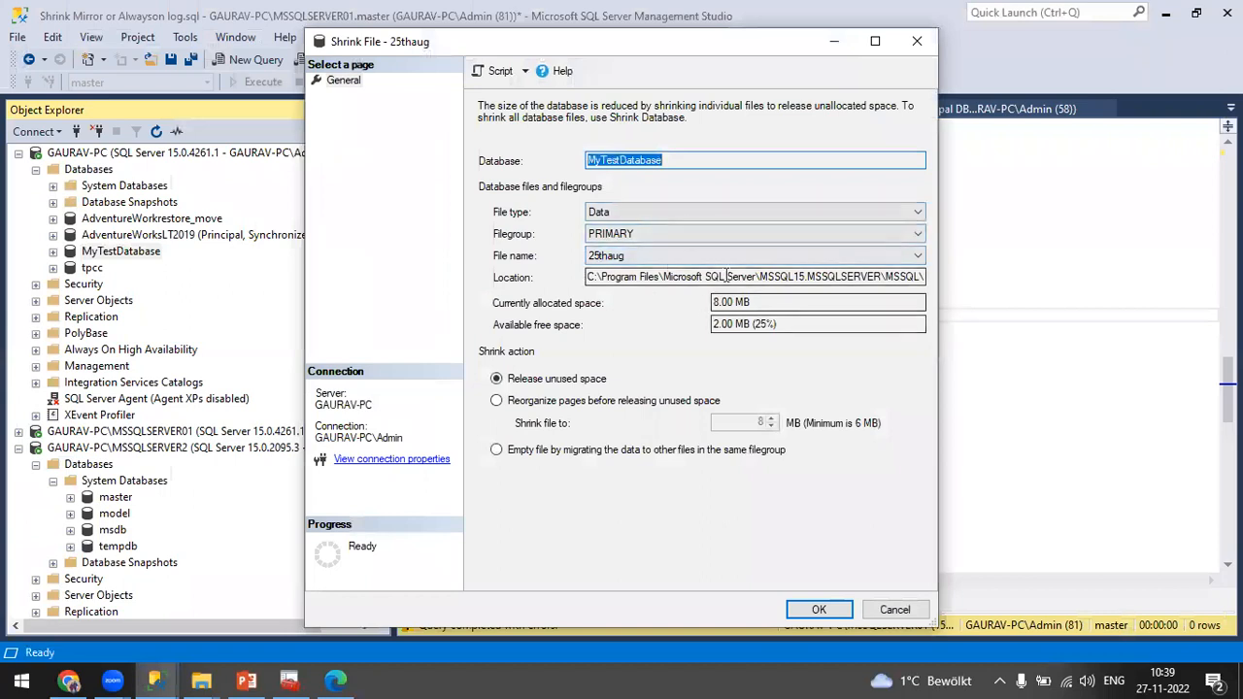
pyautogui.click(498, 449)
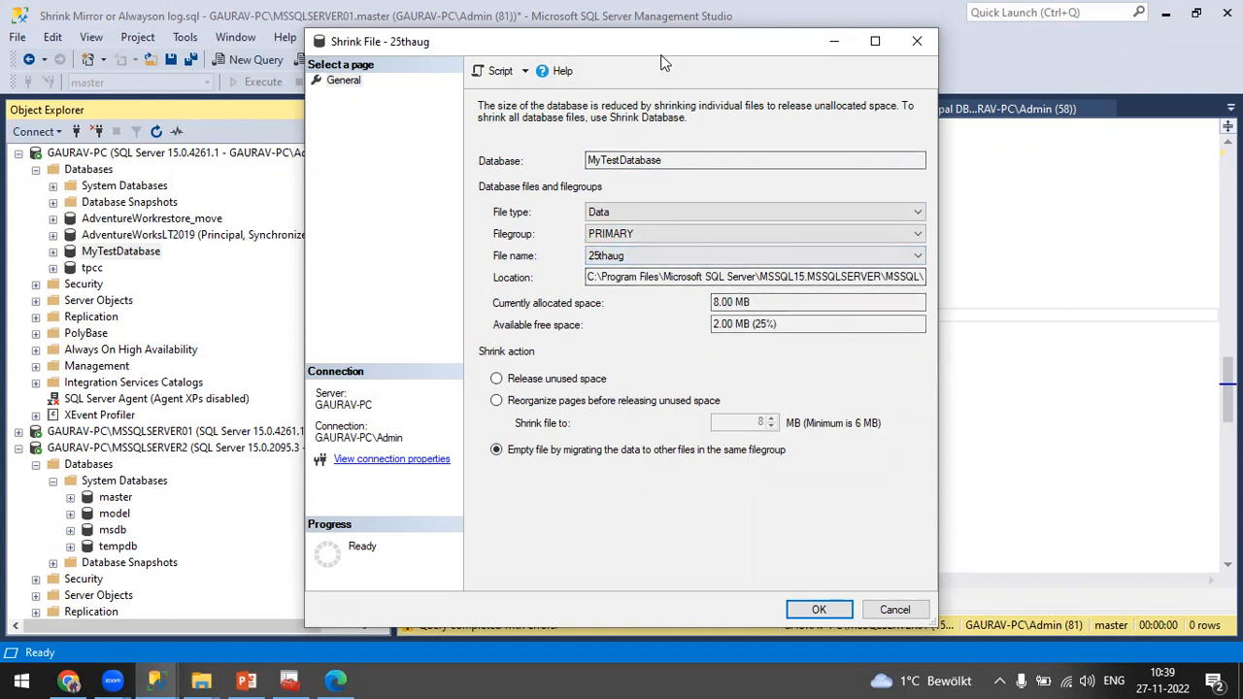
# Select DATA_NEW as the data file and look through the available file names and filegroups.
pyautogui.moveTo(649, 45); pyautogui.dragTo(617, 18)
pyautogui.click(628, 228)
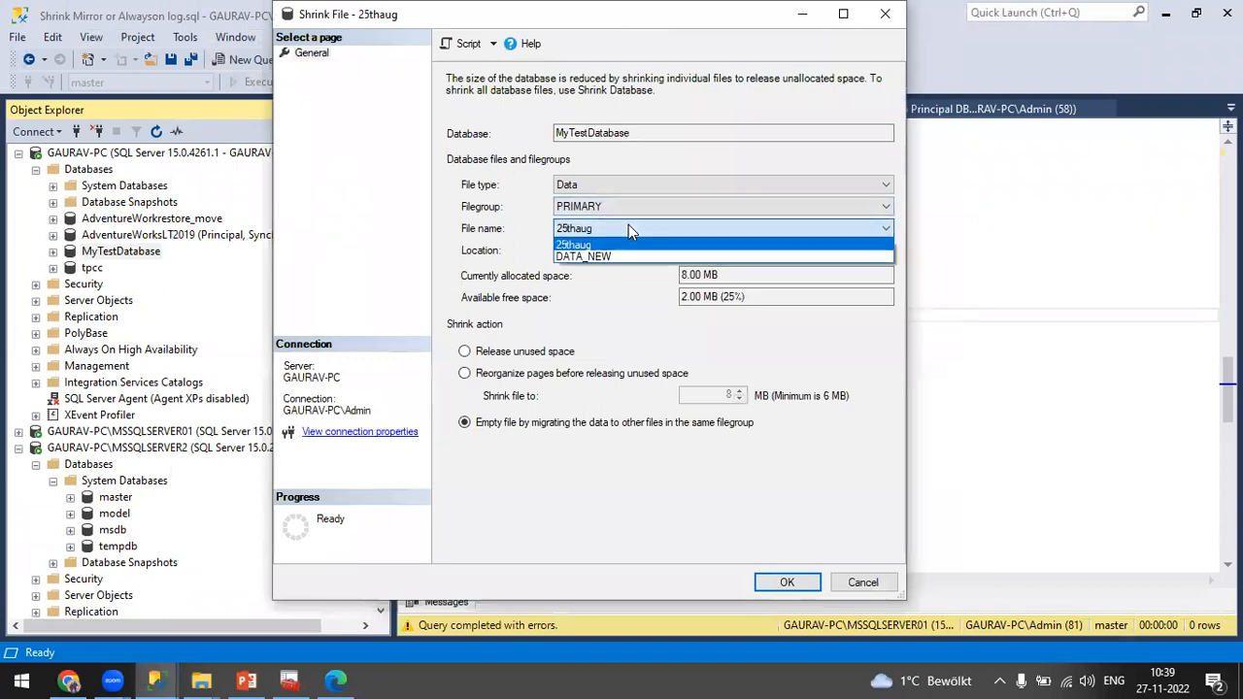
pyautogui.click(586, 258)
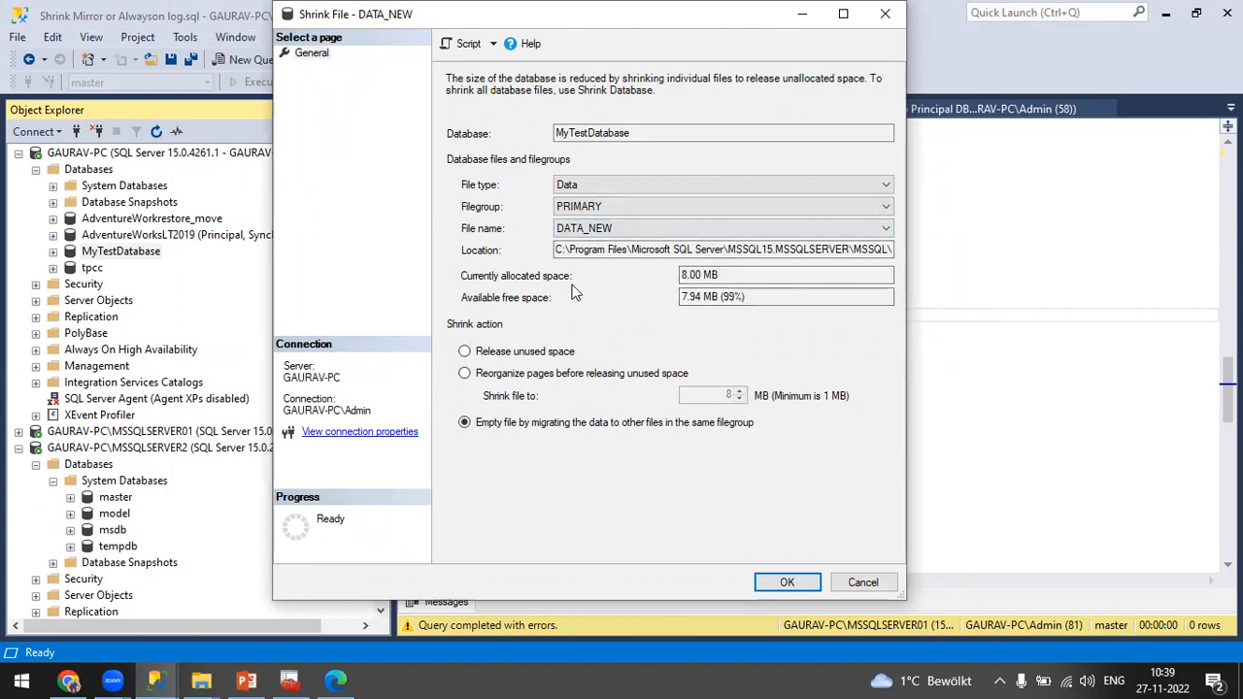
pyautogui.click(612, 229)
pyautogui.click(609, 233)
pyautogui.click(622, 230)
pyautogui.click(583, 240)
pyautogui.click(586, 229)
pyautogui.click(587, 254)
pyautogui.click(595, 233)
pyautogui.click(594, 231)
pyautogui.click(587, 207)
pyautogui.click(588, 207)
pyautogui.click(587, 207)
# Switch the file type to Log and shrink 25thaug_log by releasing its unused space.
pyautogui.click(587, 185)
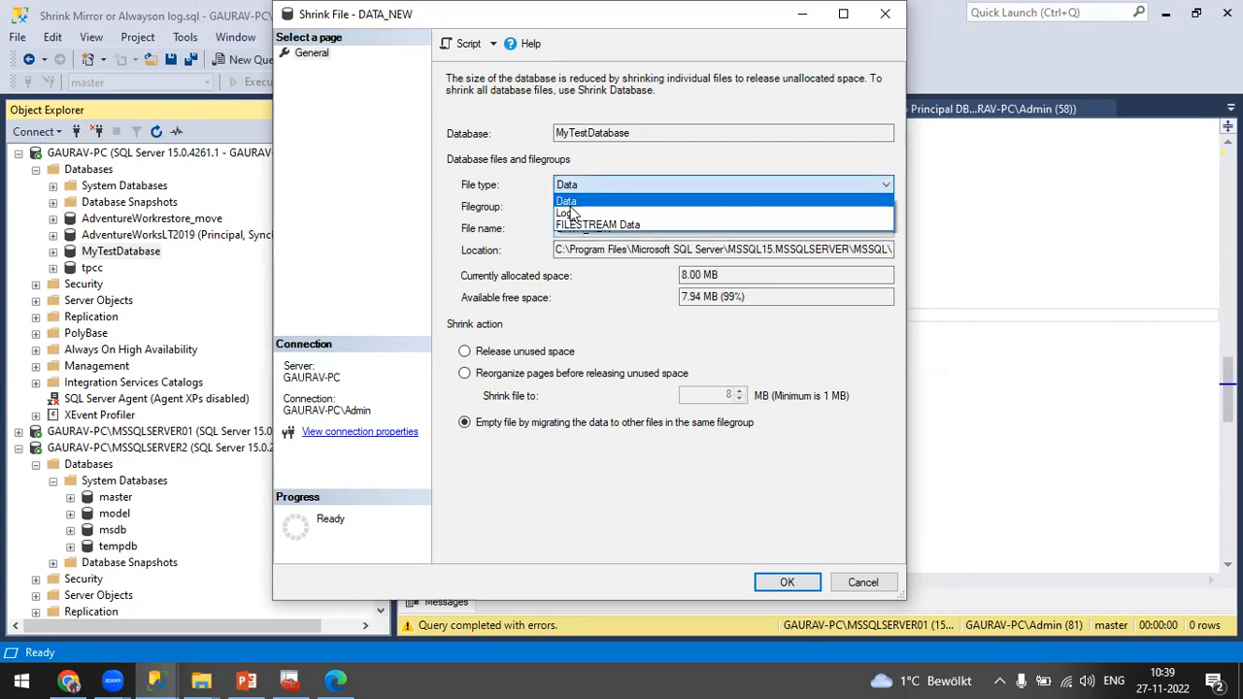
pyautogui.click(572, 213)
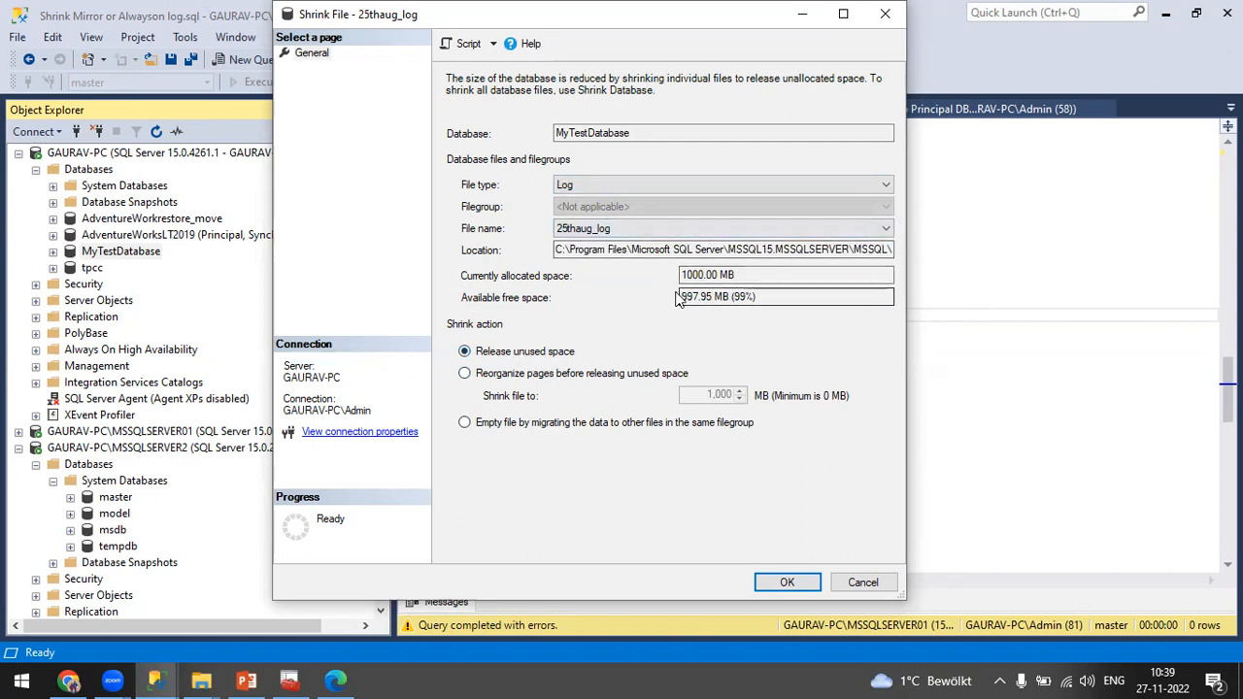
pyautogui.click(786, 582)
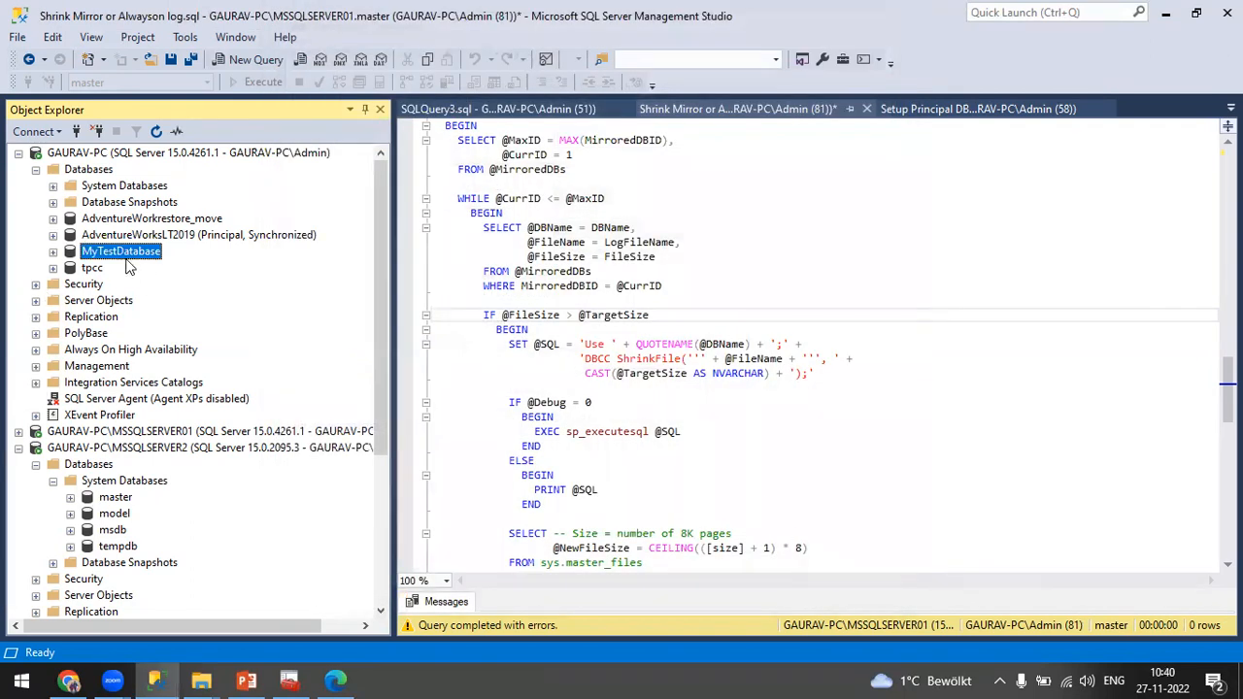
# Check the file sizes of MyTestDatabase in its database properties, then close them without changes.
pyautogui.rightClick(129, 268)
pyautogui.click(177, 533)
pyautogui.click(338, 95)
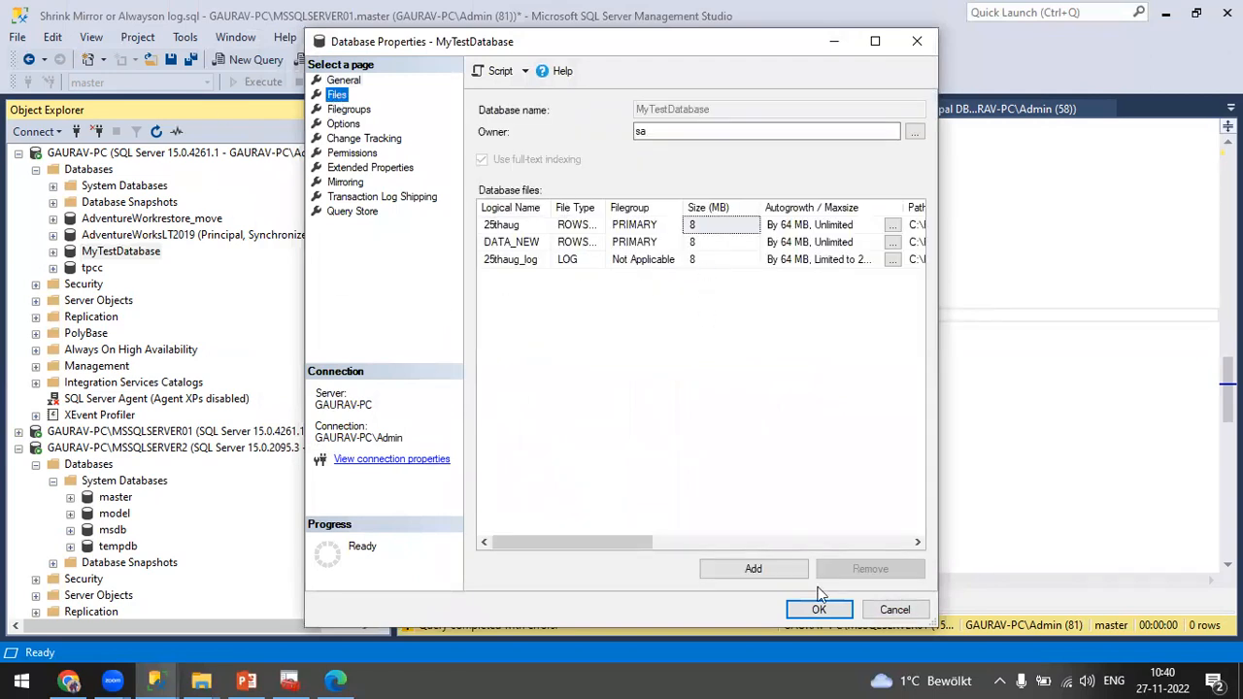
pyautogui.click(895, 609)
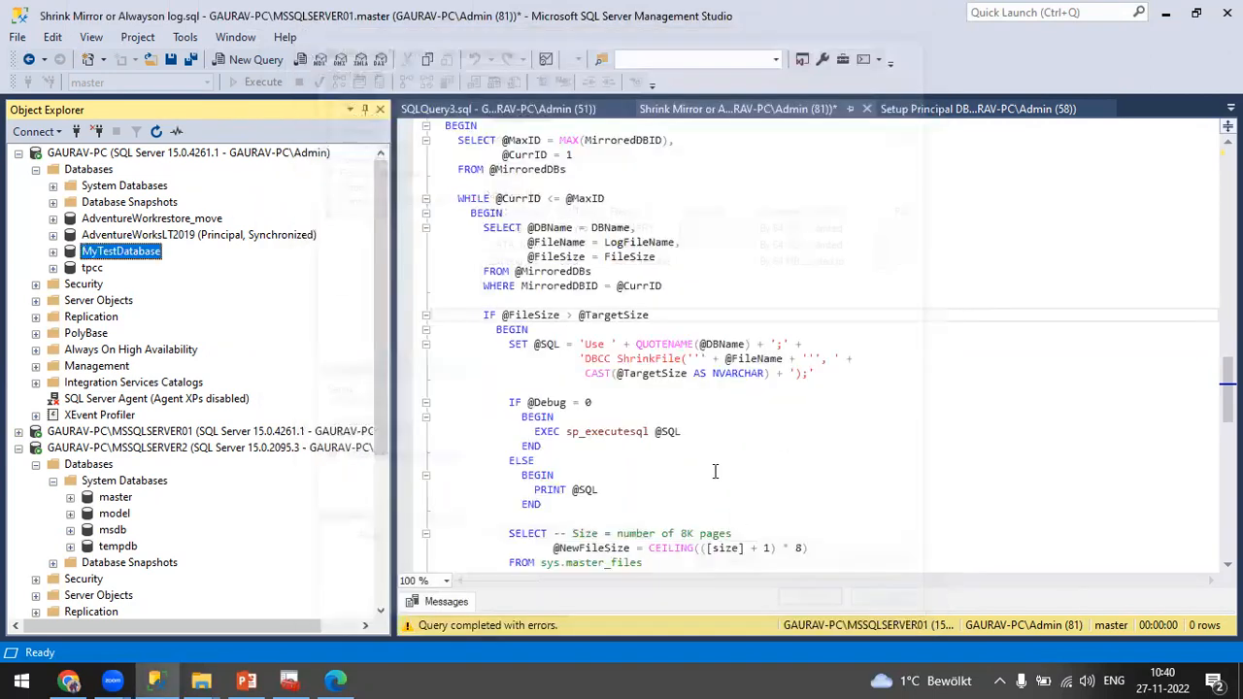
# Start another file shrink on MyTestDatabase and target its log file, 25thaug_log.
pyautogui.rightClick(136, 256)
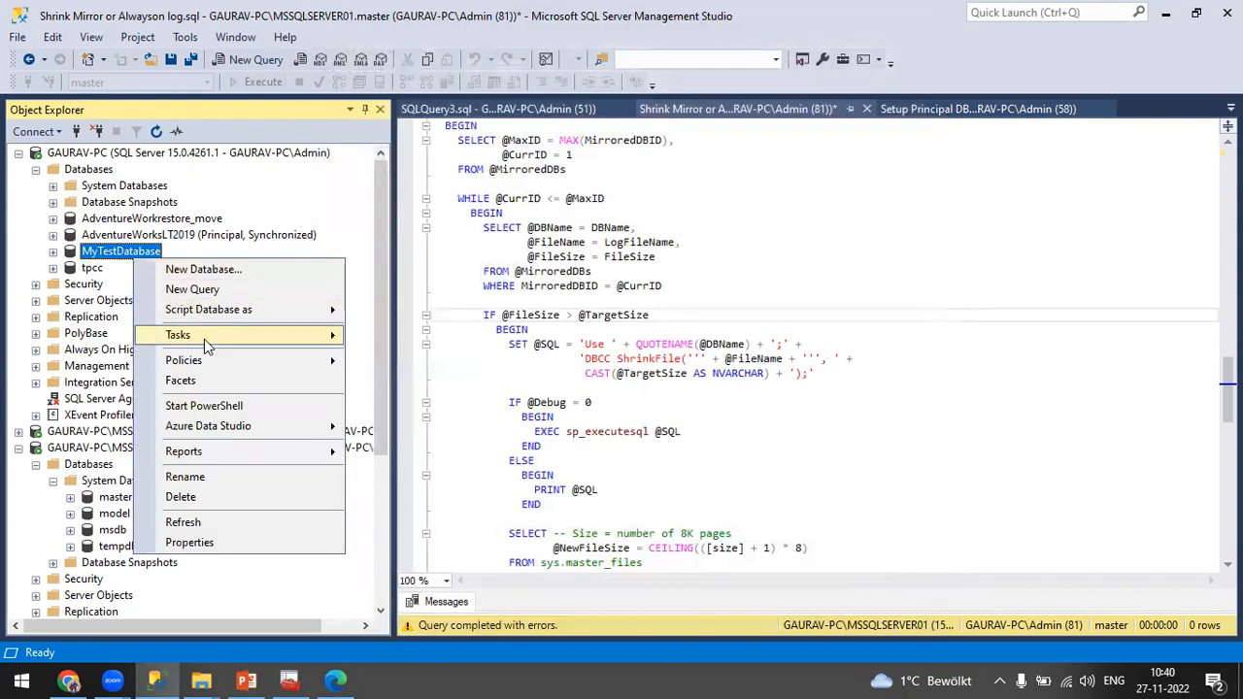
pyautogui.moveTo(204, 339)
pyautogui.moveTo(456, 234)
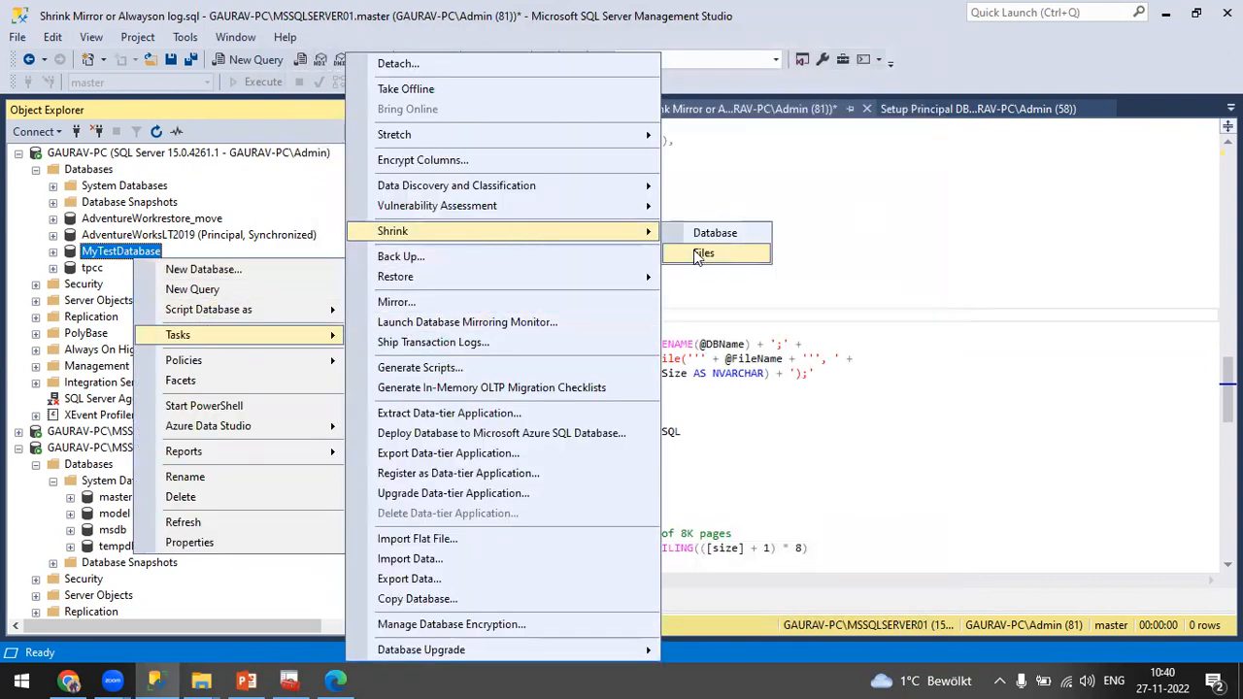
pyautogui.click(701, 255)
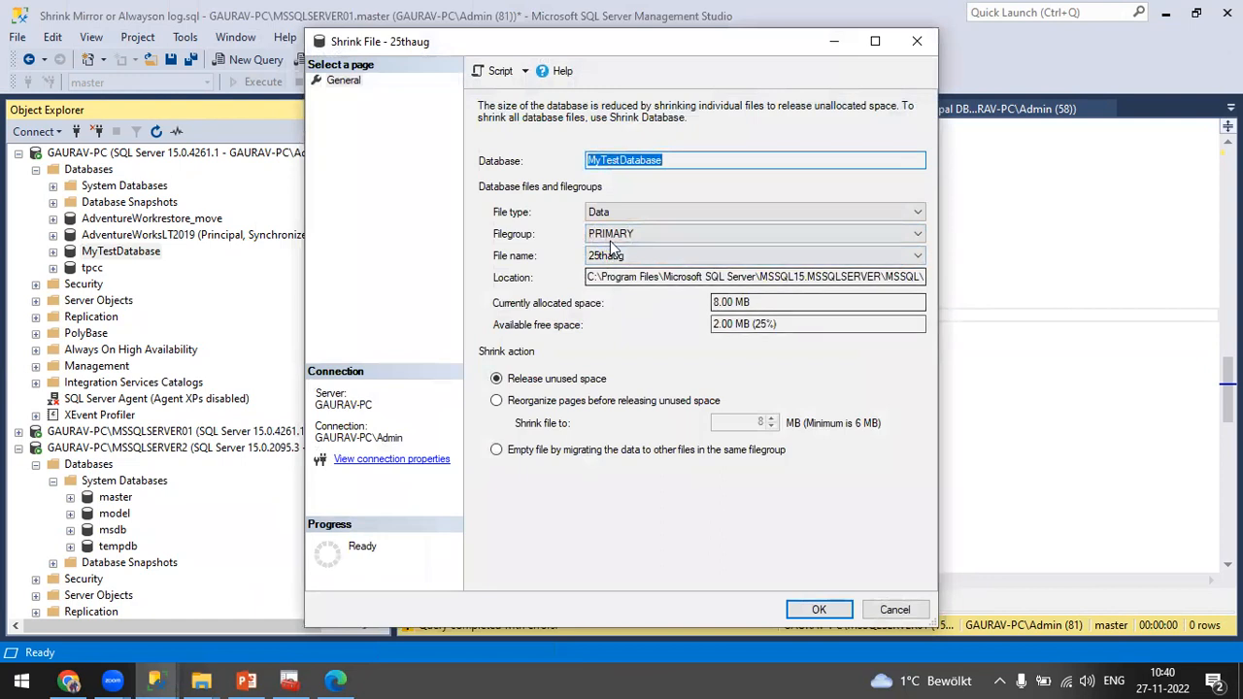
pyautogui.click(607, 212)
pyautogui.click(599, 243)
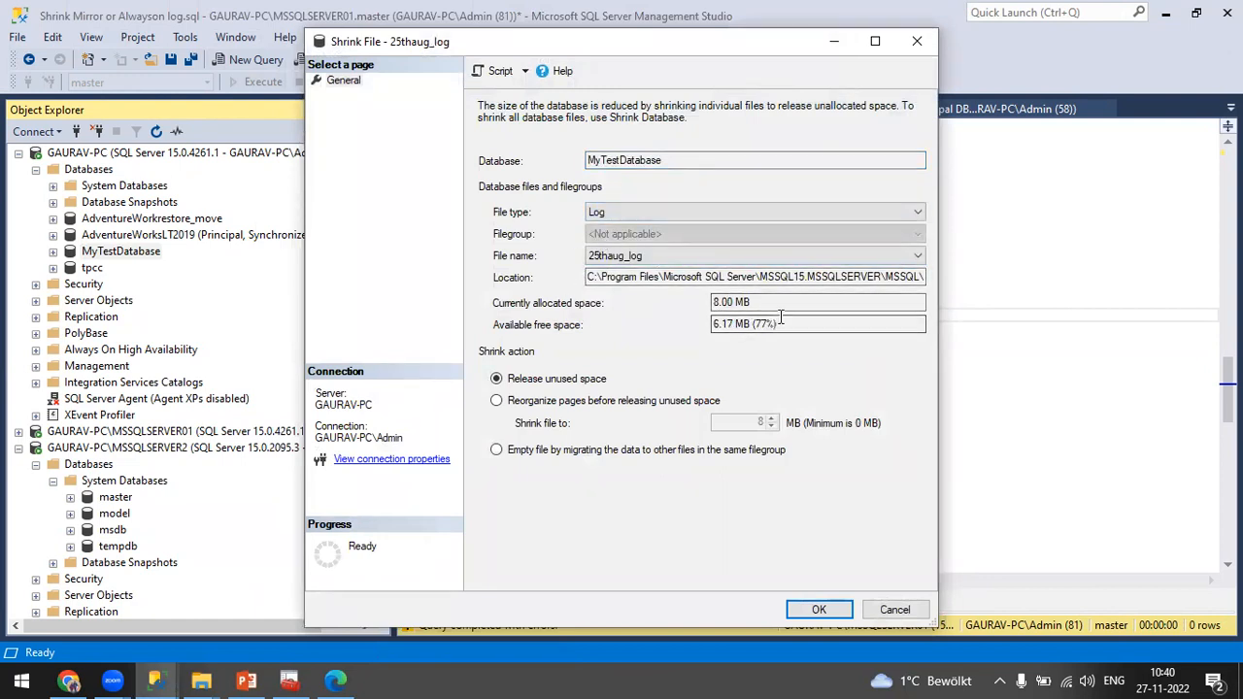
pyautogui.moveTo(606, 46); pyautogui.dragTo(650, 28)
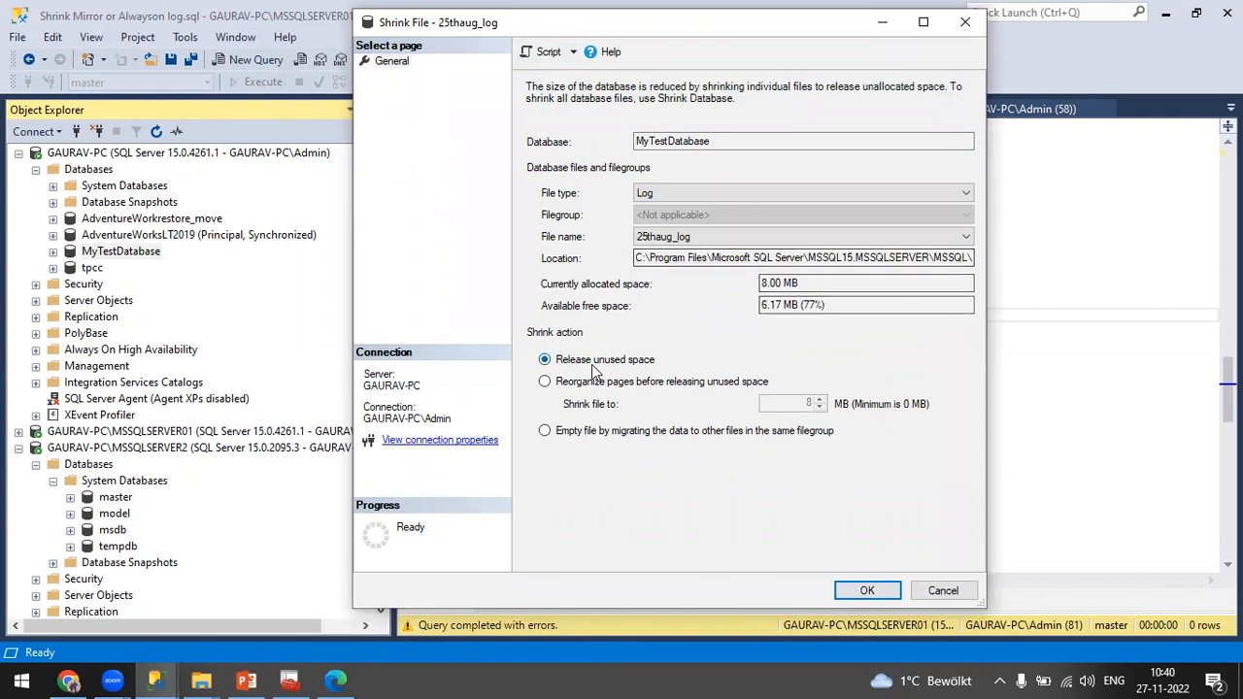
pyautogui.click(545, 381)
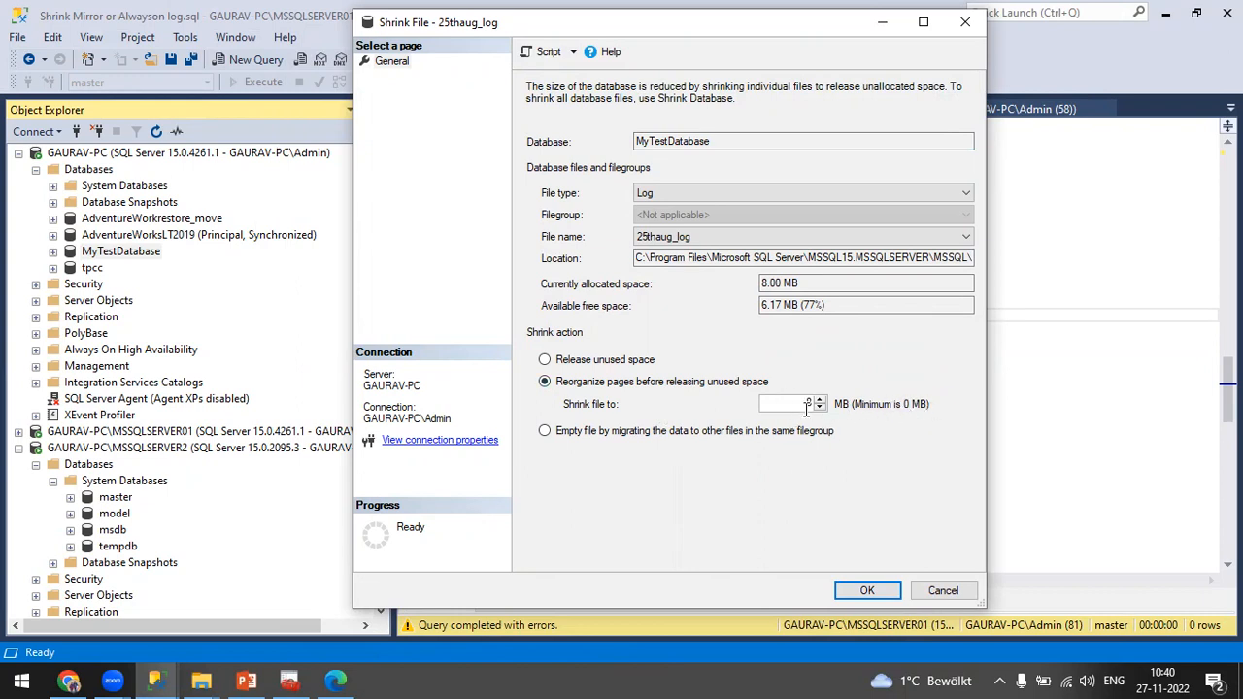
pyautogui.moveTo(800, 402); pyautogui.dragTo(817, 401)
pyautogui.click(545, 358)
# Script the 25thaug_log shrink with released unused space to a new query and view the generated DBCC SHRINKFILE statement.
pyautogui.click(542, 54)
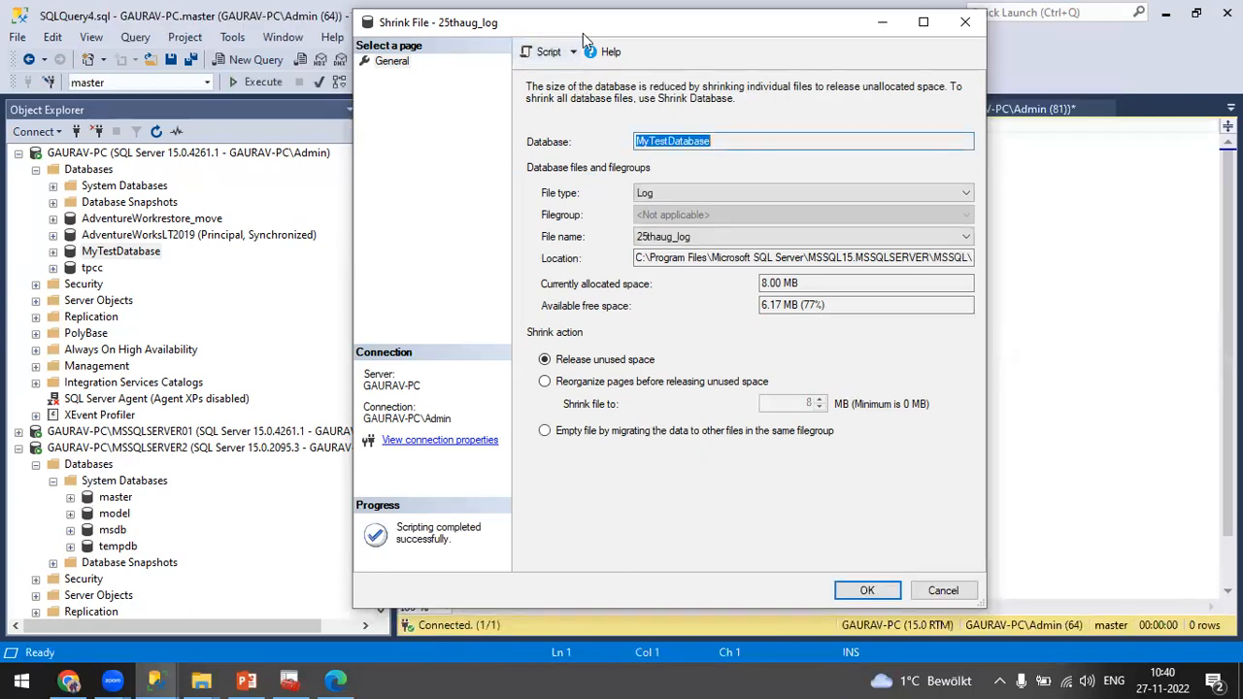
pyautogui.moveTo(583, 33); pyautogui.dragTo(703, 274)
pyautogui.moveTo(656, 158); pyautogui.dragTo(644, 156)
pyautogui.click(709, 167)
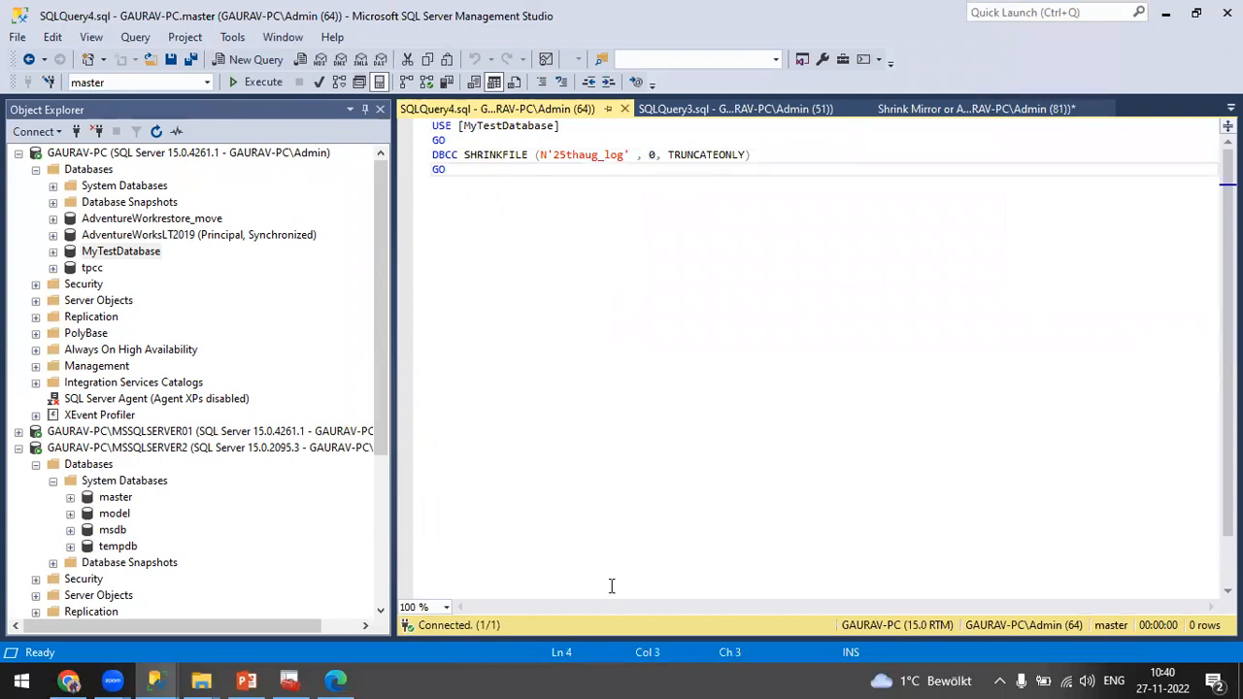
# Shrink 25thaug_log to 8 MB, reorganizing pages before releasing unused space.
pyautogui.moveTo(153, 680)
pyautogui.click(259, 596)
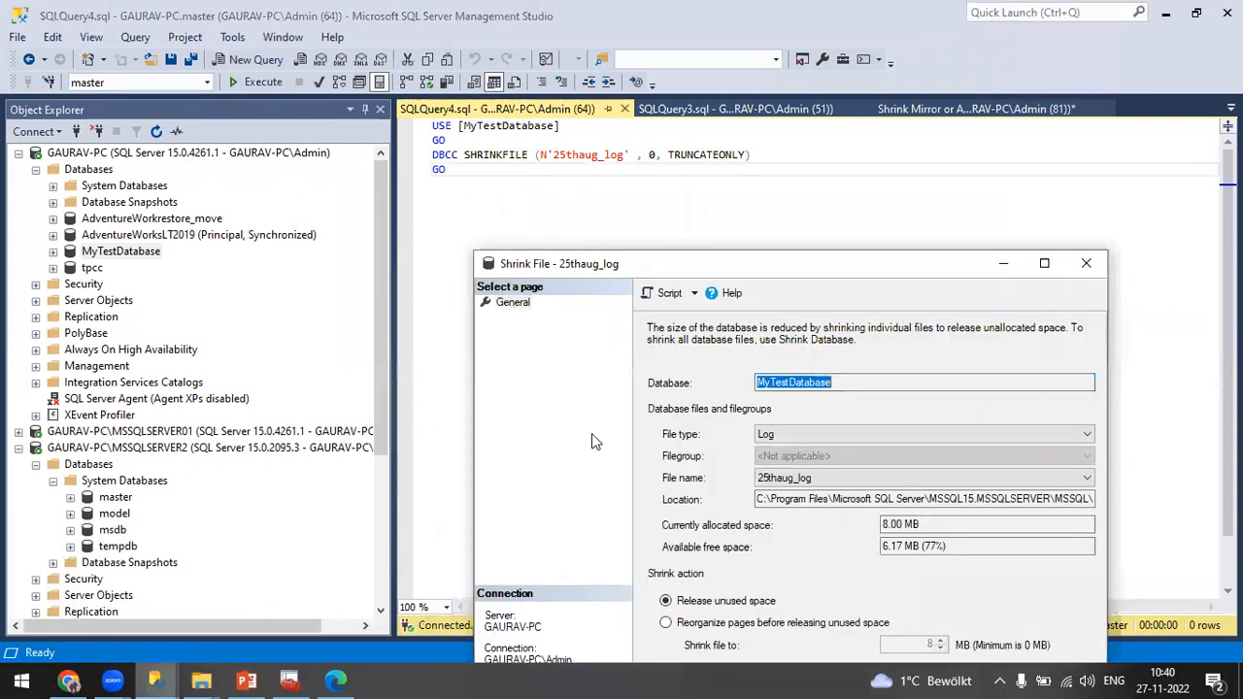
pyautogui.moveTo(682, 263); pyautogui.dragTo(662, 147)
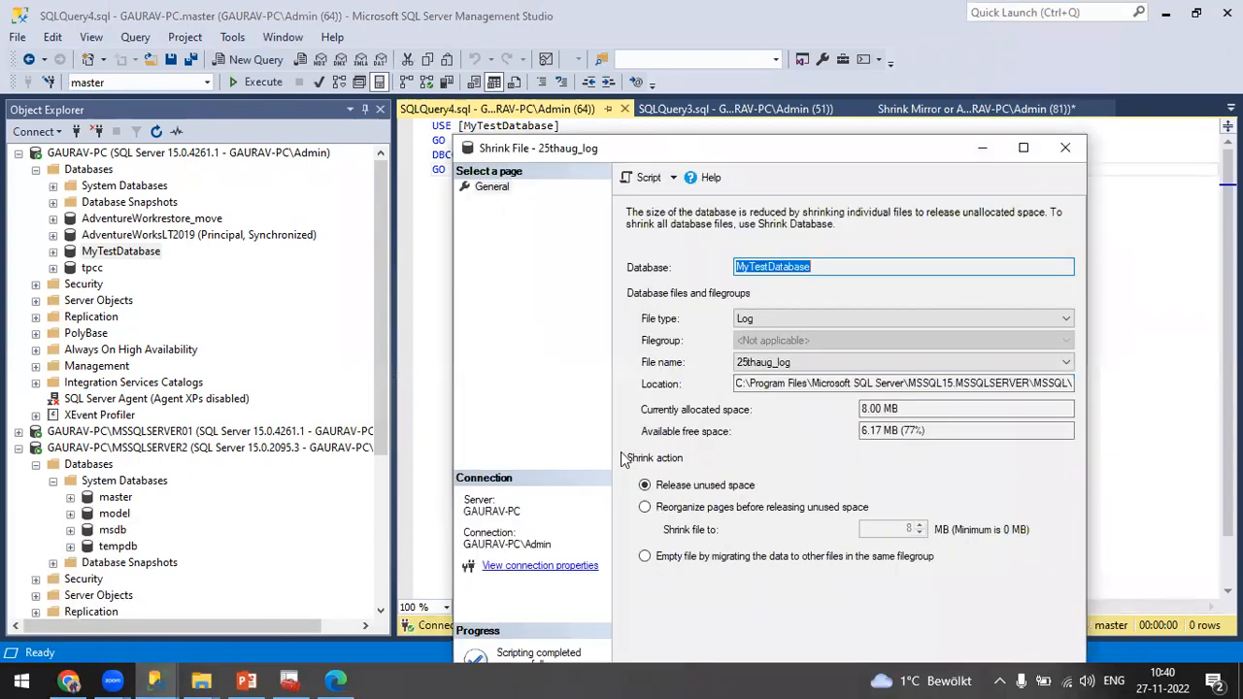
pyautogui.click(645, 507)
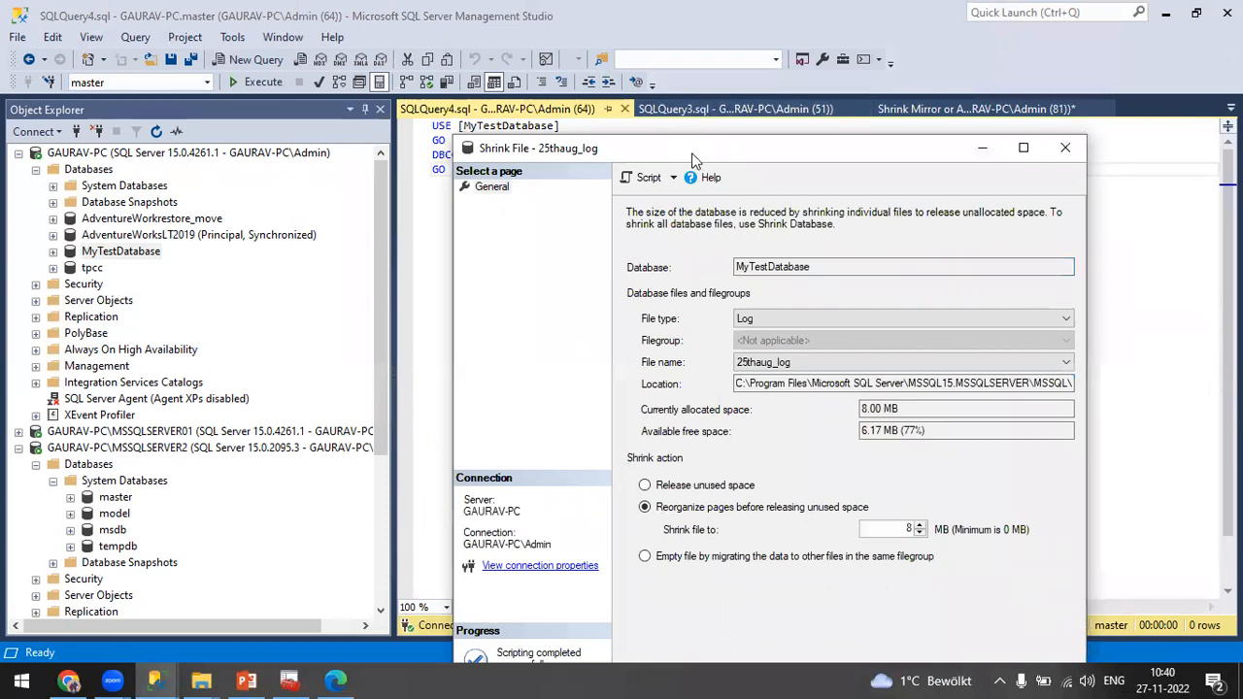
pyautogui.doubleClick(693, 154)
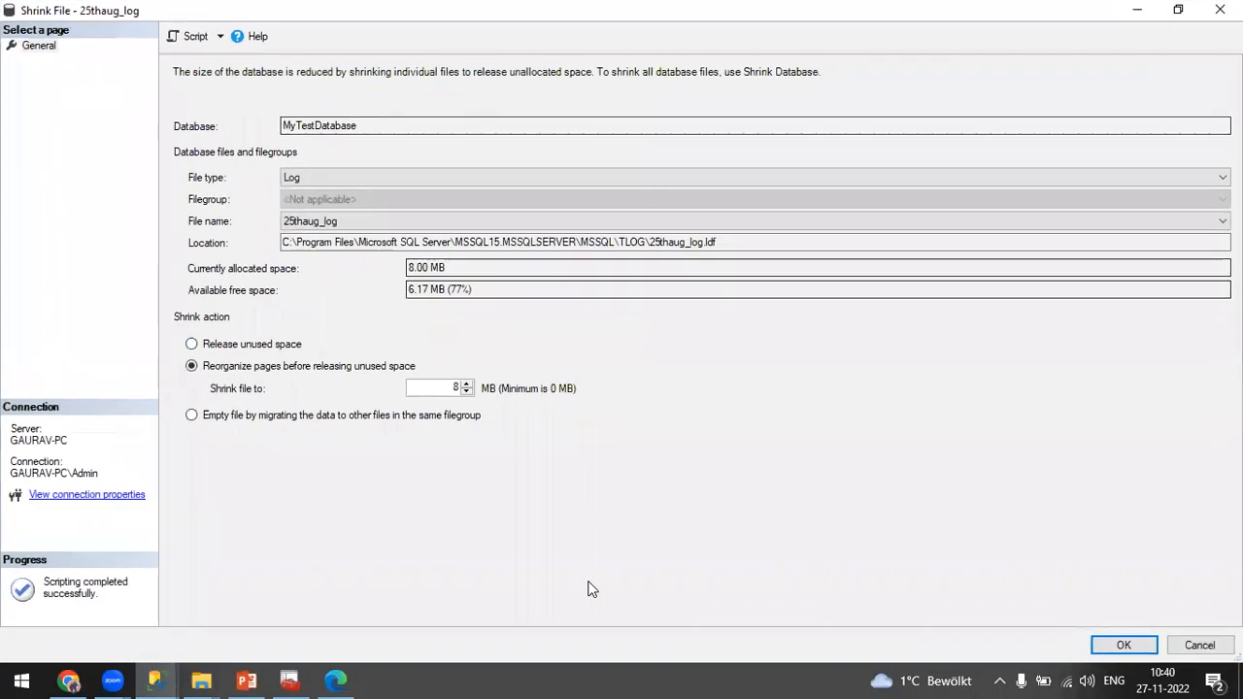
pyautogui.click(1124, 645)
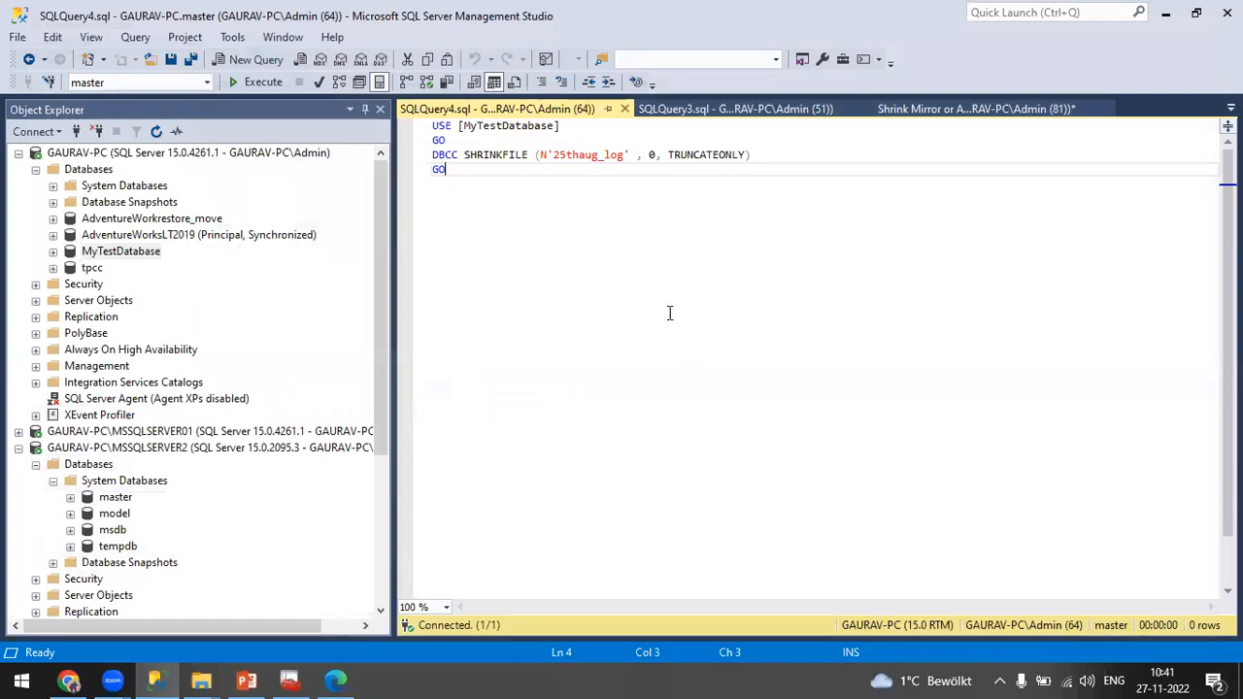
pyautogui.click(684, 109)
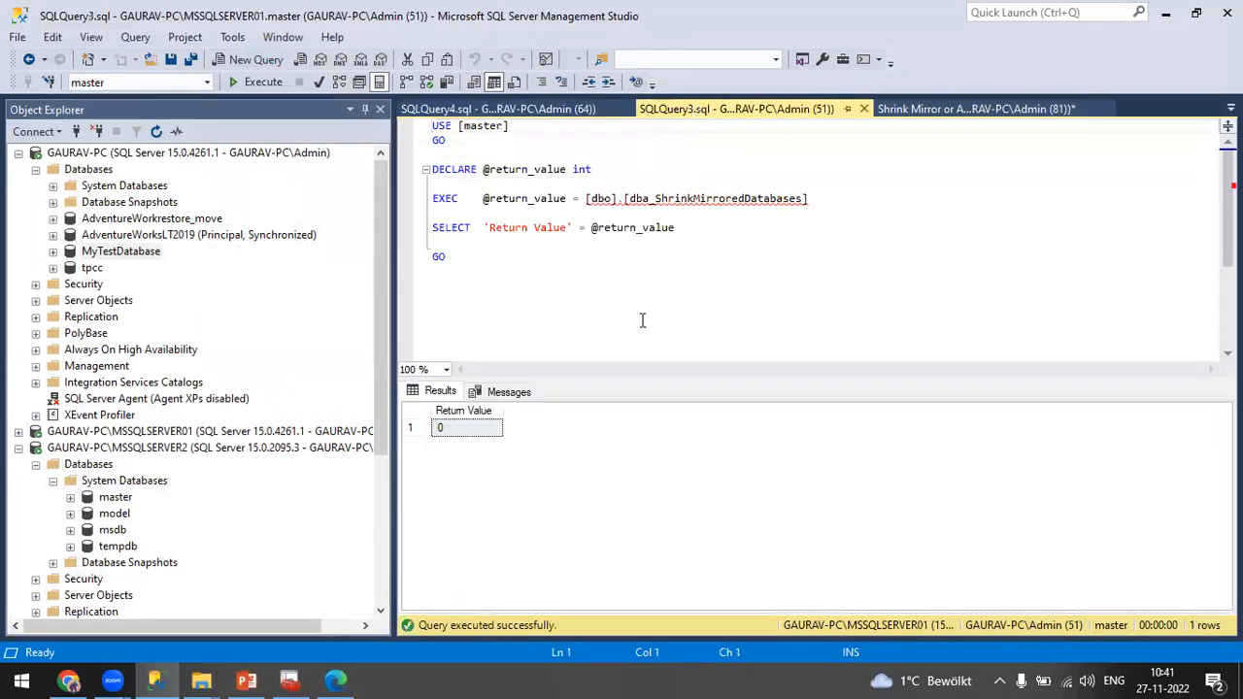
pyautogui.click(567, 106)
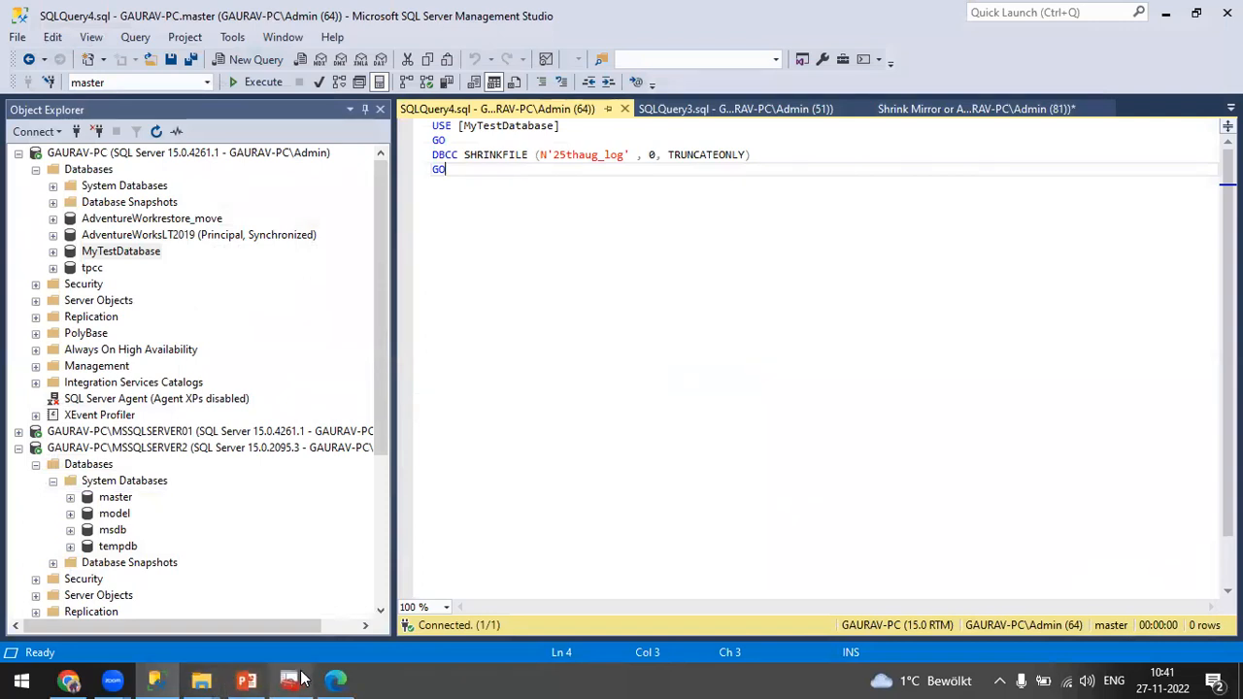
pyautogui.click(201, 680)
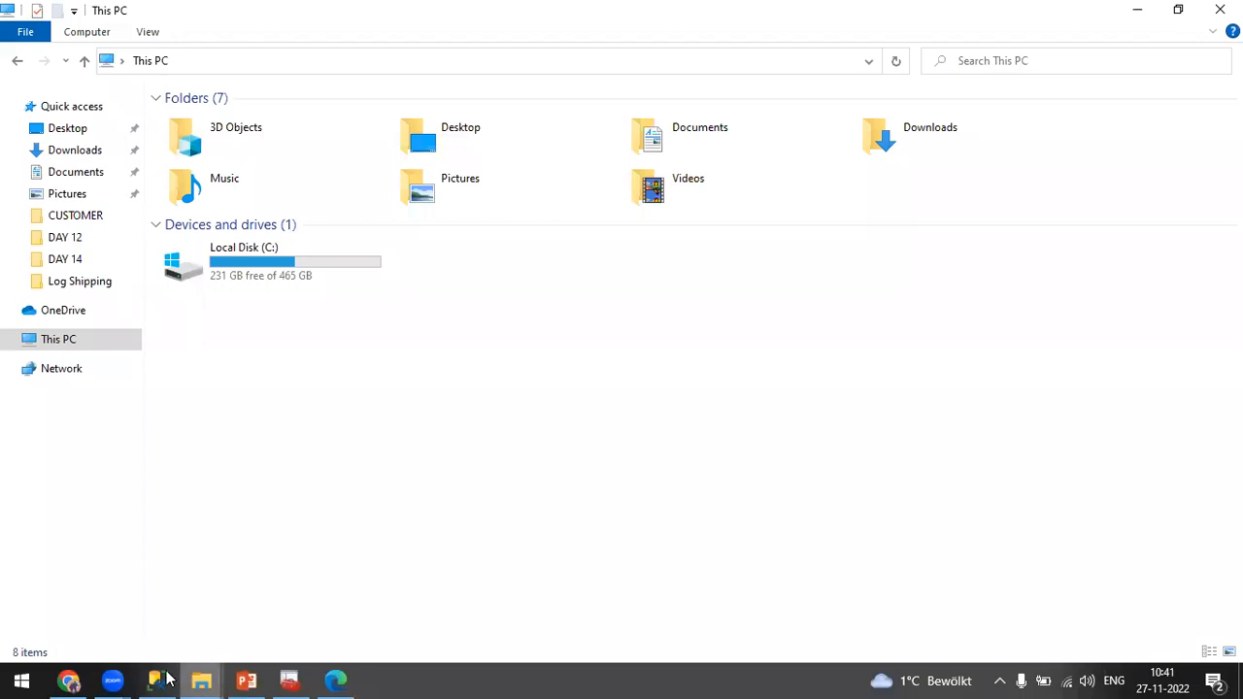
pyautogui.click(159, 680)
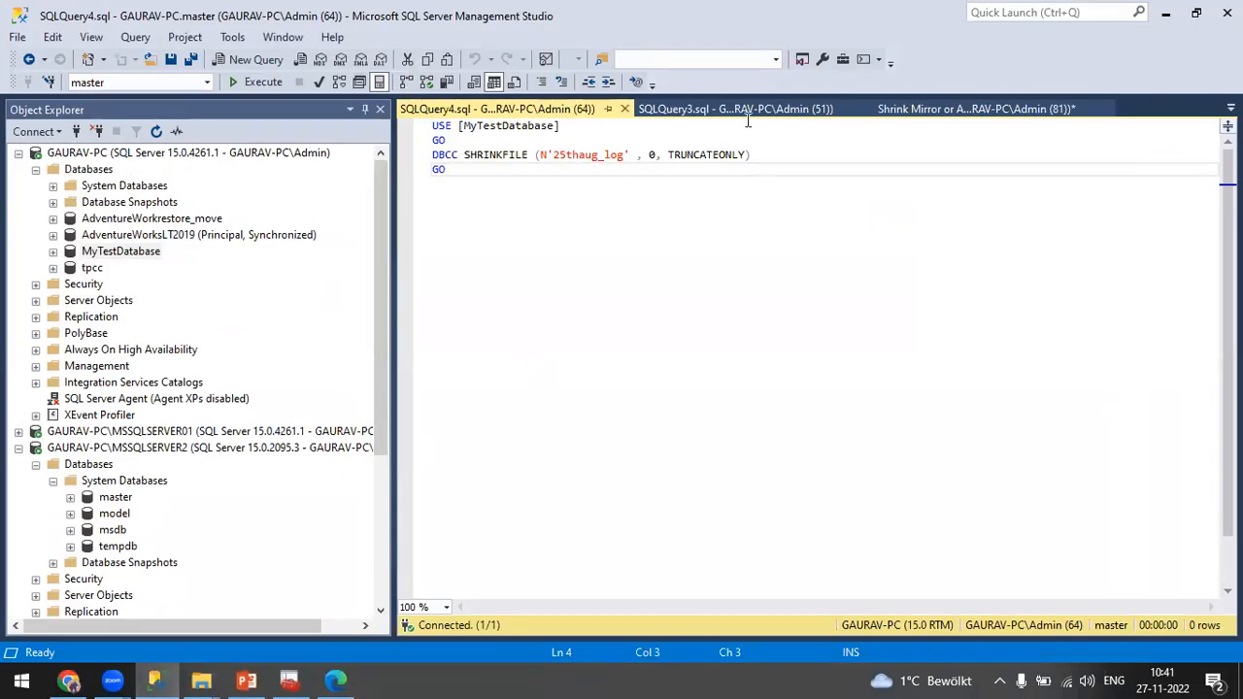
pyautogui.click(740, 109)
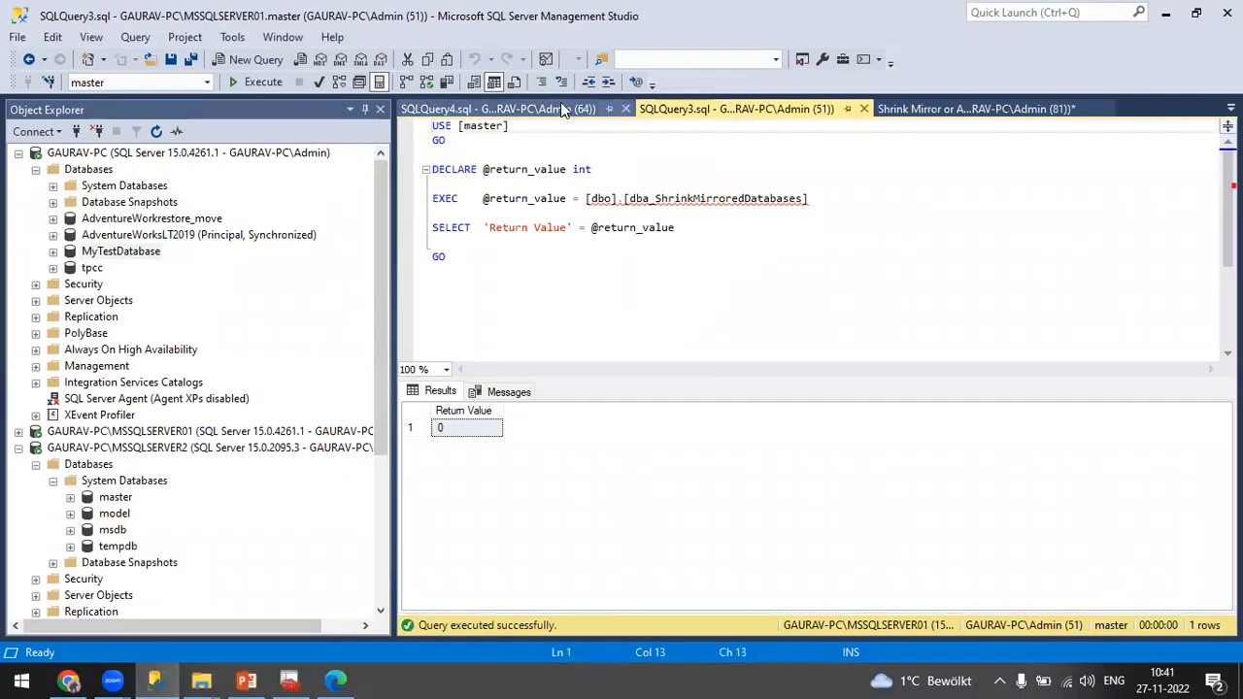
pyautogui.click(561, 107)
pyautogui.click(739, 108)
pyautogui.click(587, 109)
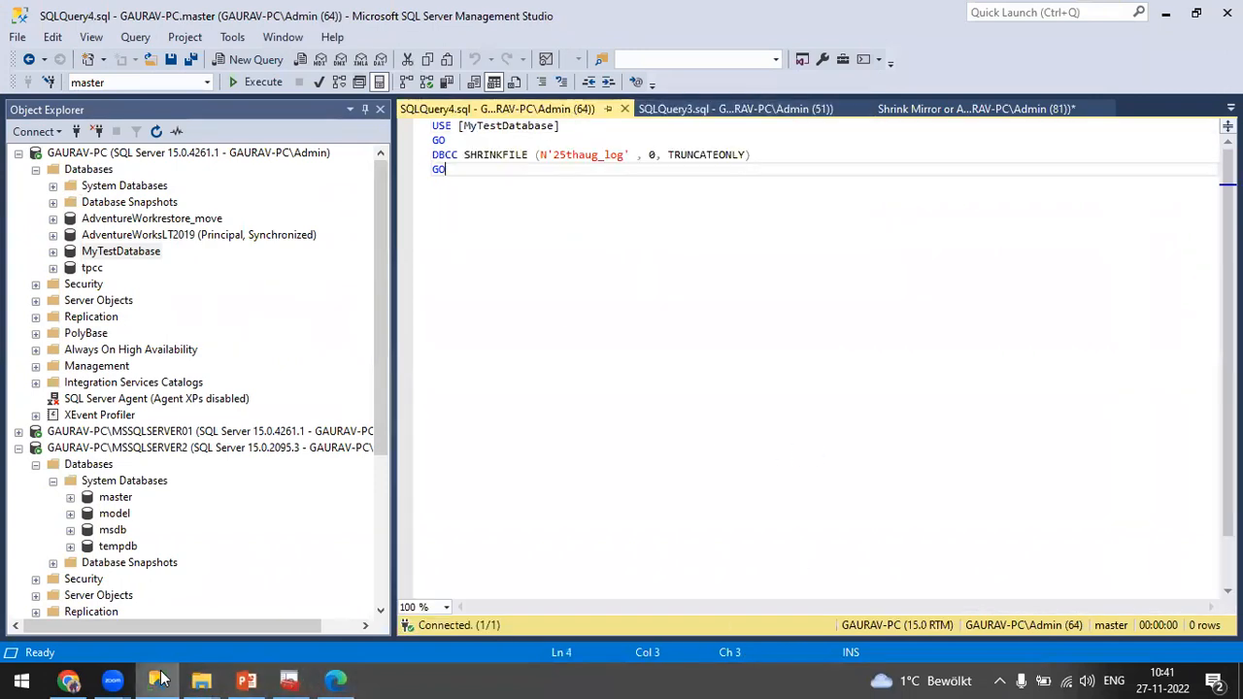
# Shrink MyTestDatabase's data file 25thaug to 8 MB, reorganizing pages before releasing unused space.
pyautogui.rightClick(147, 256)
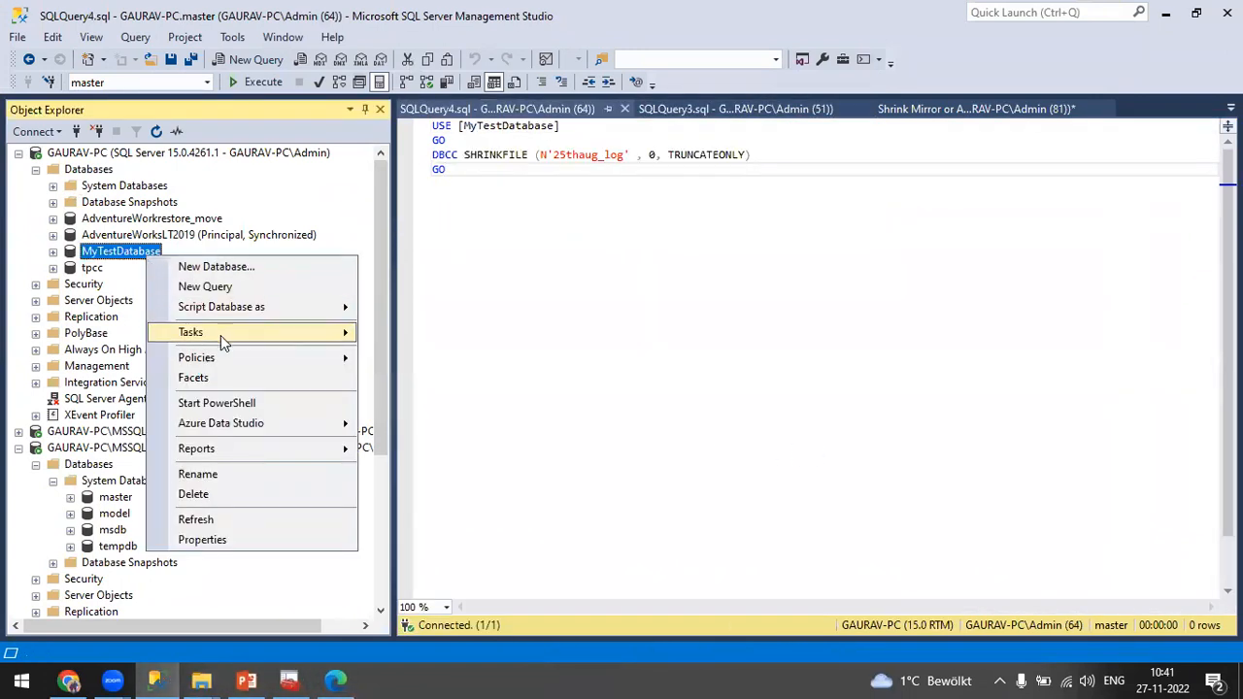
pyautogui.moveTo(220, 335)
pyautogui.moveTo(473, 233)
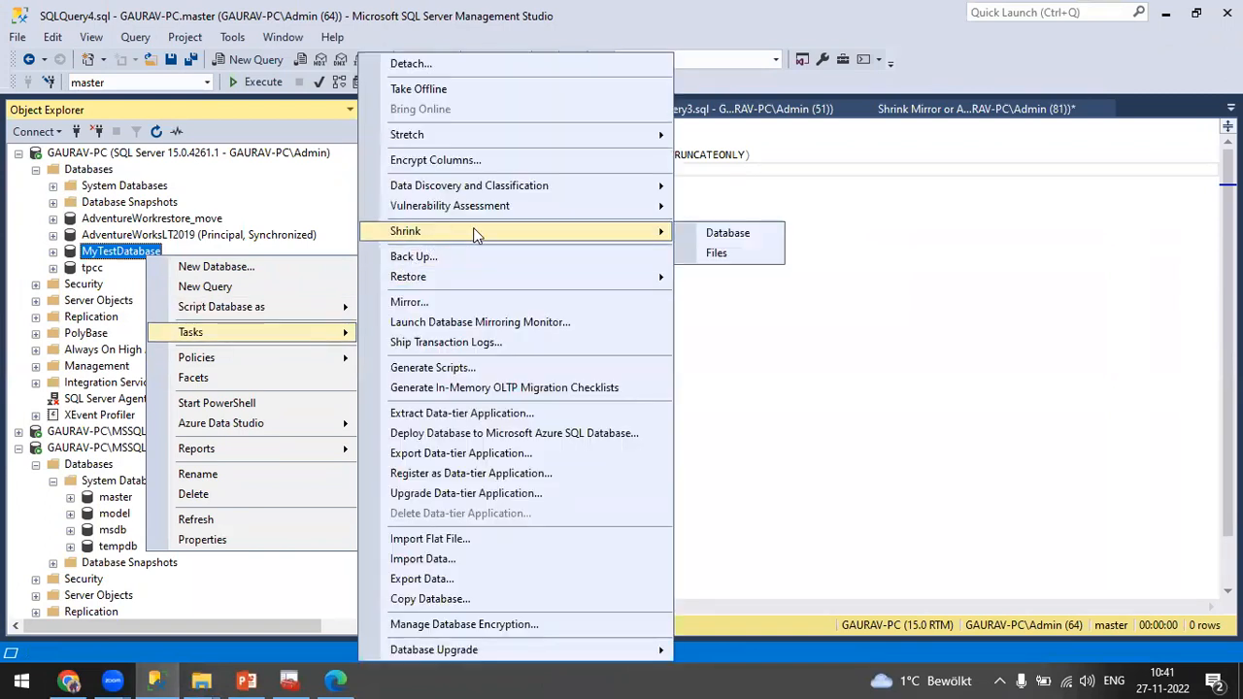
pyautogui.click(756, 262)
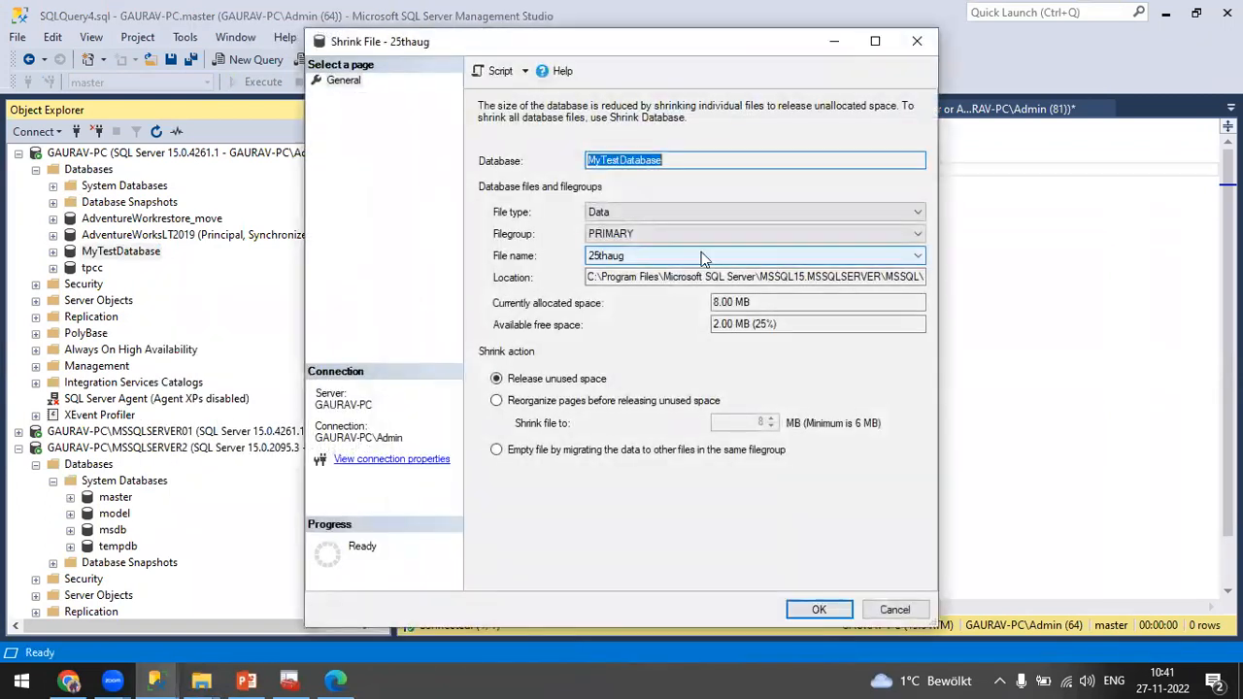
pyautogui.click(496, 401)
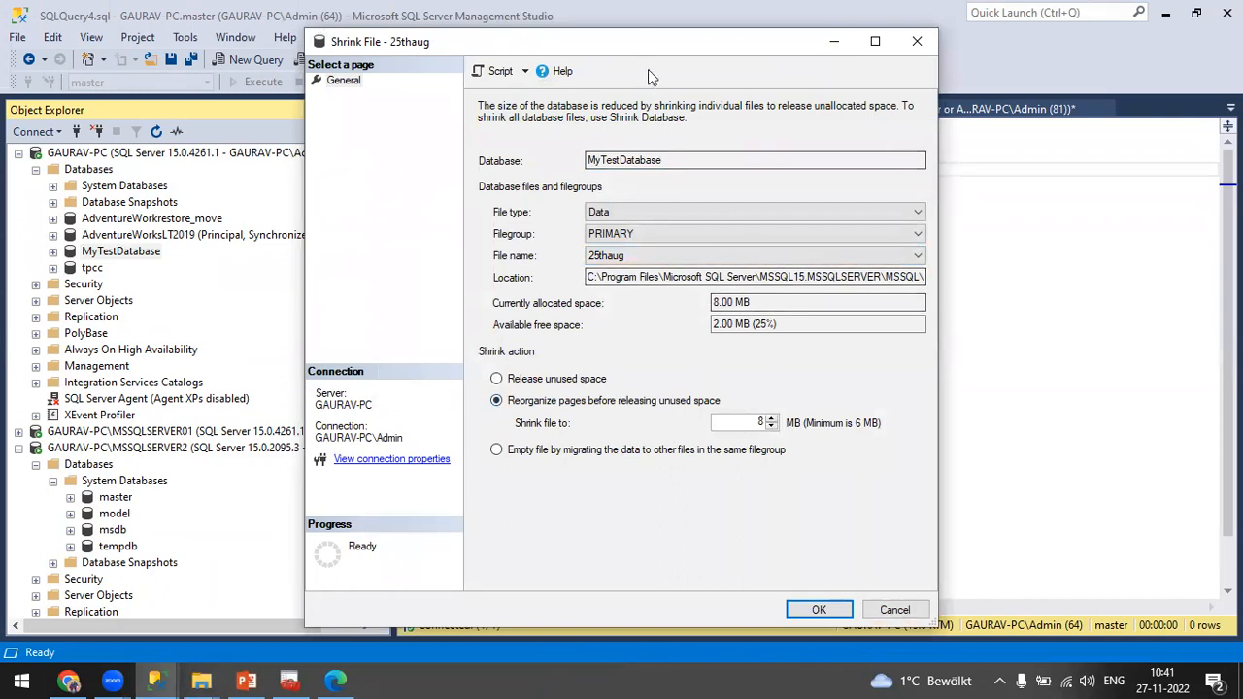
pyautogui.moveTo(632, 47); pyautogui.dragTo(584, 20)
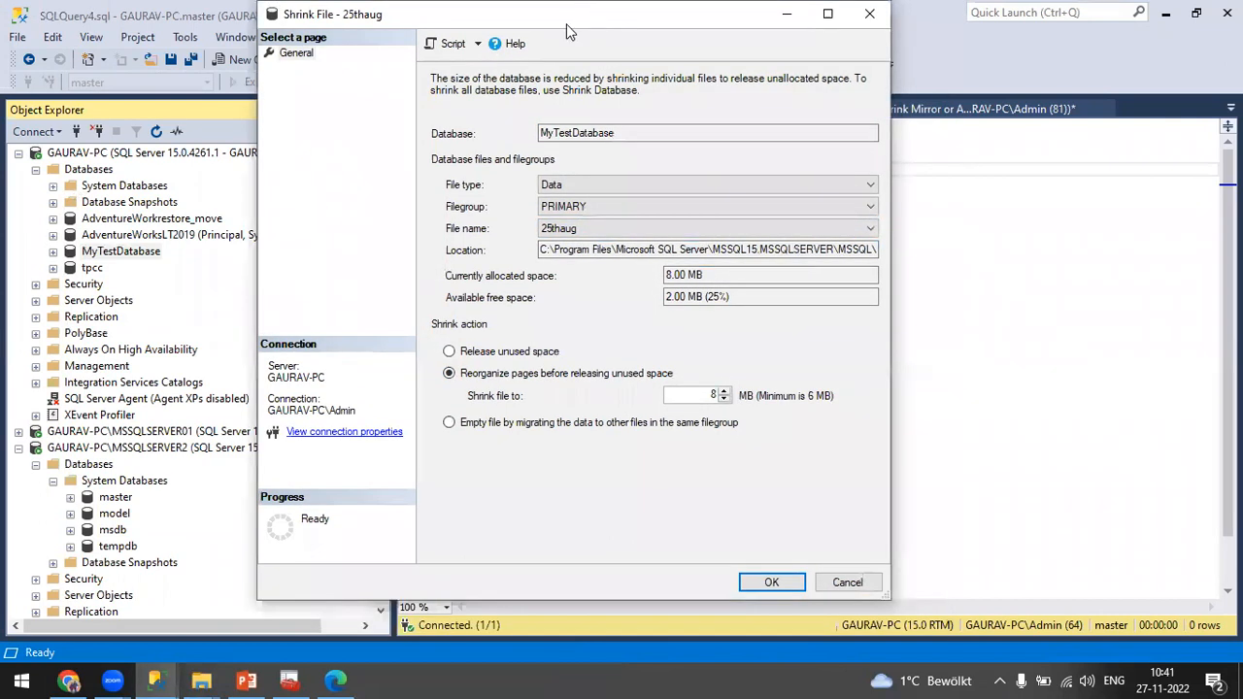
pyautogui.click(773, 584)
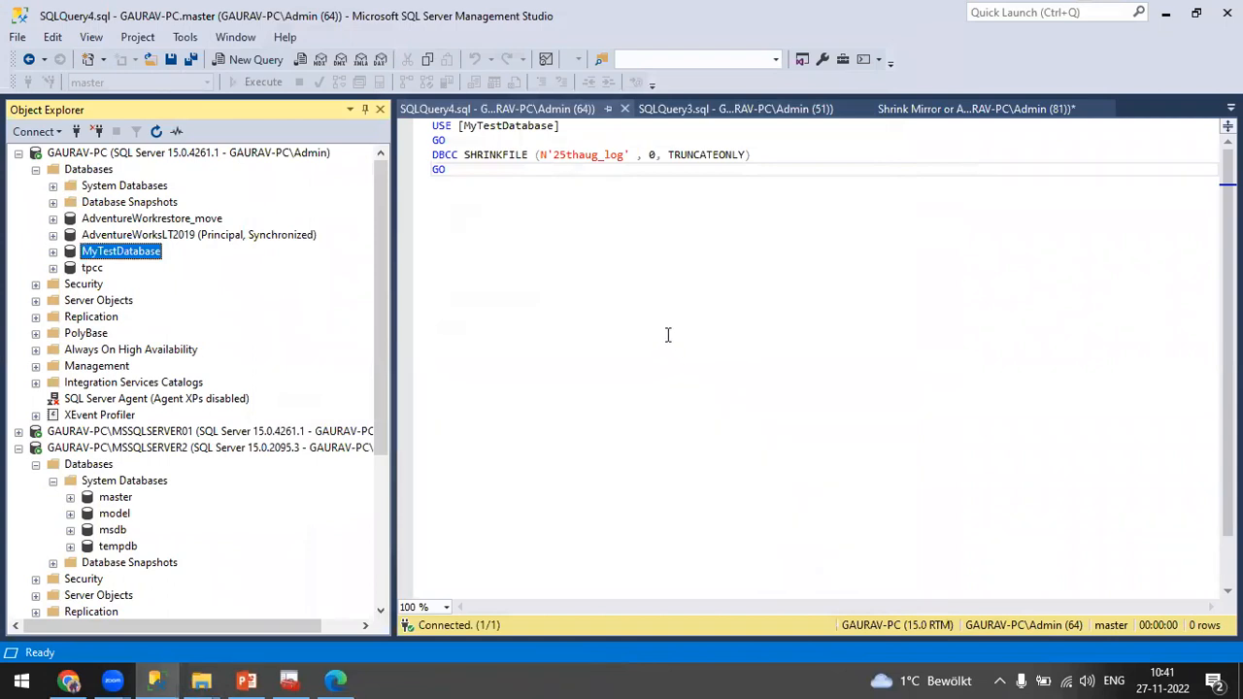
# Close all open query documents without saving their changes.
pyautogui.click(704, 111)
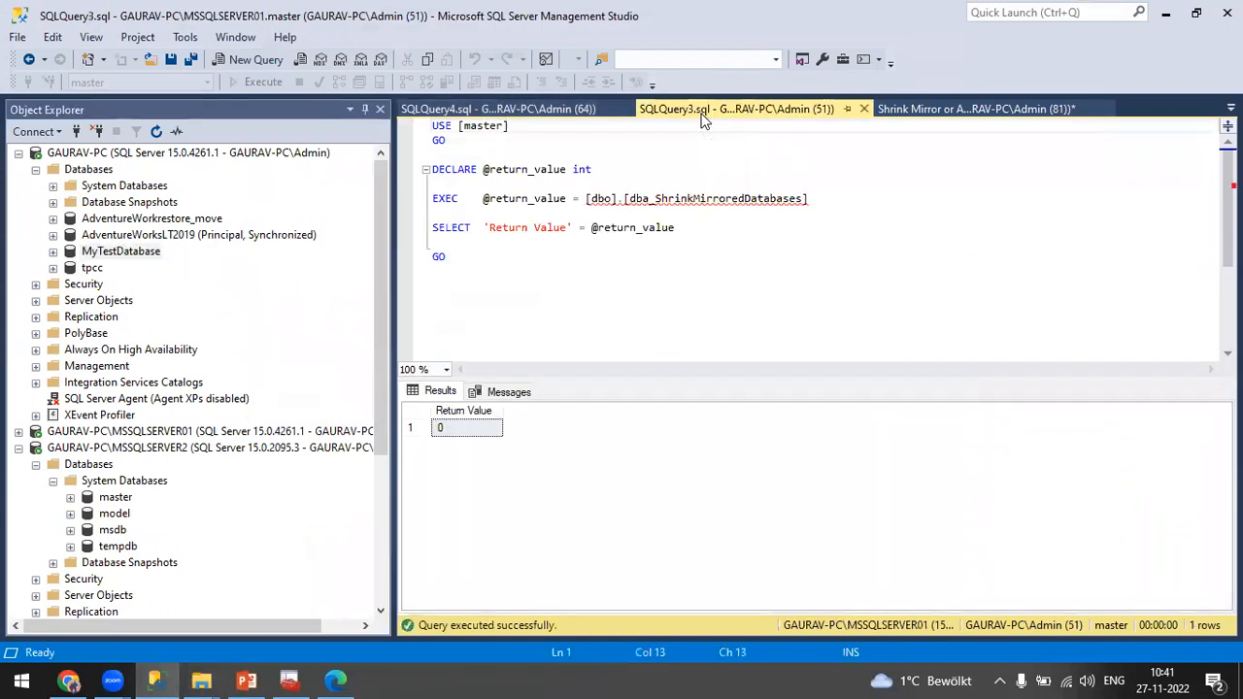
pyautogui.click(529, 111)
pyautogui.click(624, 109)
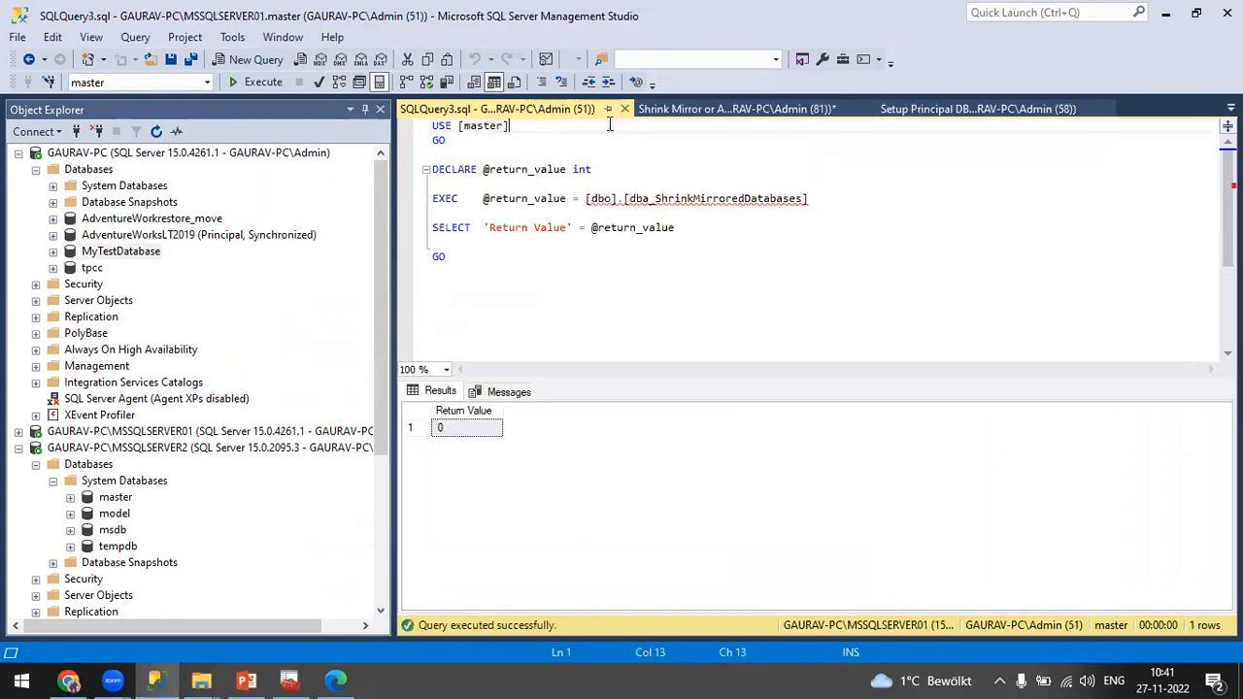
pyautogui.click(976, 109)
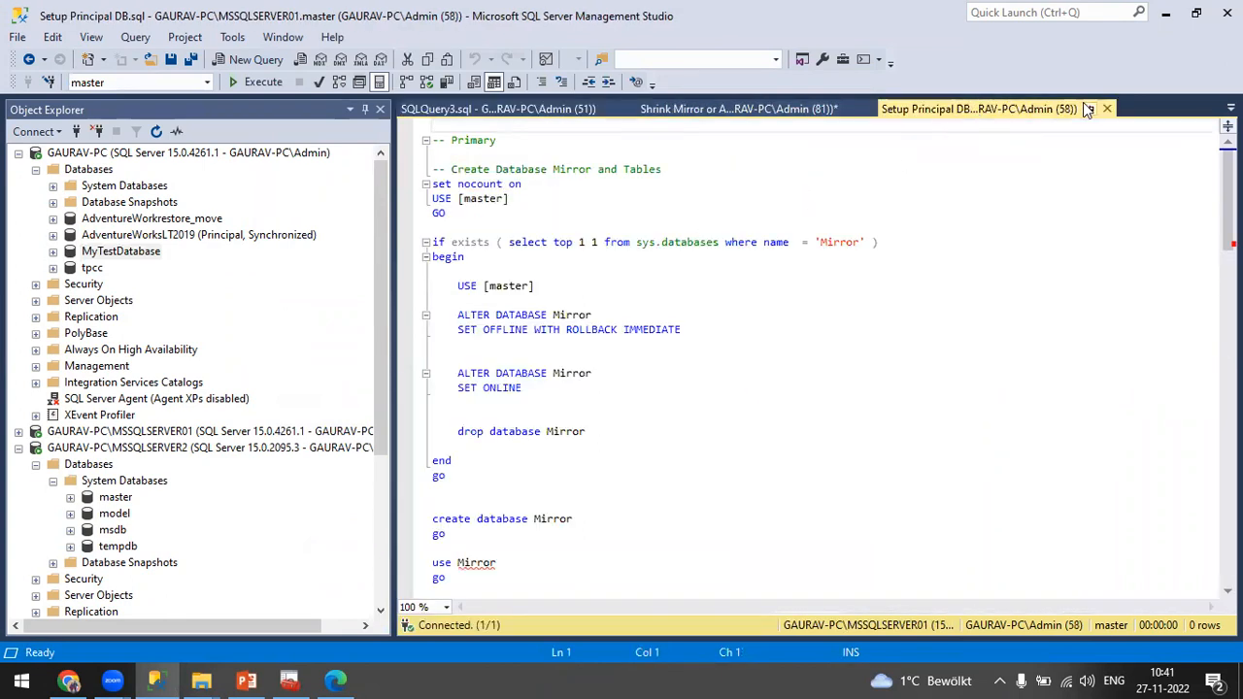
pyautogui.click(1108, 109)
pyautogui.click(1110, 109)
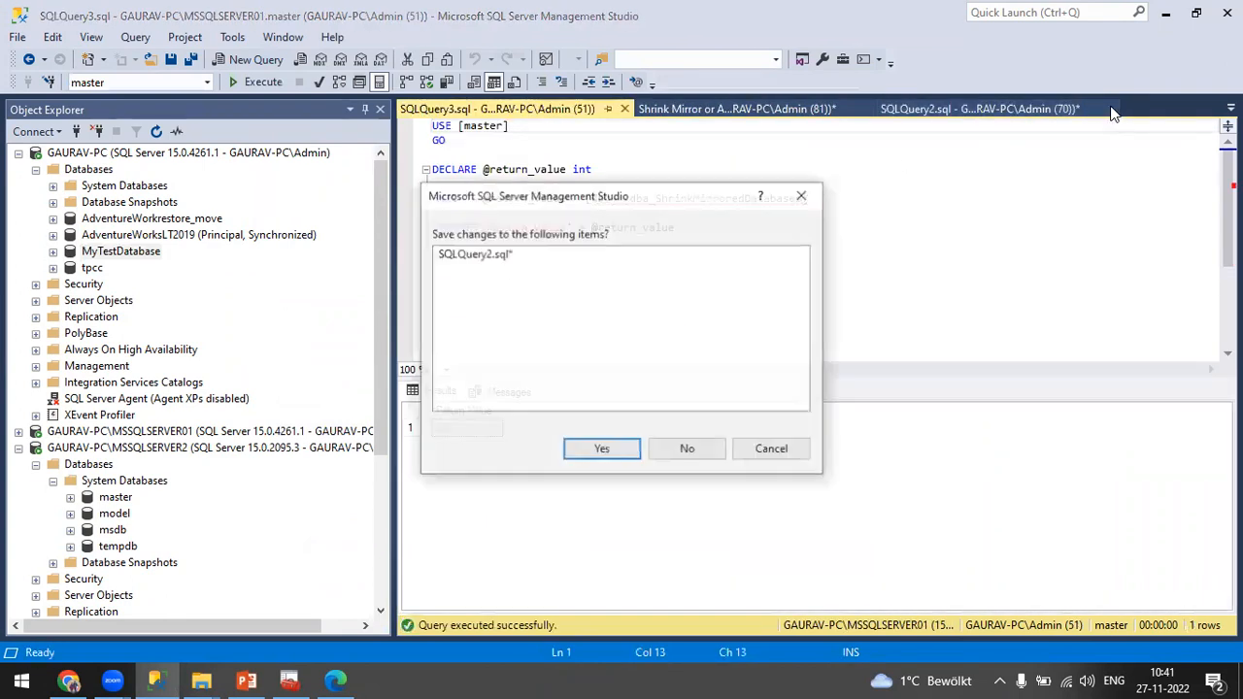
pyautogui.click(719, 450)
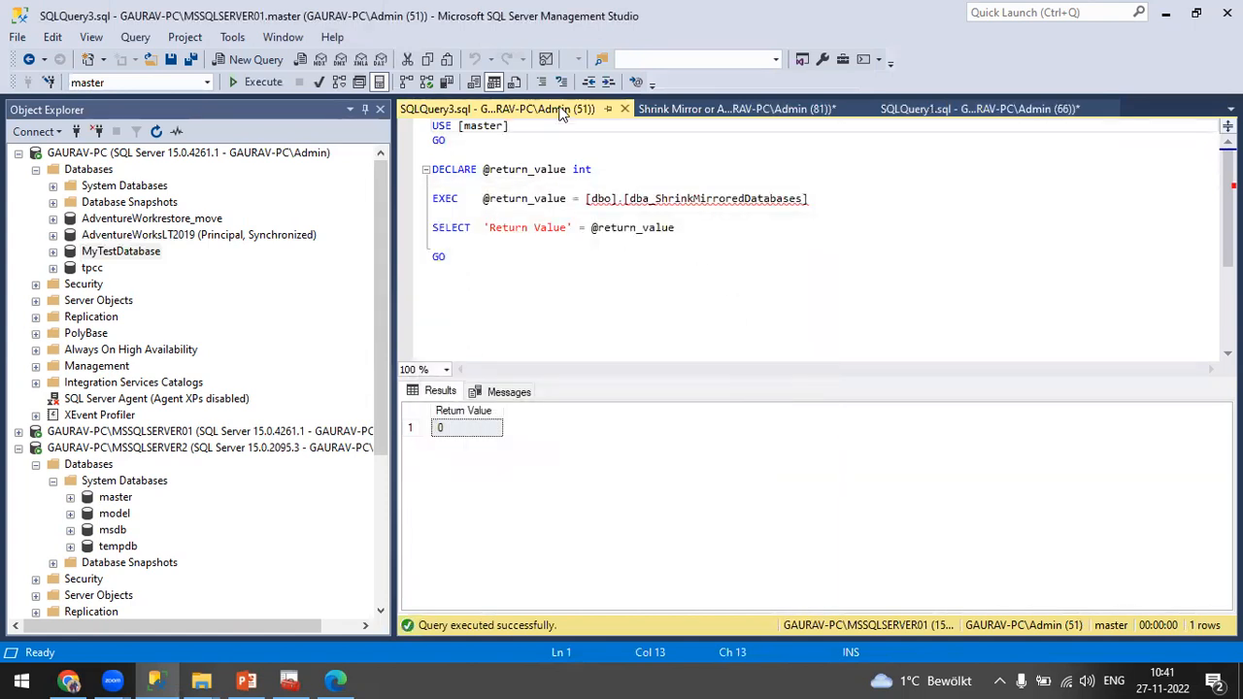
pyautogui.rightClick(562, 110)
pyautogui.click(643, 160)
pyautogui.click(680, 448)
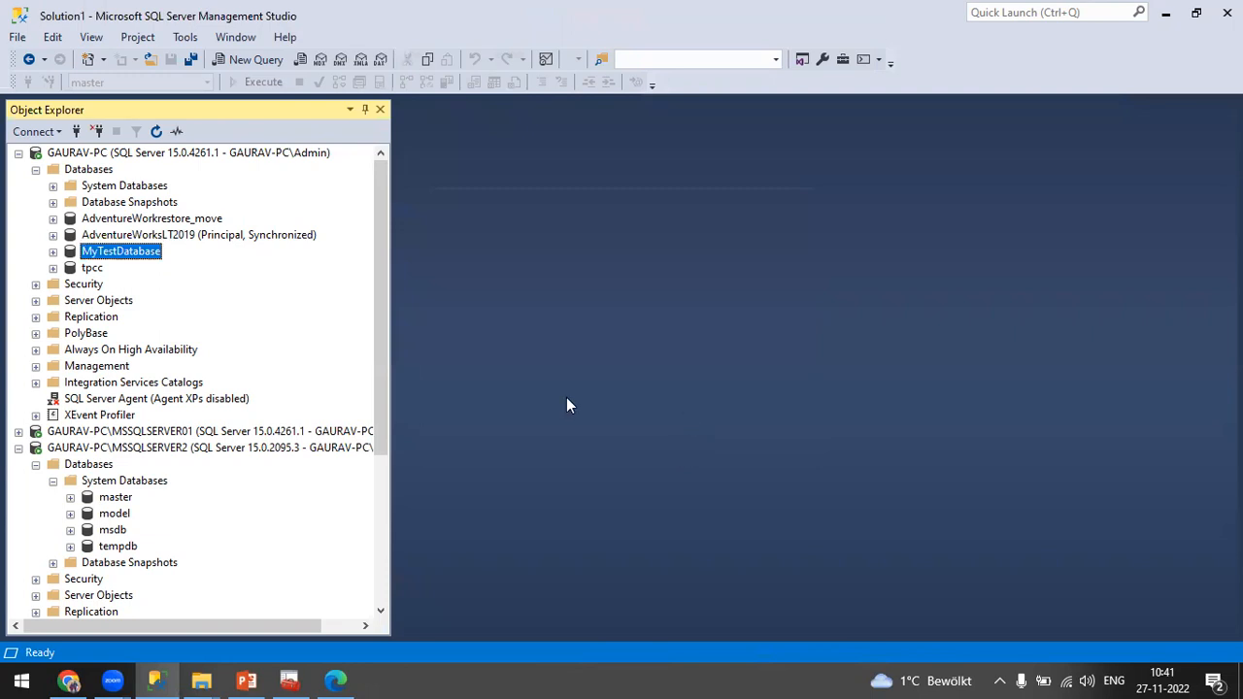
# Start a file shrink on MyTestDatabase's 25thaug data file and script it with page reorganization and a 6 MB target size.
pyautogui.rightClick(146, 255)
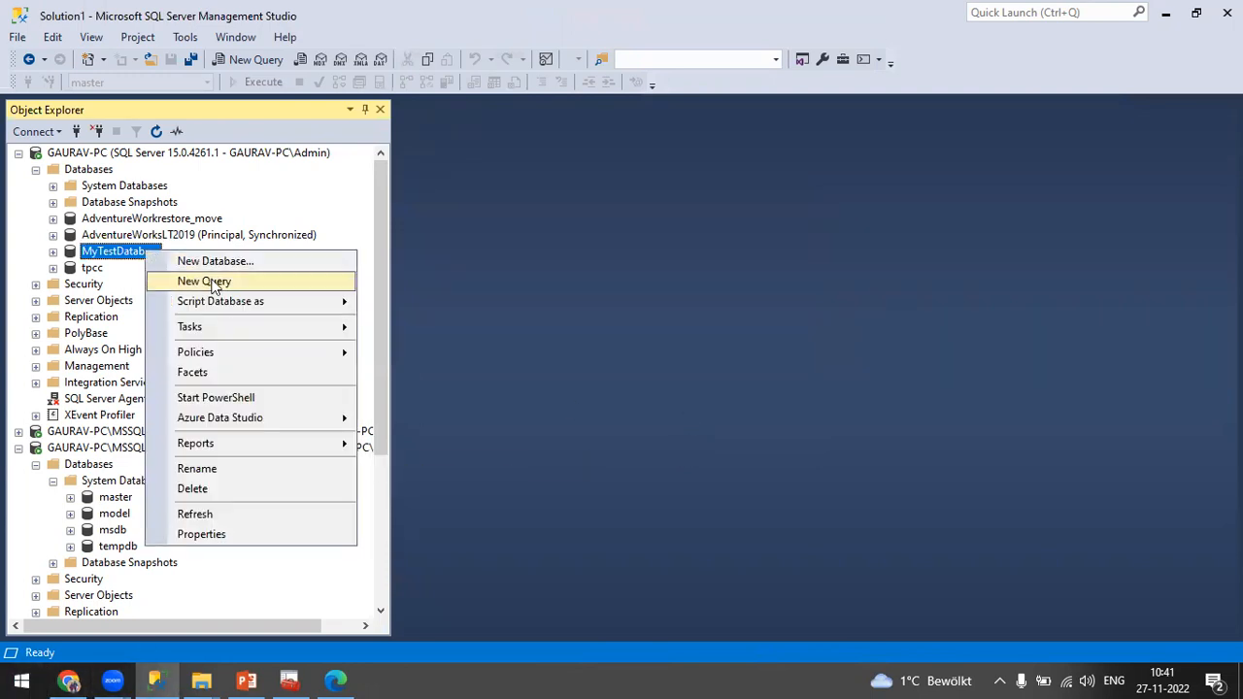
pyautogui.moveTo(218, 335)
pyautogui.moveTo(464, 238)
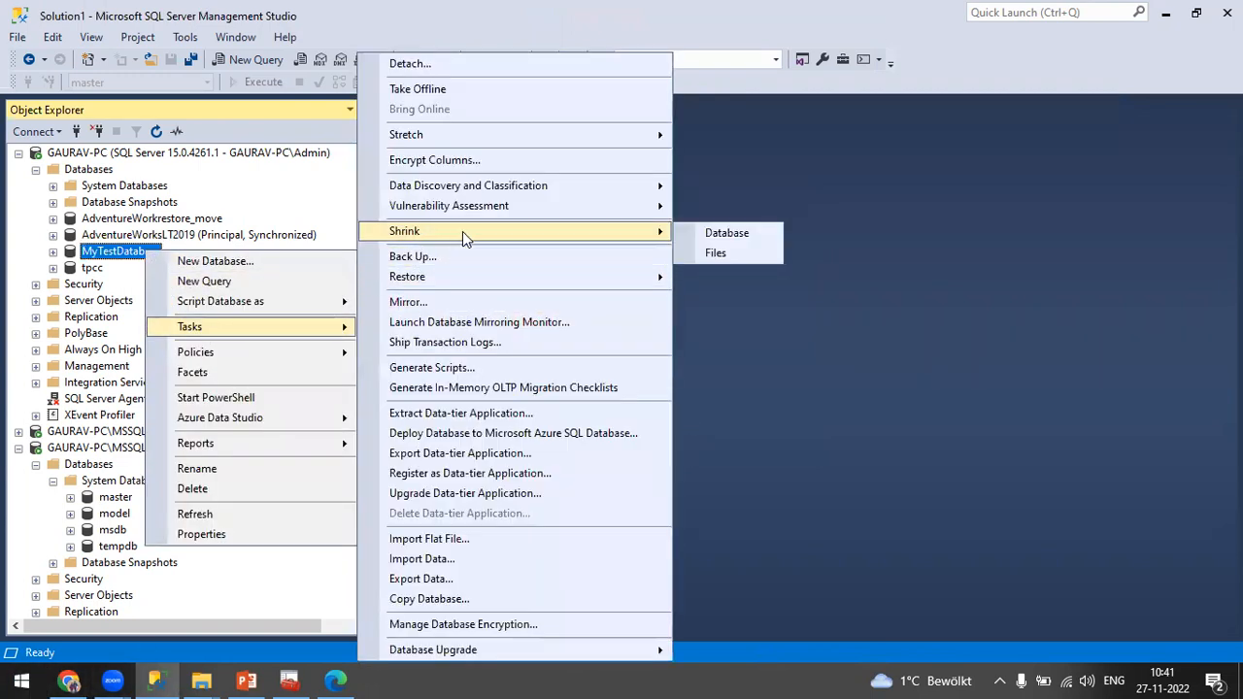
pyautogui.click(712, 253)
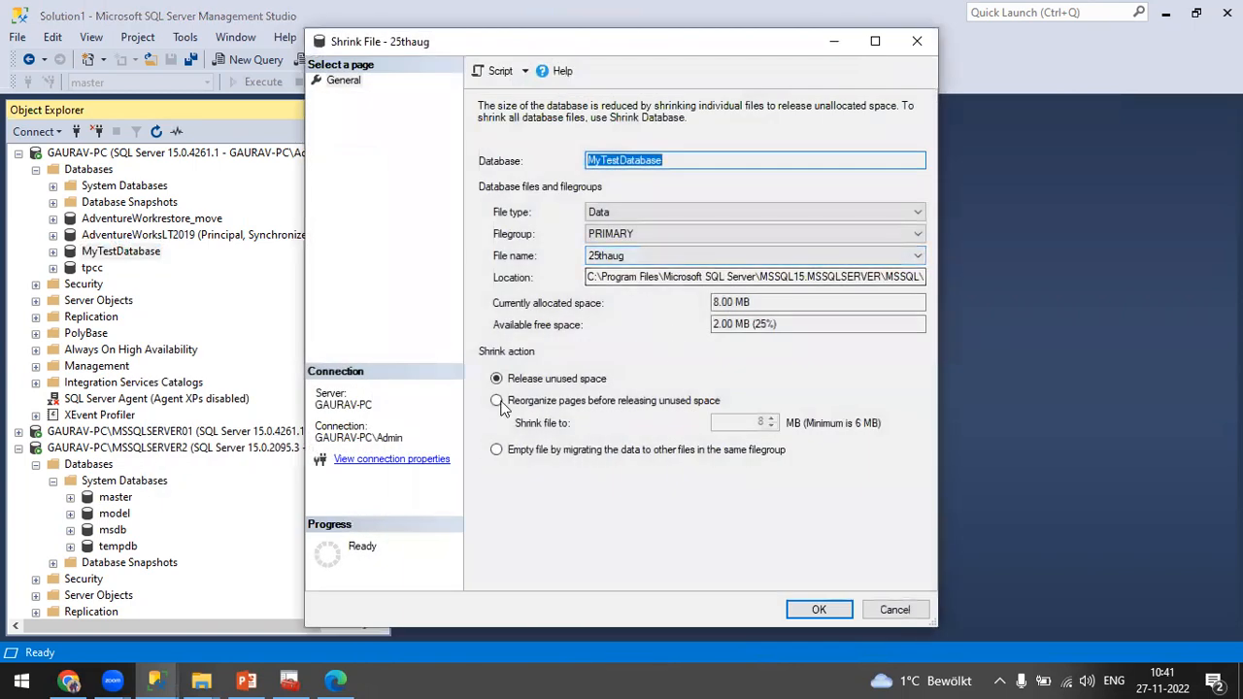
pyautogui.click(496, 402)
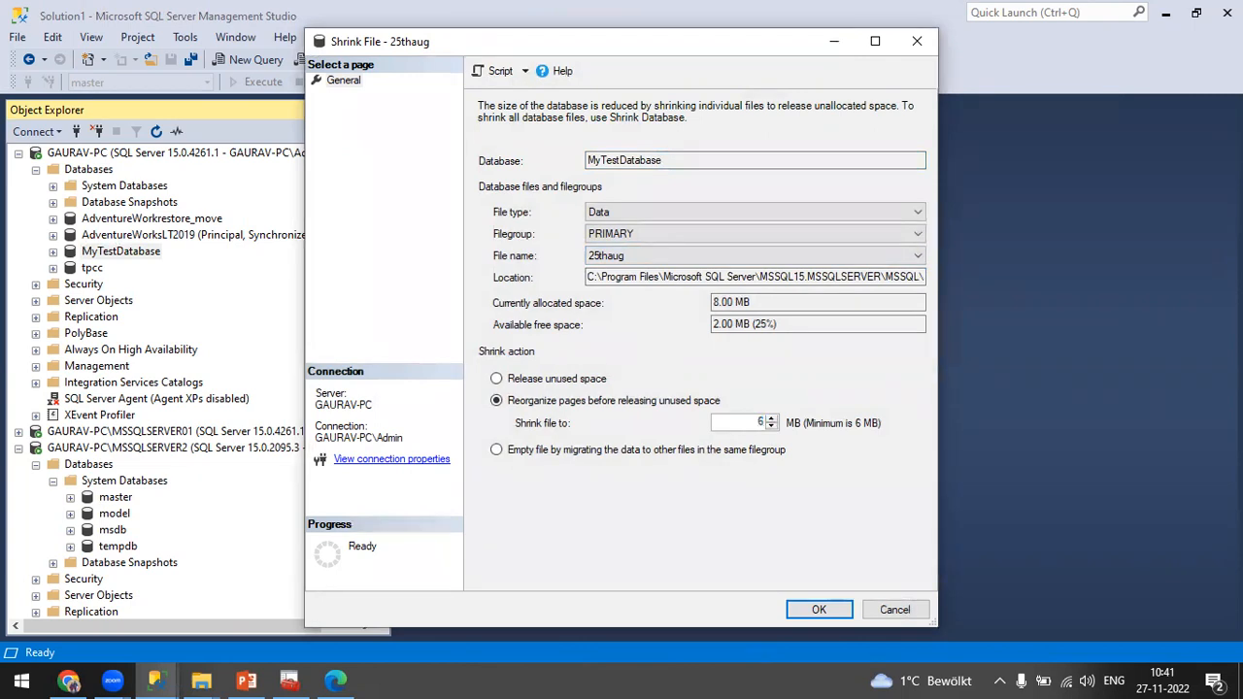
pyautogui.click(500, 71)
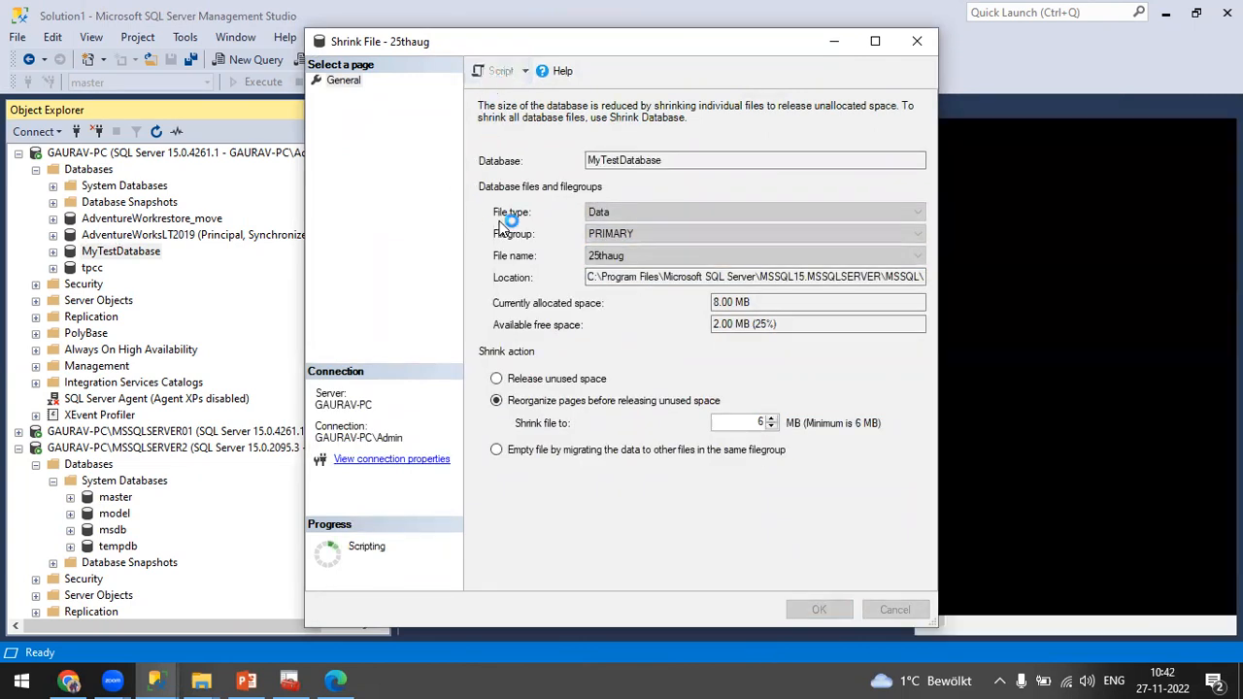
# Script the 25thaug shrink again with the release unused space action and uncover the generated statement behind the dialog.
pyautogui.click(522, 380)
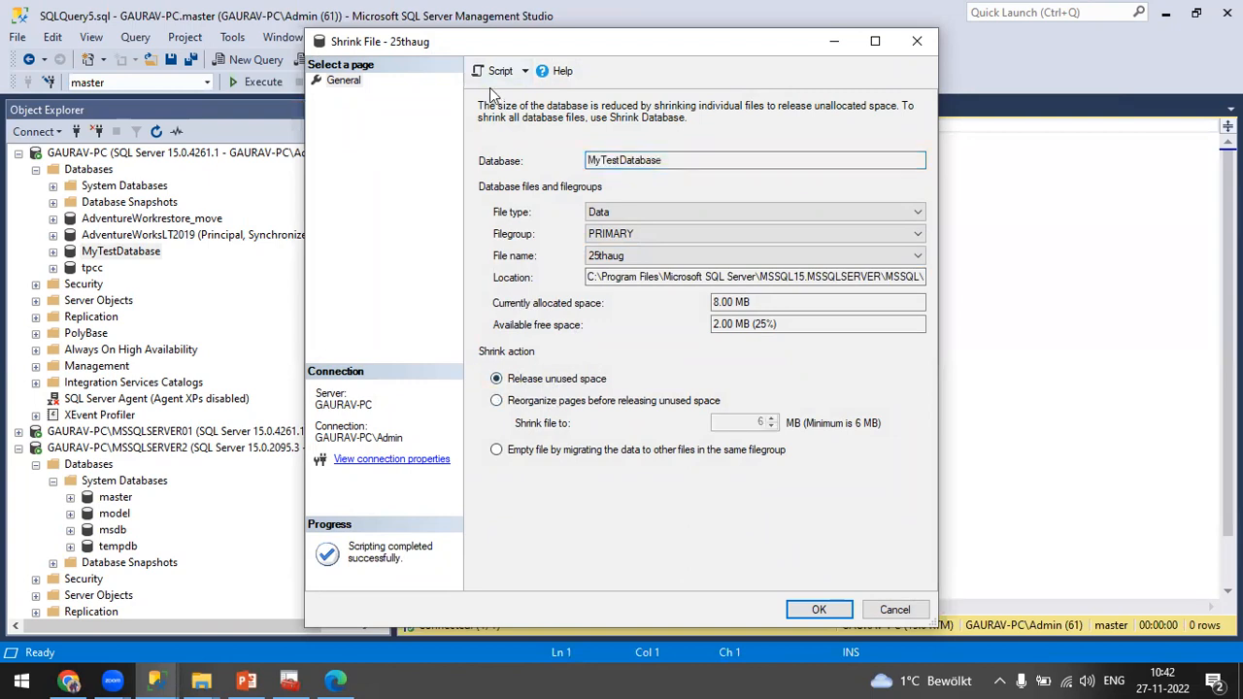
pyautogui.click(500, 71)
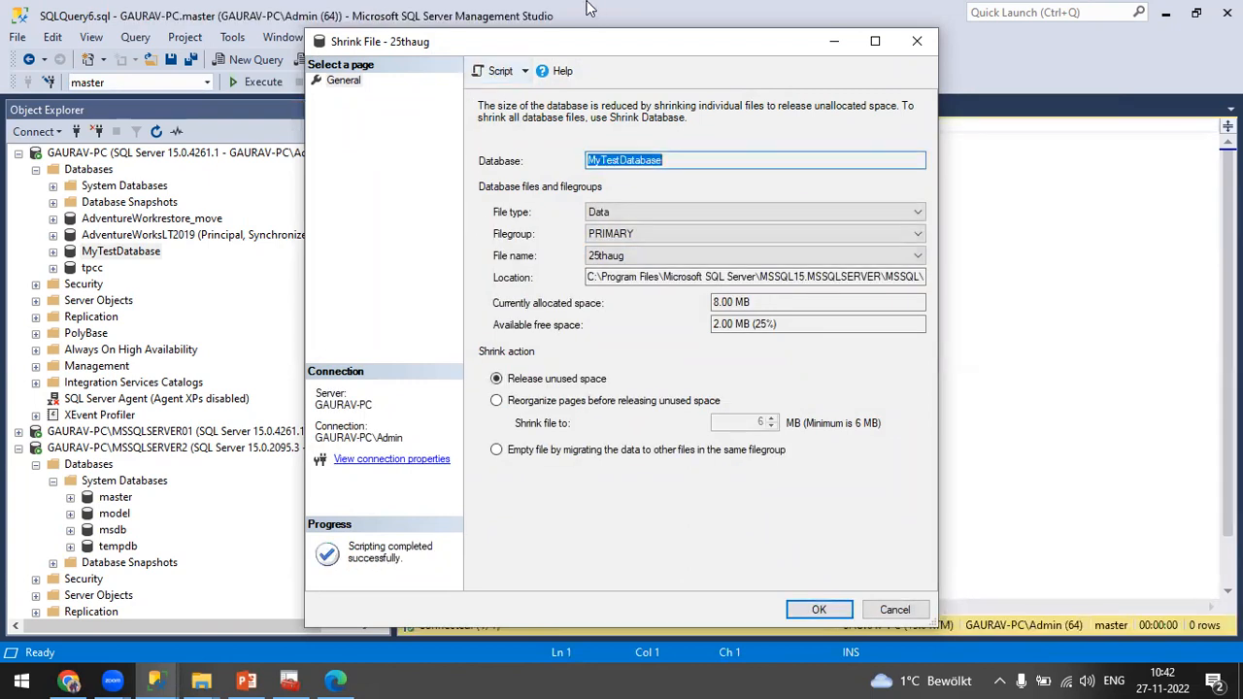
pyautogui.moveTo(548, 49); pyautogui.dragTo(560, 55)
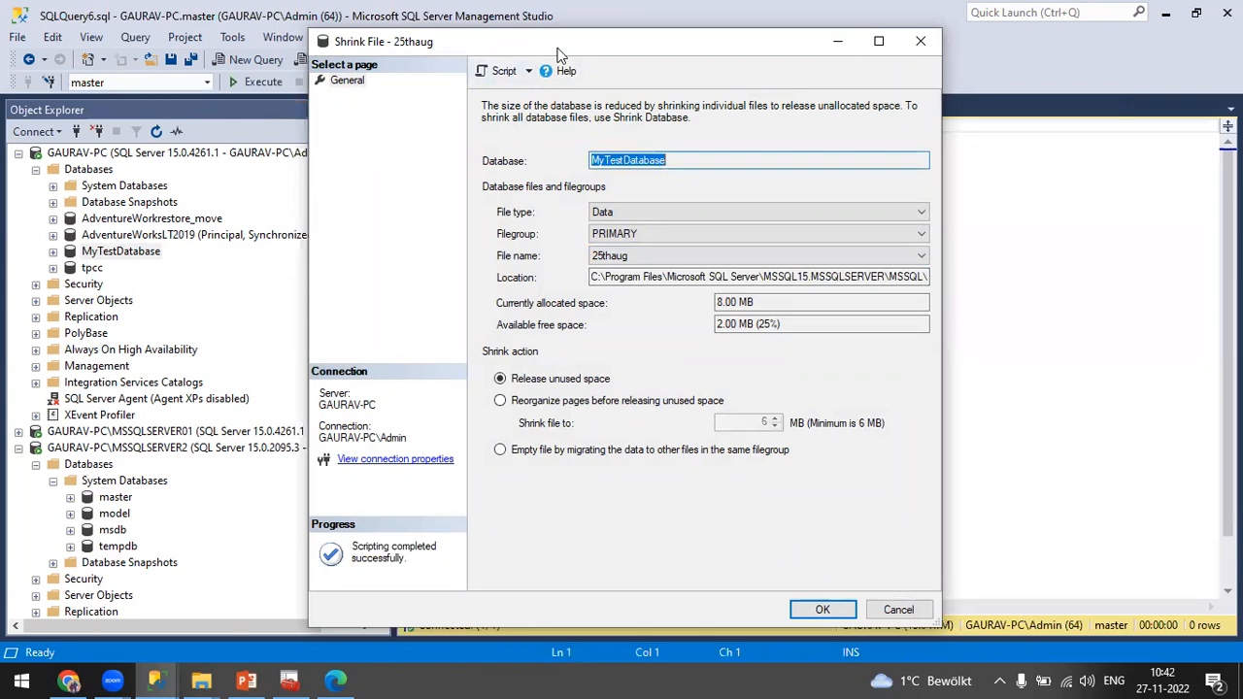
pyautogui.moveTo(558, 53); pyautogui.dragTo(608, 225)
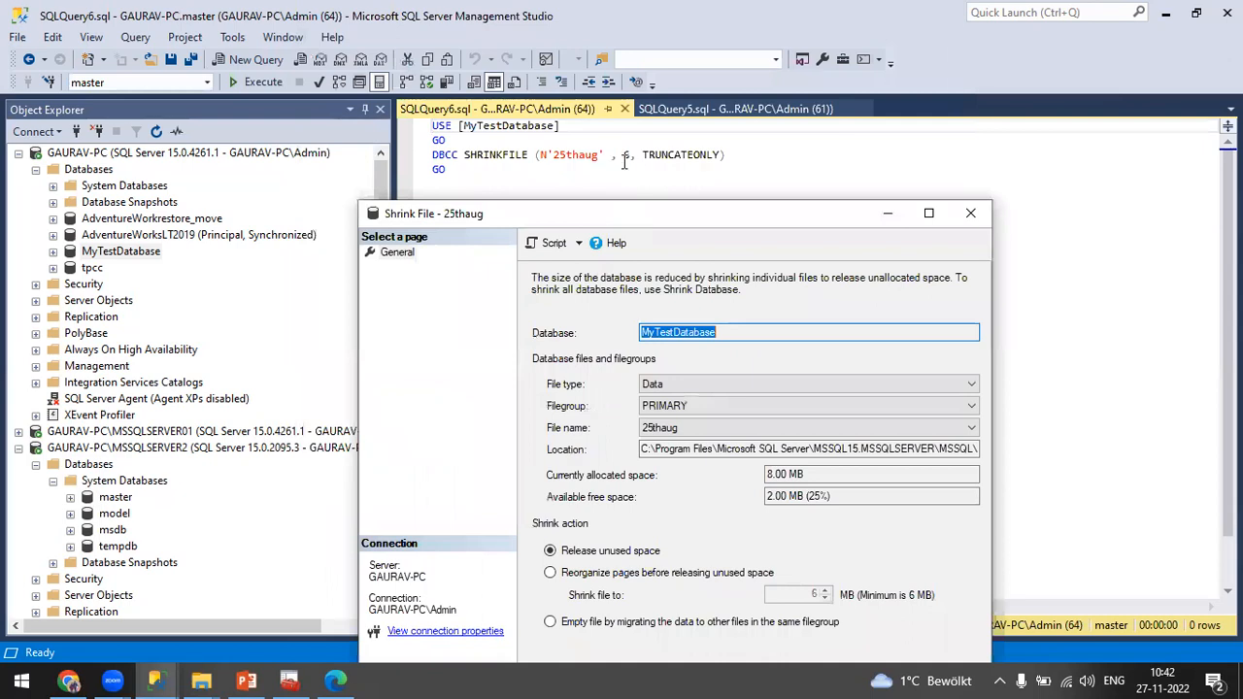
# Compare the two generated DBCC SHRINKFILE scripts for 25thaug, one reorganizing pages and one releasing unused space.
pyautogui.click(666, 110)
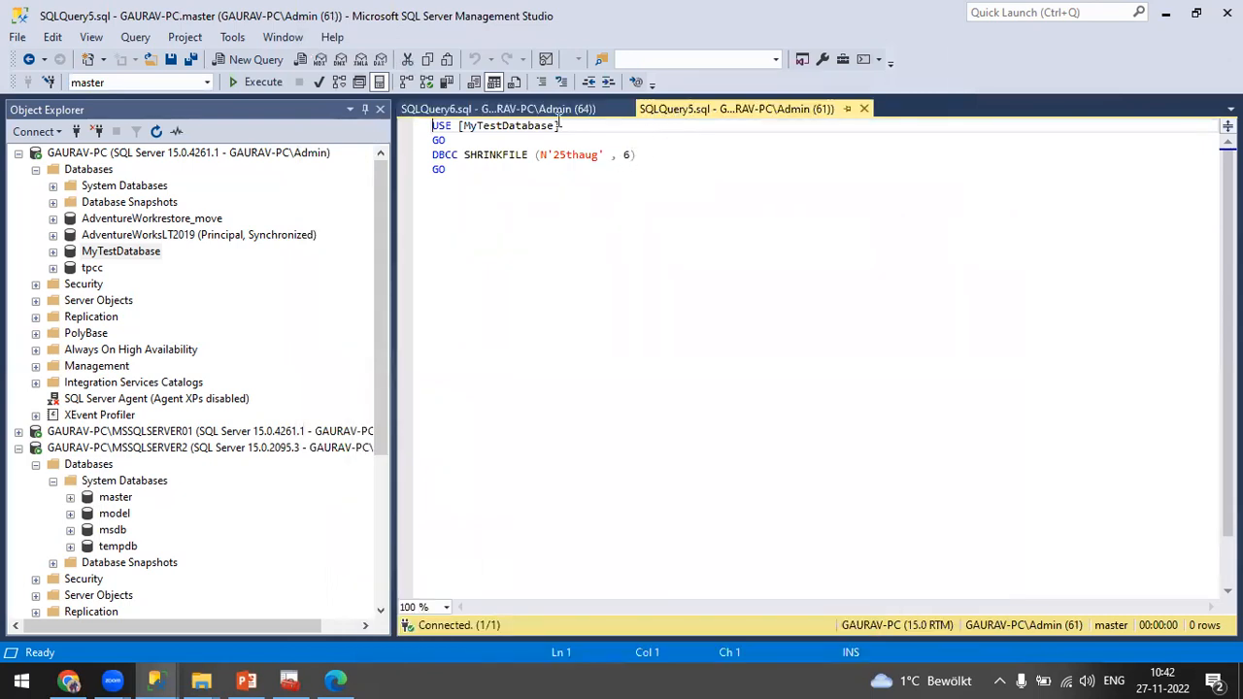
pyautogui.click(541, 110)
pyautogui.click(685, 107)
pyautogui.click(530, 112)
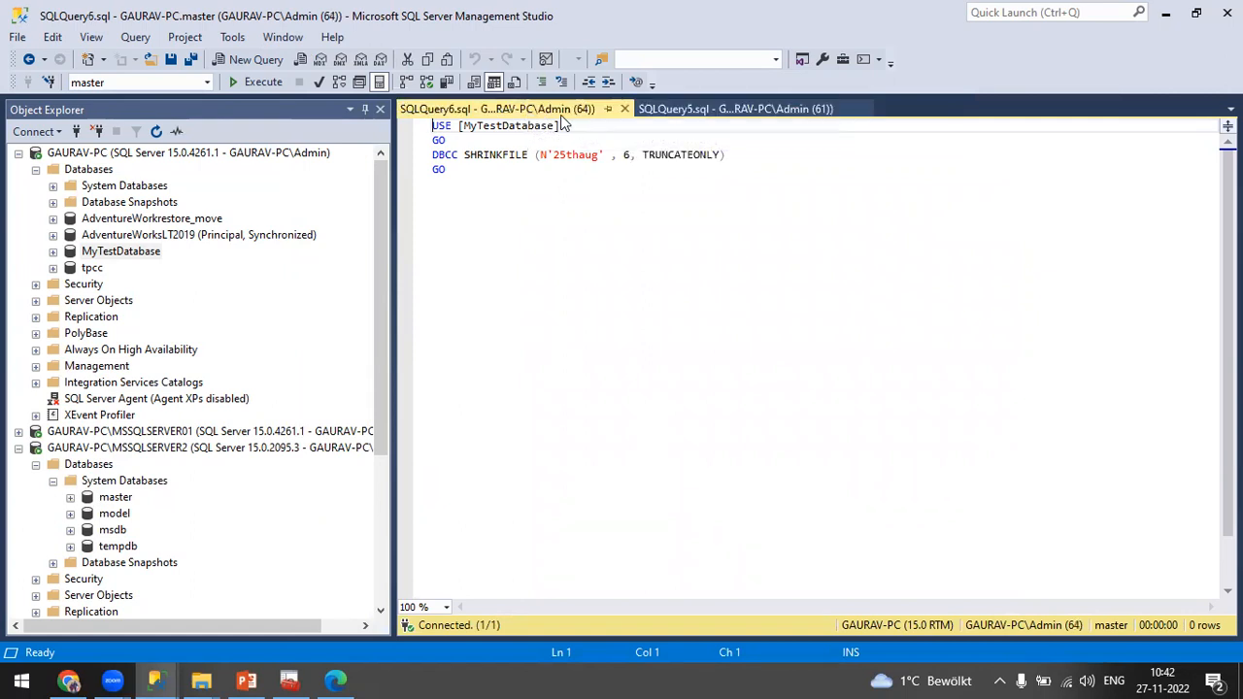
pyautogui.click(680, 109)
pyautogui.click(561, 110)
pyautogui.click(165, 678)
pyautogui.click(285, 629)
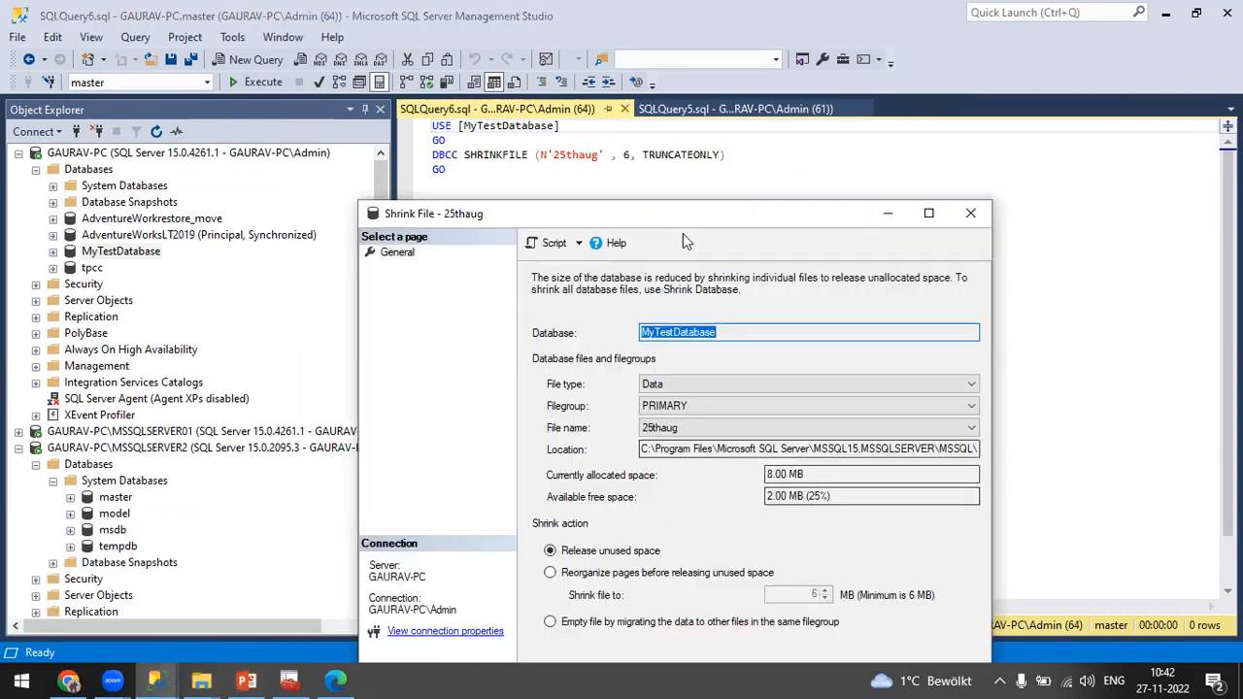
pyautogui.moveTo(697, 220); pyautogui.dragTo(995, 186)
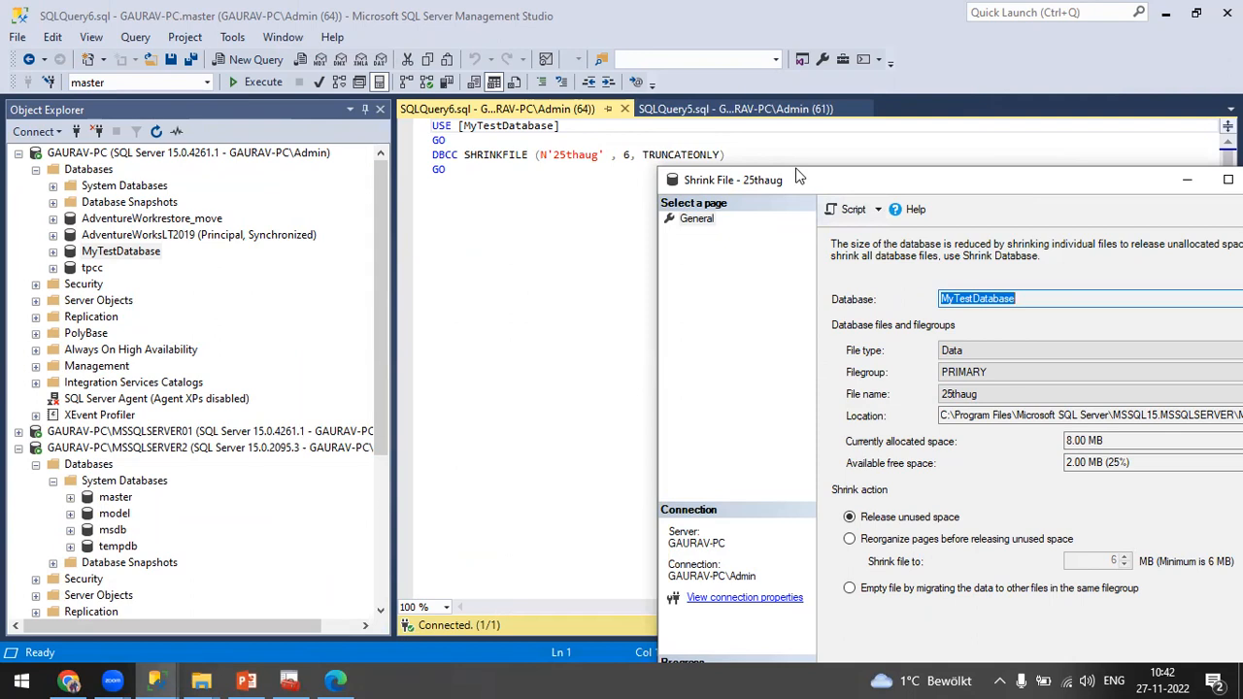
pyautogui.click(735, 109)
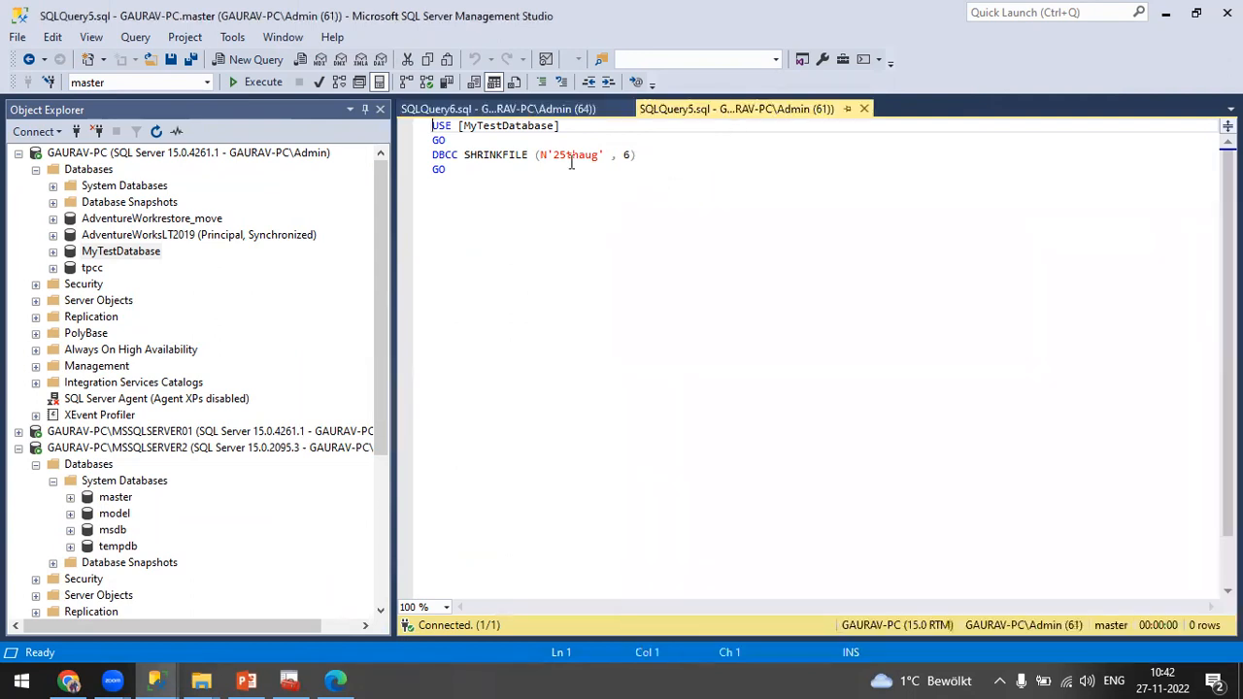
# Return to the 25thaug shrink dialog and run the shrink with the release unused space action.
pyautogui.moveTo(154, 679)
pyautogui.click(269, 602)
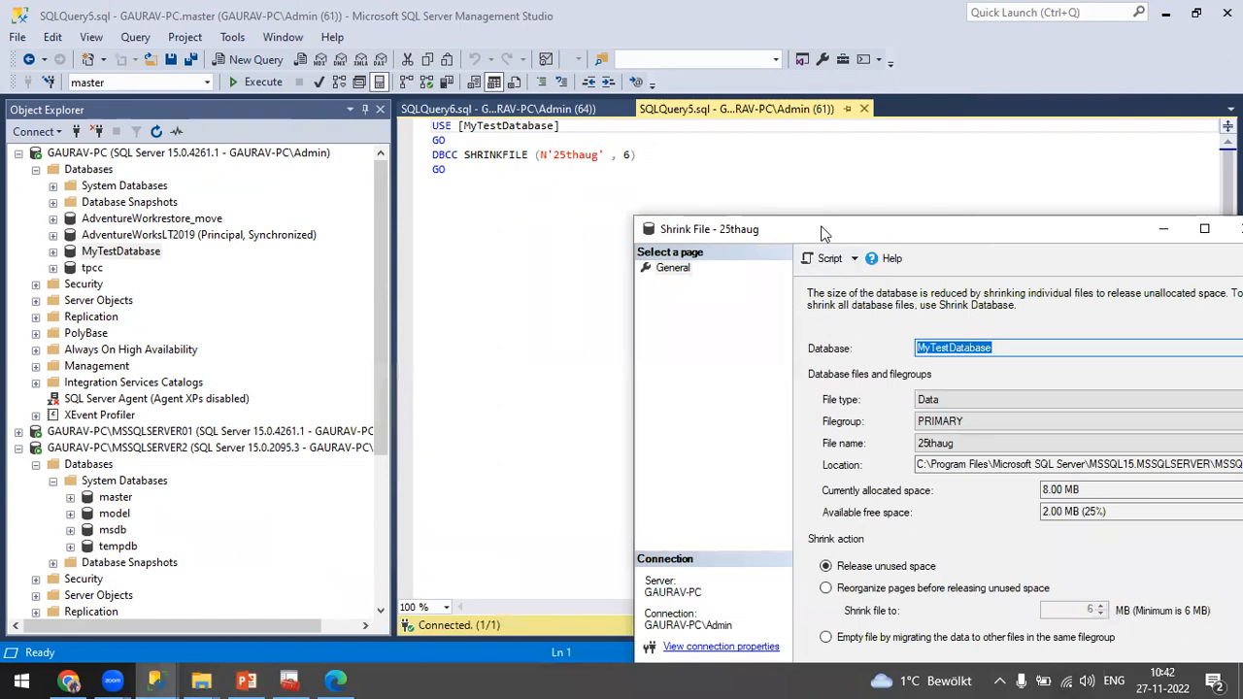
pyautogui.moveTo(821, 233); pyautogui.dragTo(539, 29)
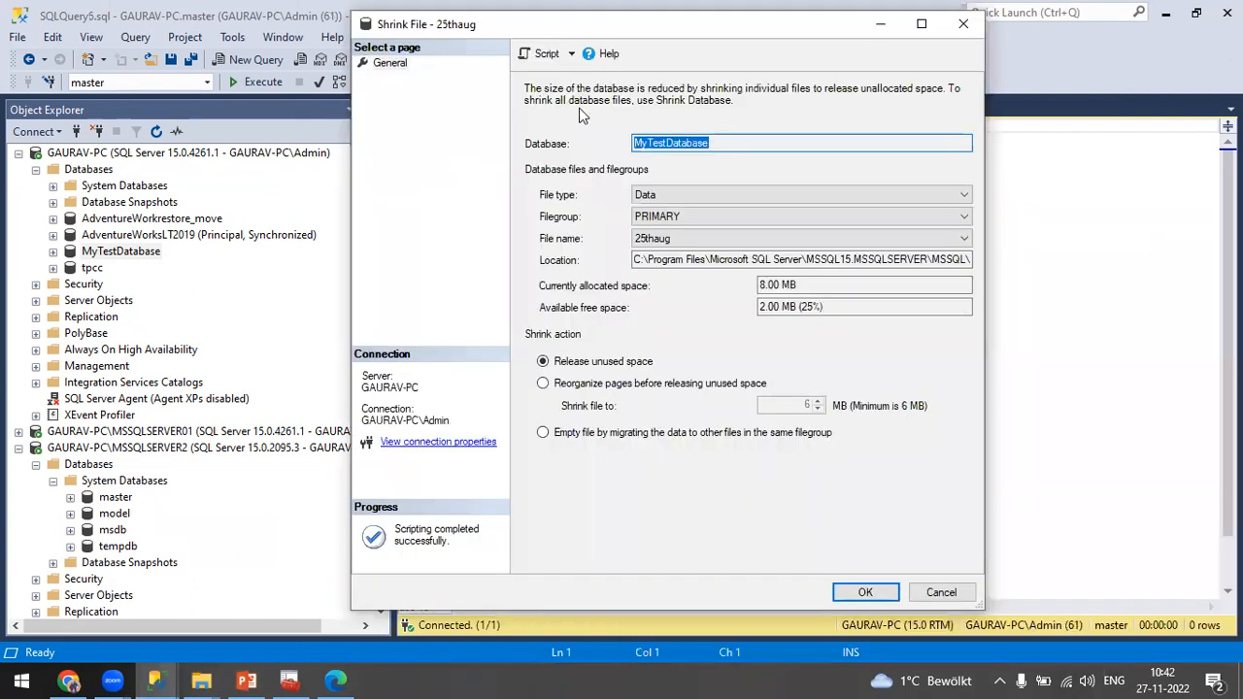
pyautogui.click(869, 591)
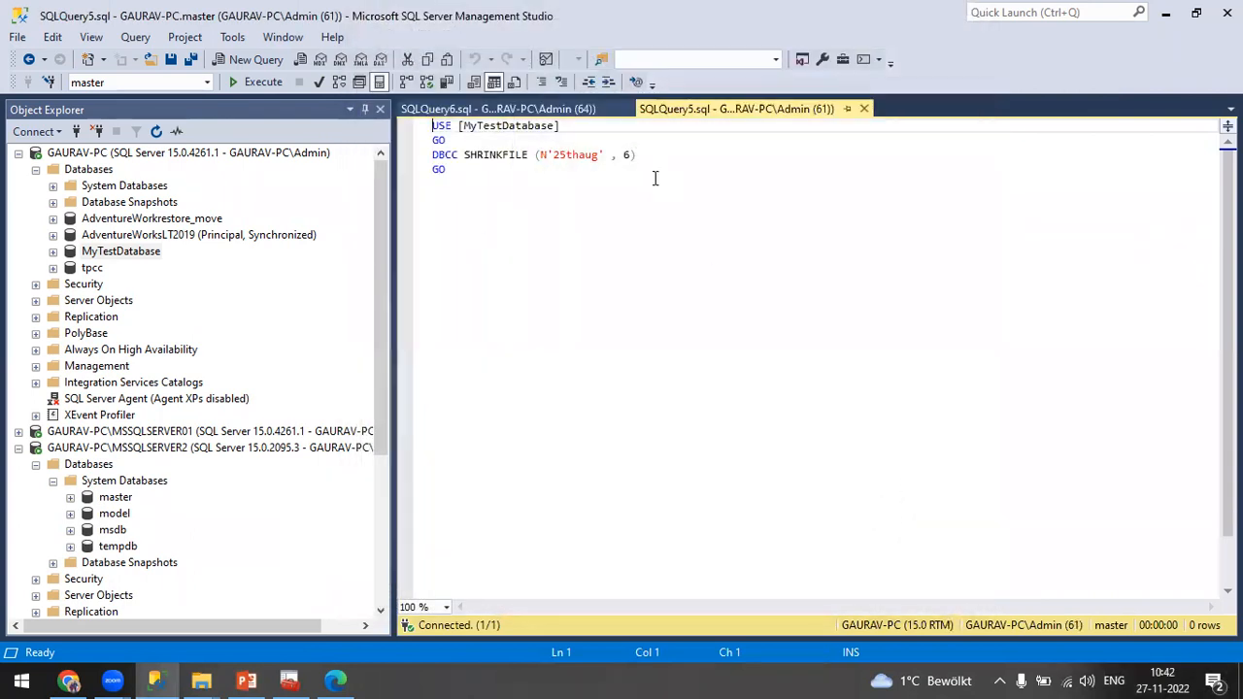